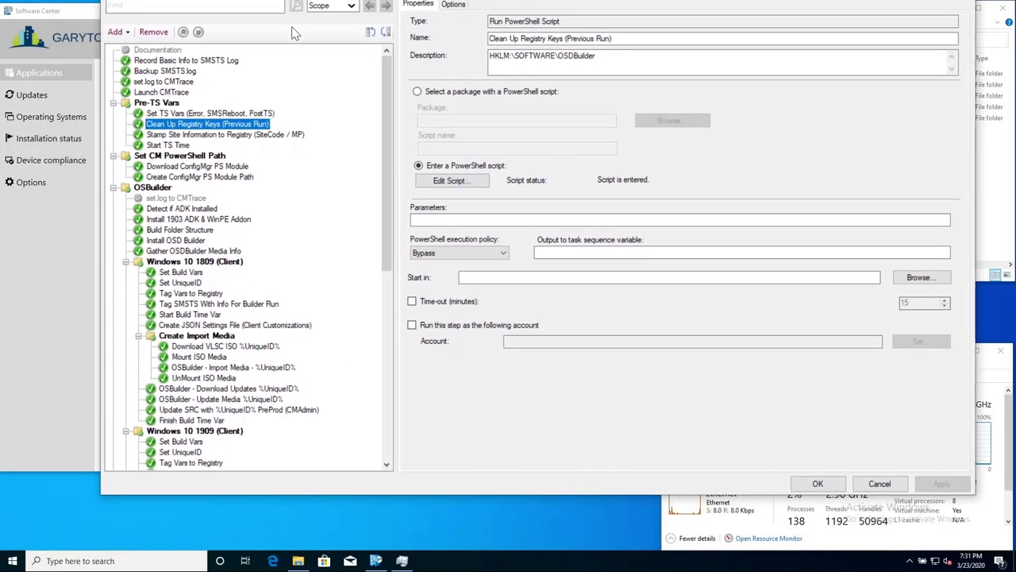
Step: Read through the embedded PowerShell script of the Documentation step, then close it without changes
{"action": "left_click", "coordinate": [164, 52]}
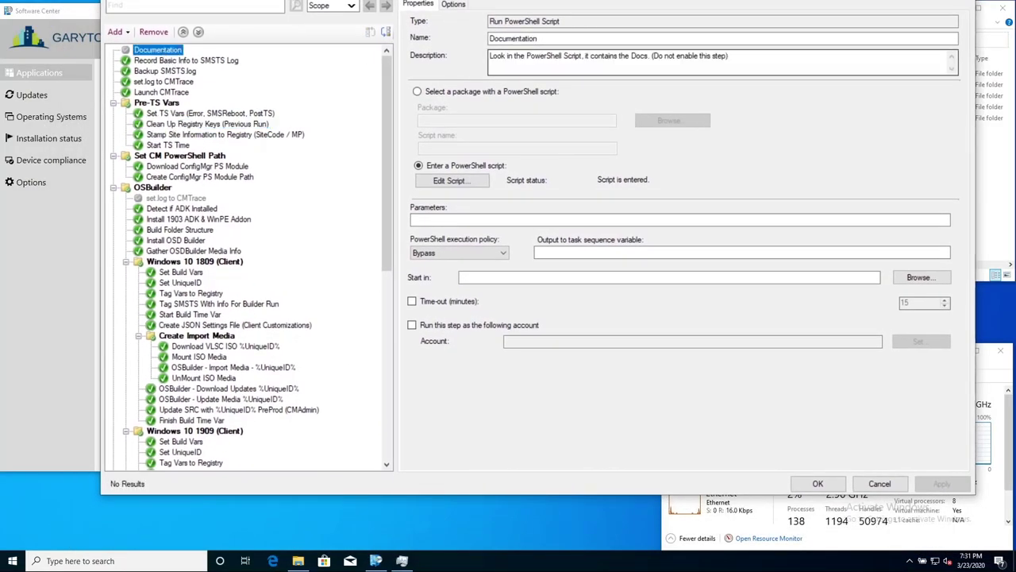
{"action": "left_click", "coordinate": [460, 181]}
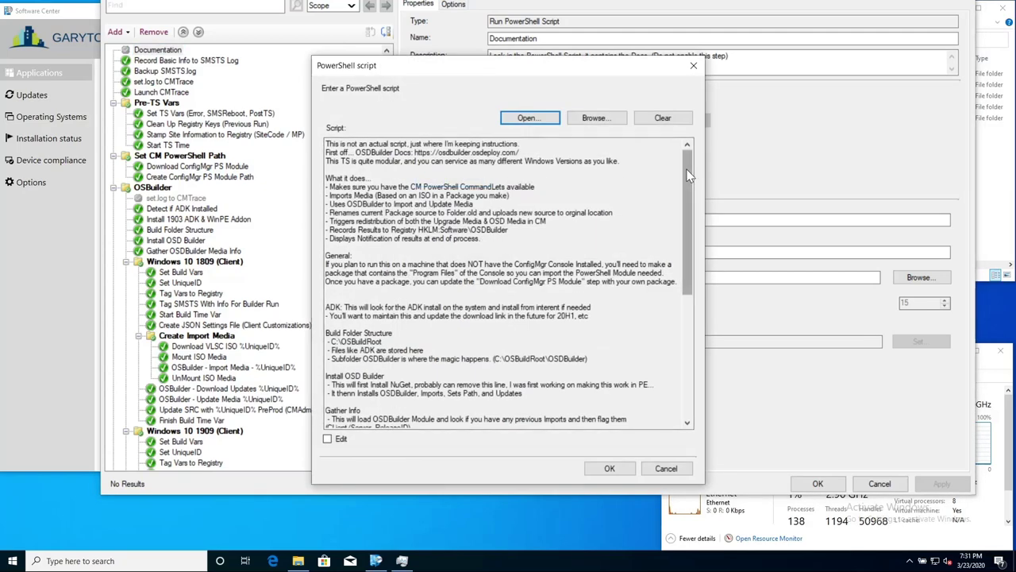
{"action": "left_click_drag", "start_coordinate": [688, 176], "coordinate": [671, 442]}
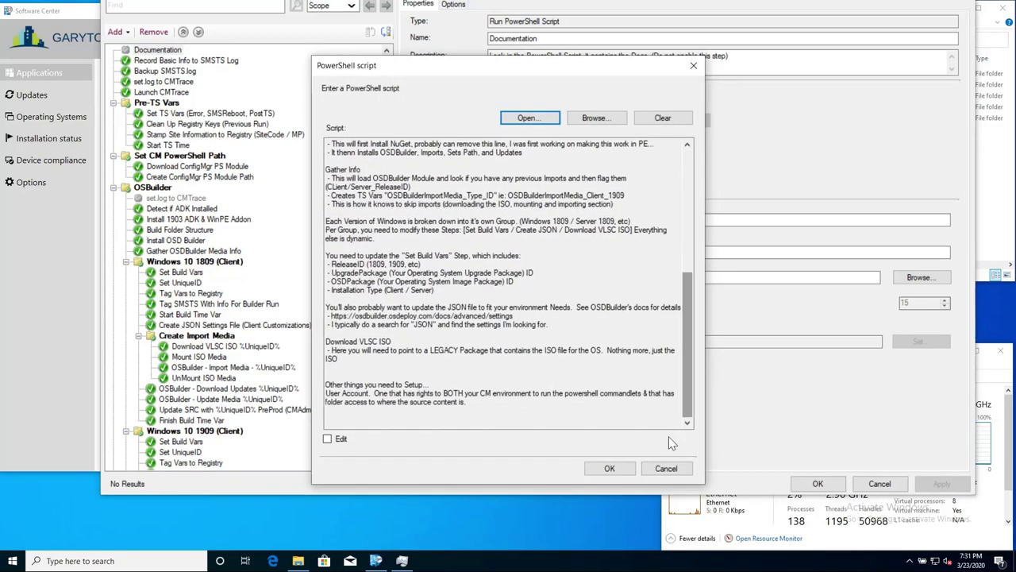
{"action": "left_click", "coordinate": [667, 469]}
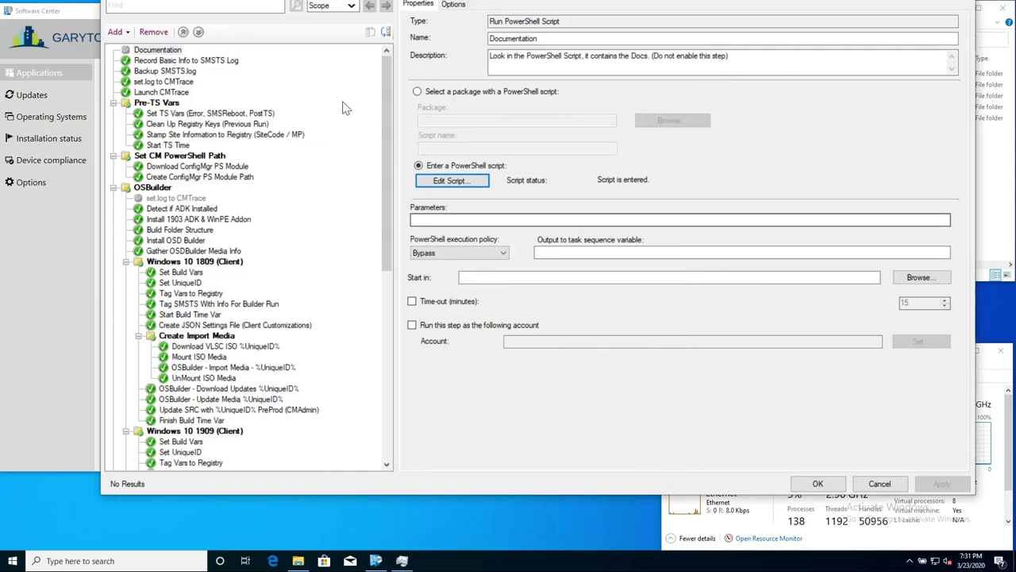
Step: Review the PowerShell script of the Record Basic Info to SMSTS Log step through to its end
{"action": "left_click", "coordinate": [205, 62]}
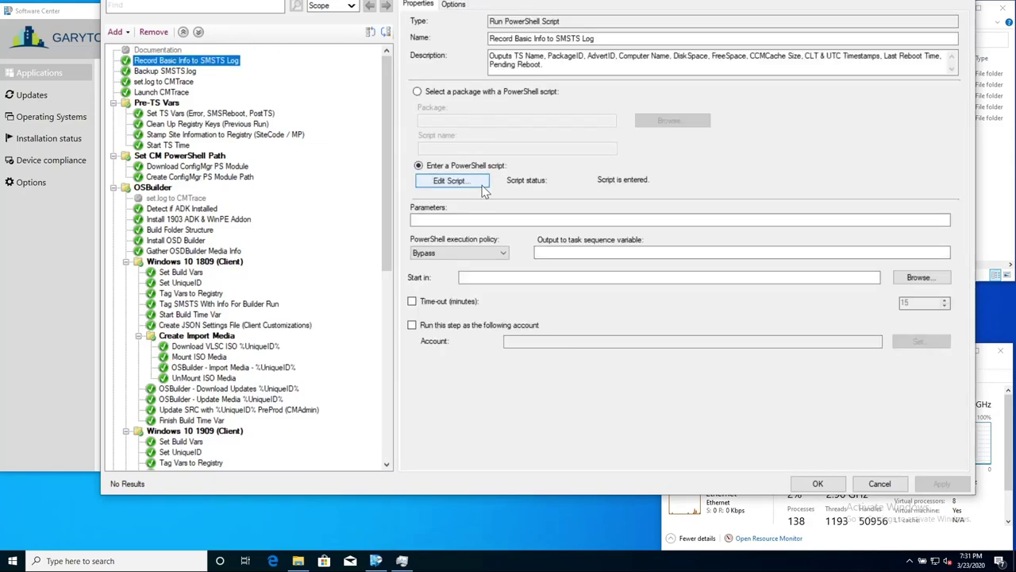
{"action": "left_click", "coordinate": [452, 180]}
{"action": "left_click_drag", "start_coordinate": [687, 188], "coordinate": [690, 413]}
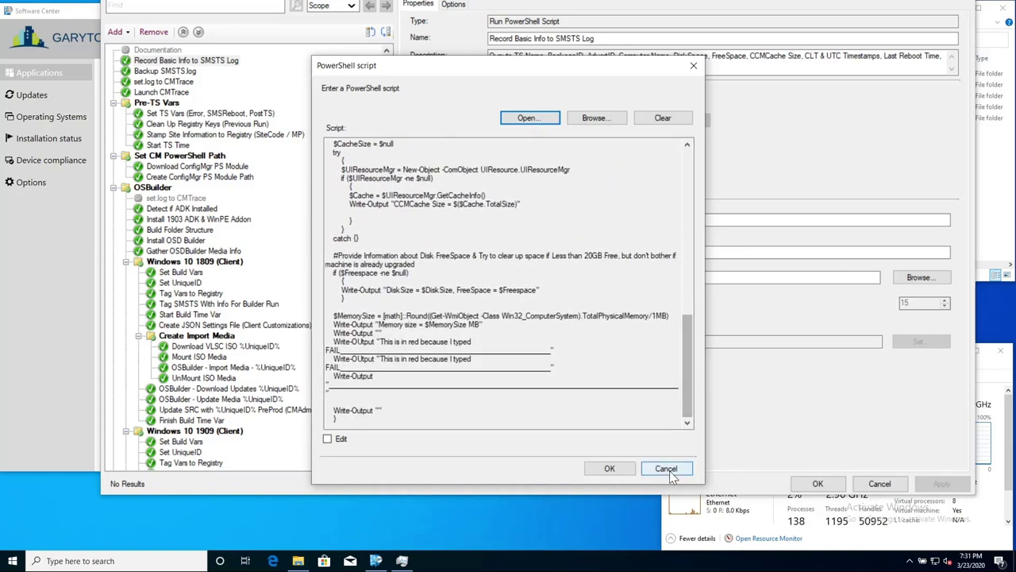
{"action": "left_click", "coordinate": [668, 468]}
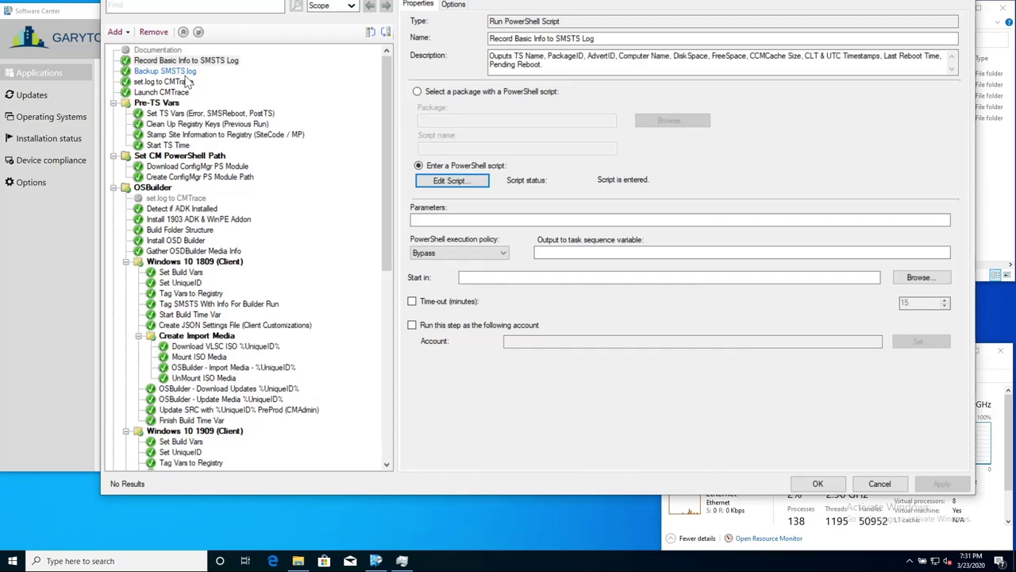
Step: Inspect the command line of the Launch CMTrace step and the properties of the Set TS Vars step
{"action": "left_click", "coordinate": [181, 93]}
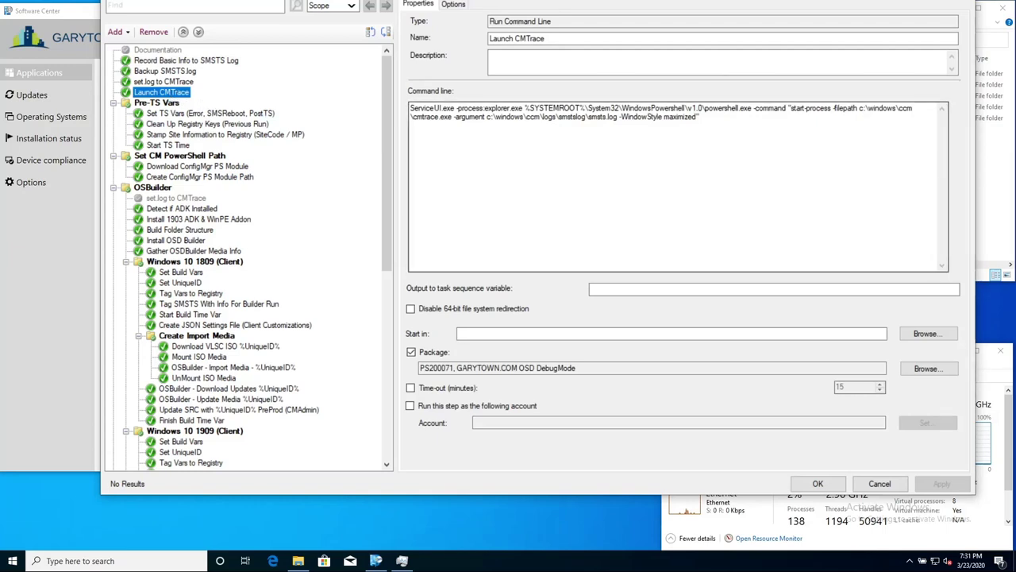
{"action": "scroll", "coordinate": [267, 141], "scroll_direction": "down", "scroll_amount": 1}
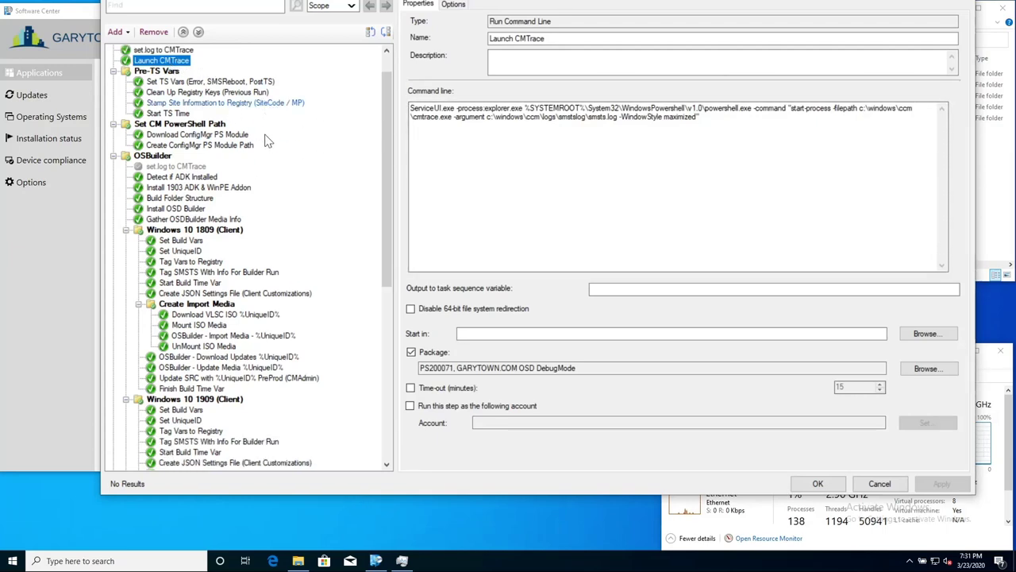
{"action": "left_click", "coordinate": [180, 83]}
Step: Examine the Stamp Site Information to Registry script, focusing on the lines that read the site code and management point variables
{"action": "left_click", "coordinate": [173, 104]}
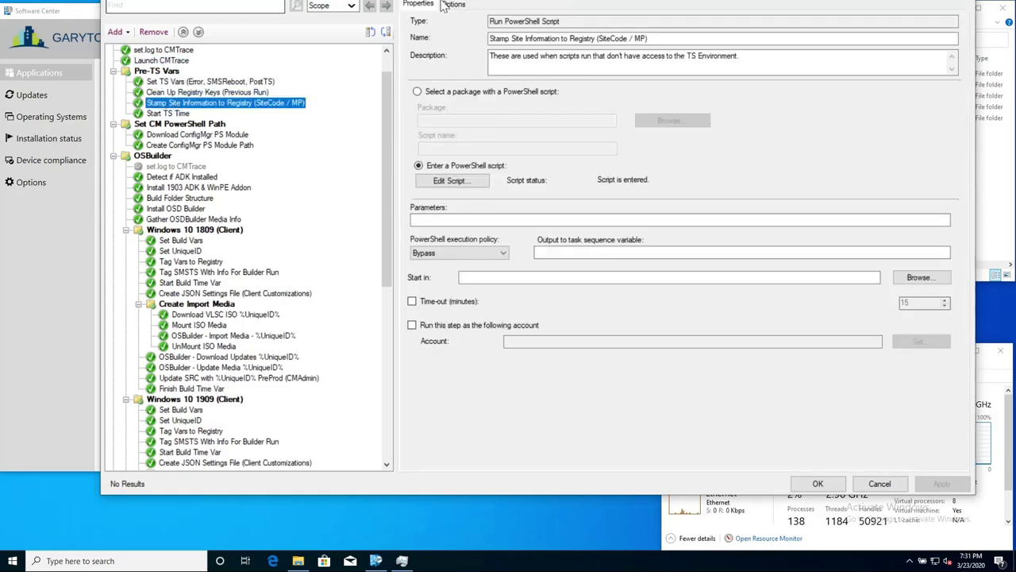
{"action": "left_click", "coordinate": [457, 181]}
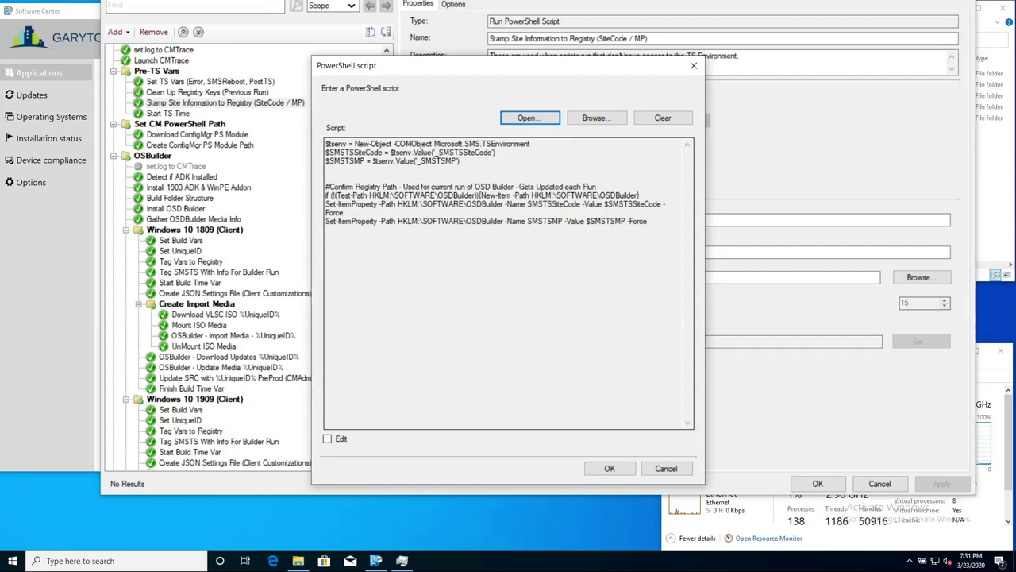
{"action": "left_click_drag", "start_coordinate": [461, 161], "coordinate": [313, 142]}
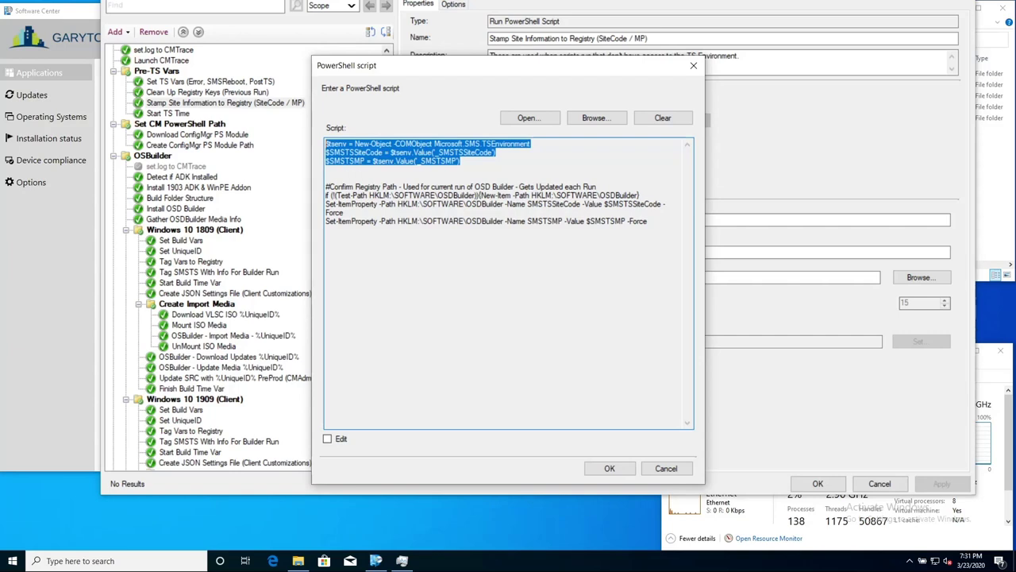
{"action": "left_click", "coordinate": [389, 151]}
{"action": "left_click_drag", "start_coordinate": [390, 152], "coordinate": [495, 153]}
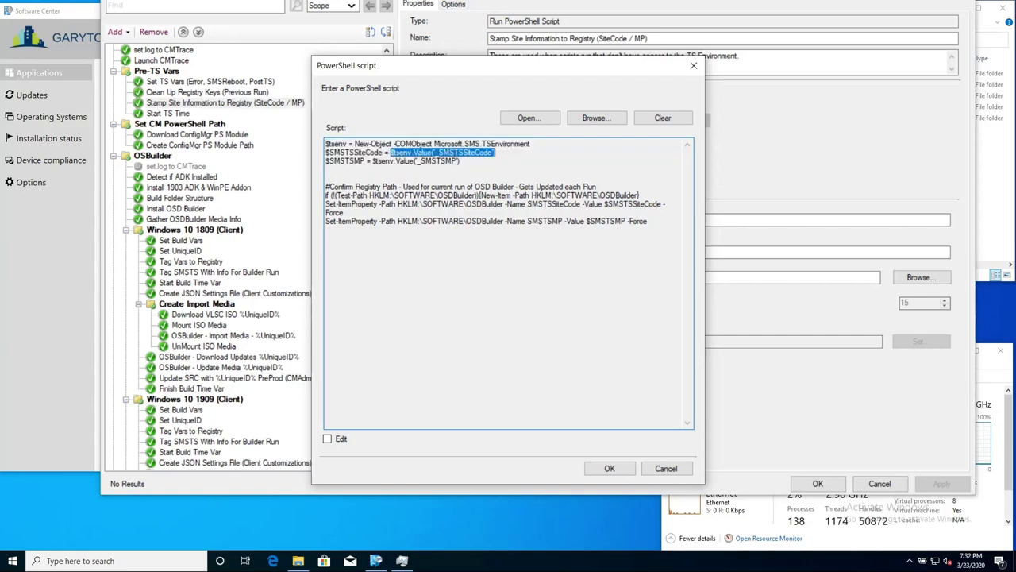
{"action": "left_click_drag", "start_coordinate": [373, 161], "coordinate": [459, 161]}
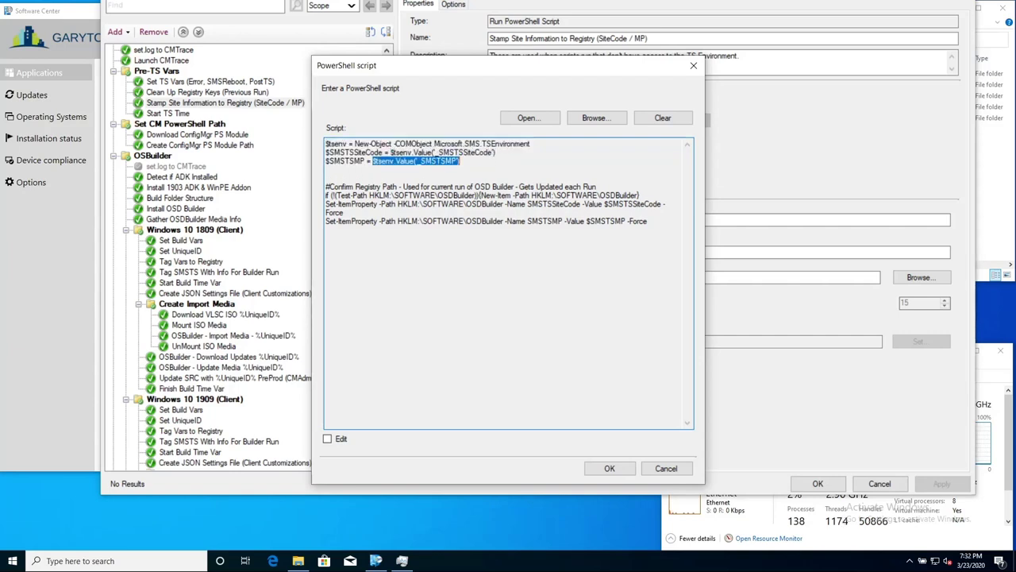
{"action": "left_click", "coordinate": [666, 468]}
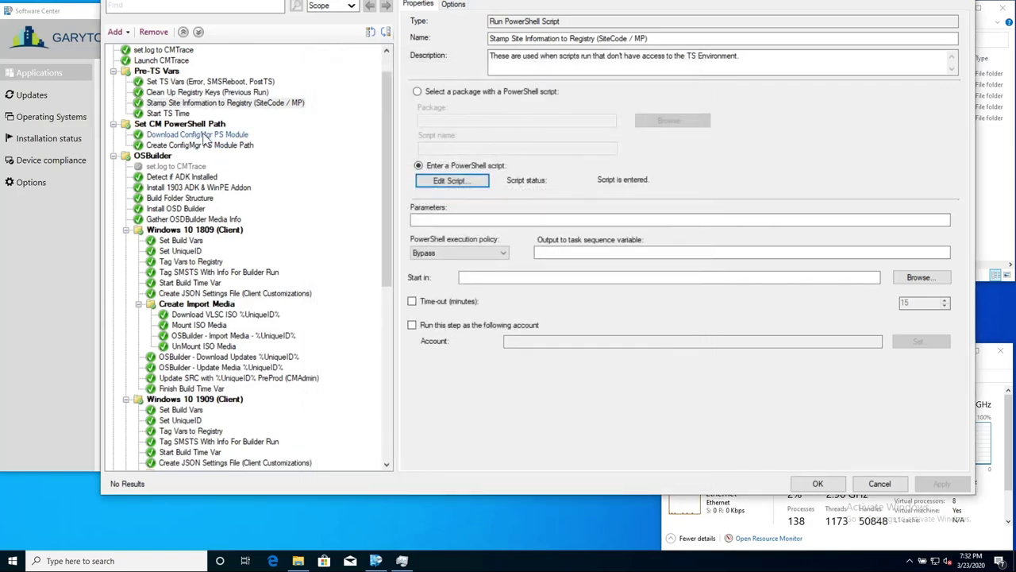
Step: Check the output task sequence variable and the PowerShell script of the Start TS Time step
{"action": "left_click", "coordinate": [166, 115]}
{"action": "left_click", "coordinate": [611, 253]}
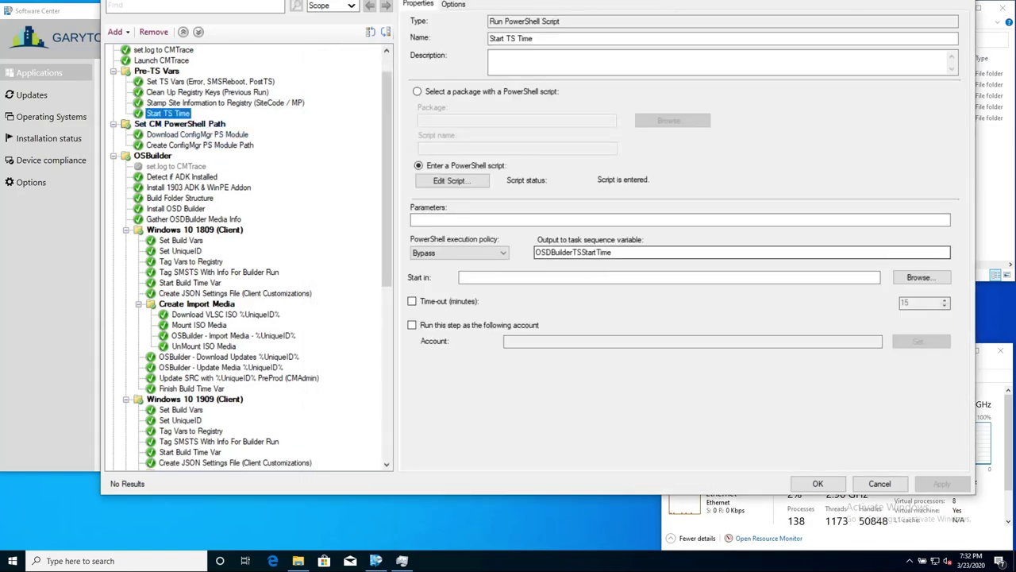
{"action": "left_click", "coordinate": [493, 256]}
{"action": "left_click", "coordinate": [479, 207]}
{"action": "left_click", "coordinate": [449, 180]}
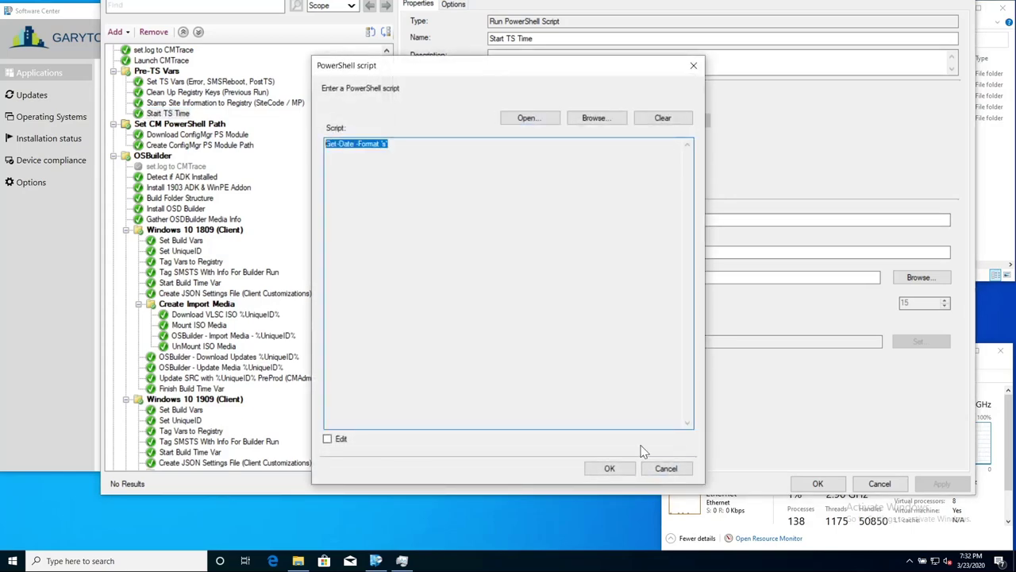
{"action": "left_click", "coordinate": [667, 468]}
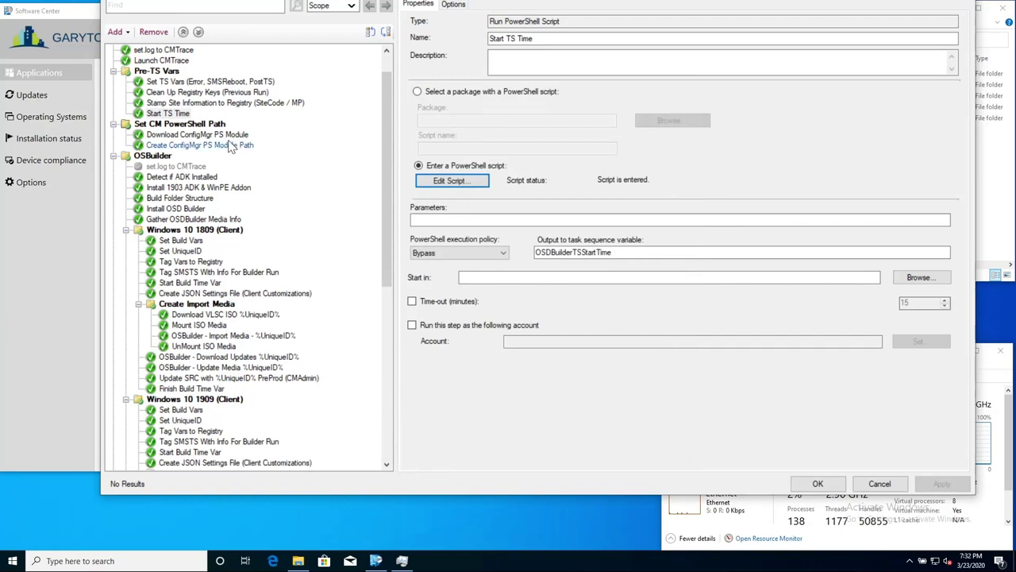
Step: Review the package in the Download ConfigMgr PS Module step and the script of the Create ConfigMgr PS Module Path step
{"action": "left_click", "coordinate": [161, 135]}
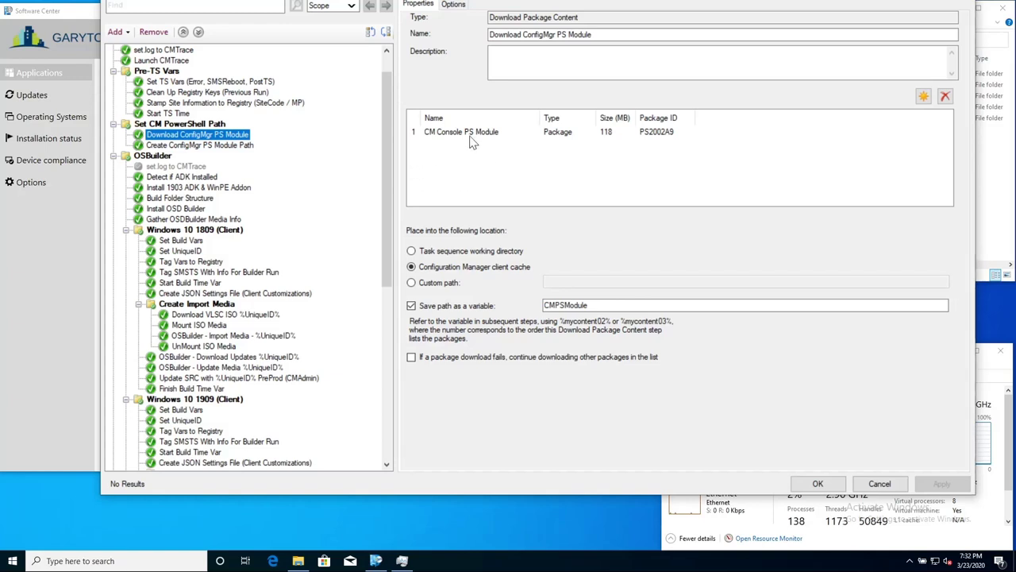
{"action": "left_click", "coordinate": [612, 135]}
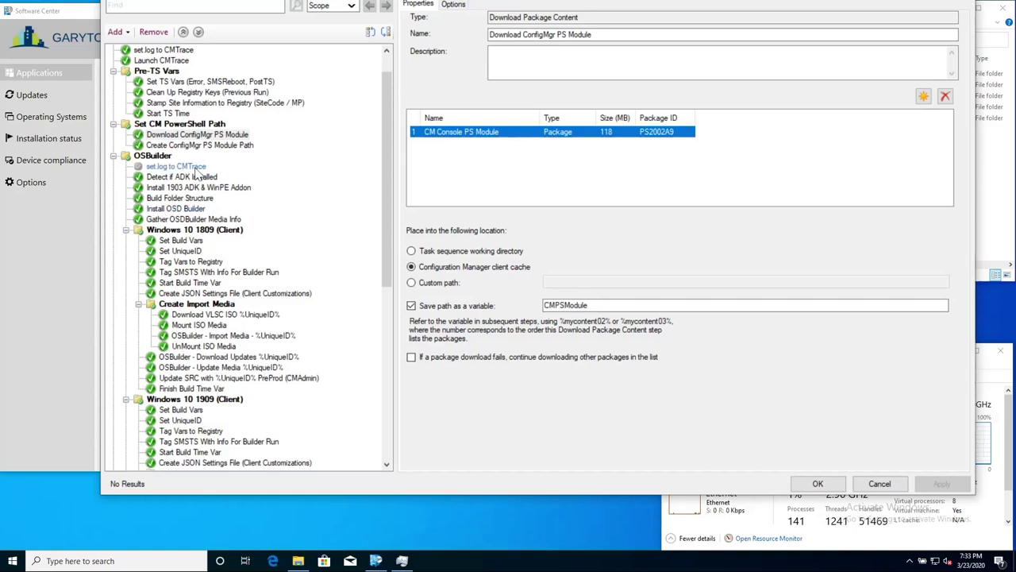
{"action": "left_click", "coordinate": [230, 149]}
{"action": "left_click", "coordinate": [450, 180]}
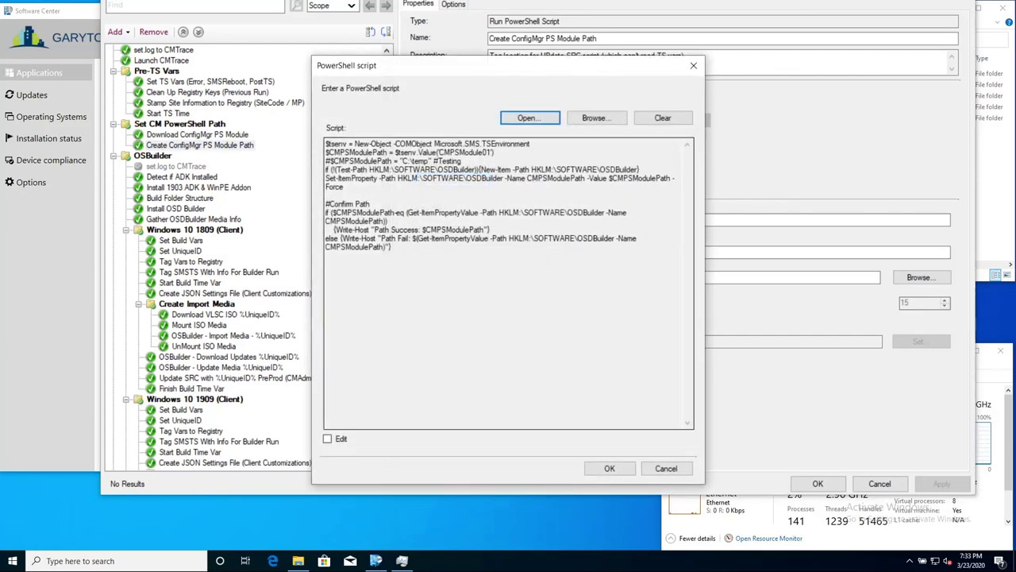
{"action": "left_click", "coordinate": [666, 468]}
Step: Examine the end of the Detect if ADK Installed script and the step's output task sequence variable
{"action": "scroll", "coordinate": [301, 159], "scroll_direction": "down", "scroll_amount": 1}
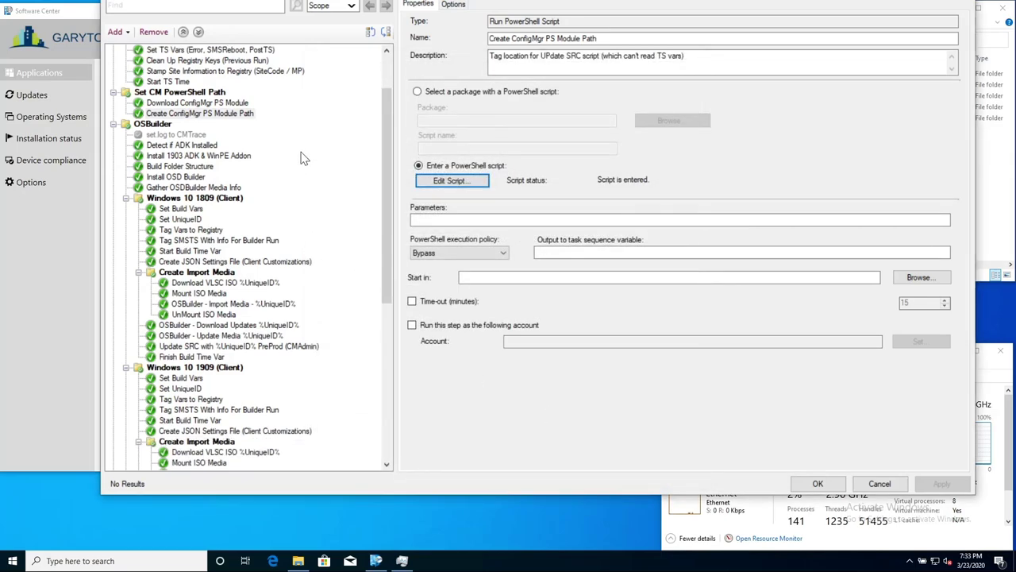
{"action": "scroll", "coordinate": [302, 159], "scroll_direction": "down", "scroll_amount": 2}
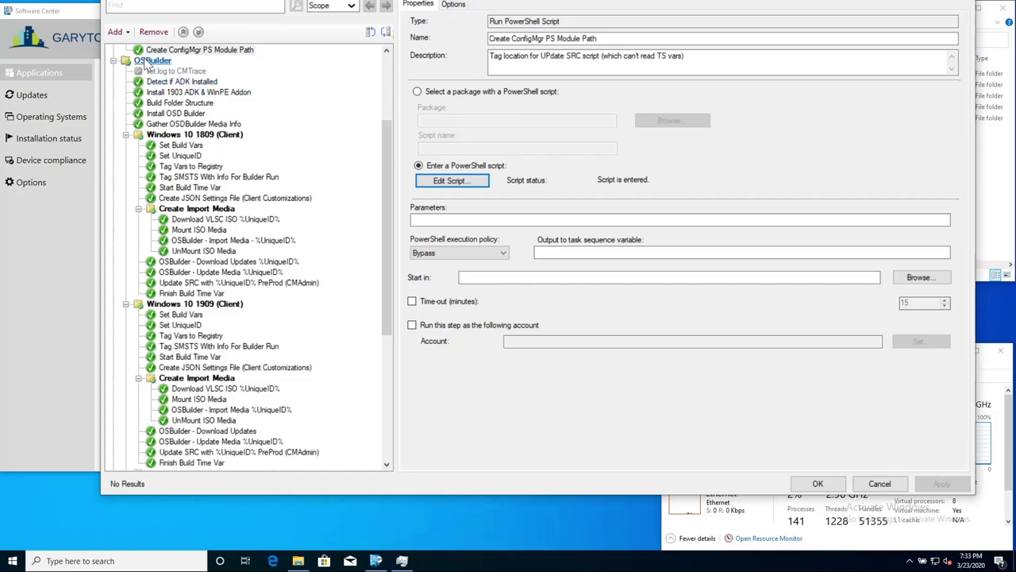
{"action": "left_click", "coordinate": [188, 84]}
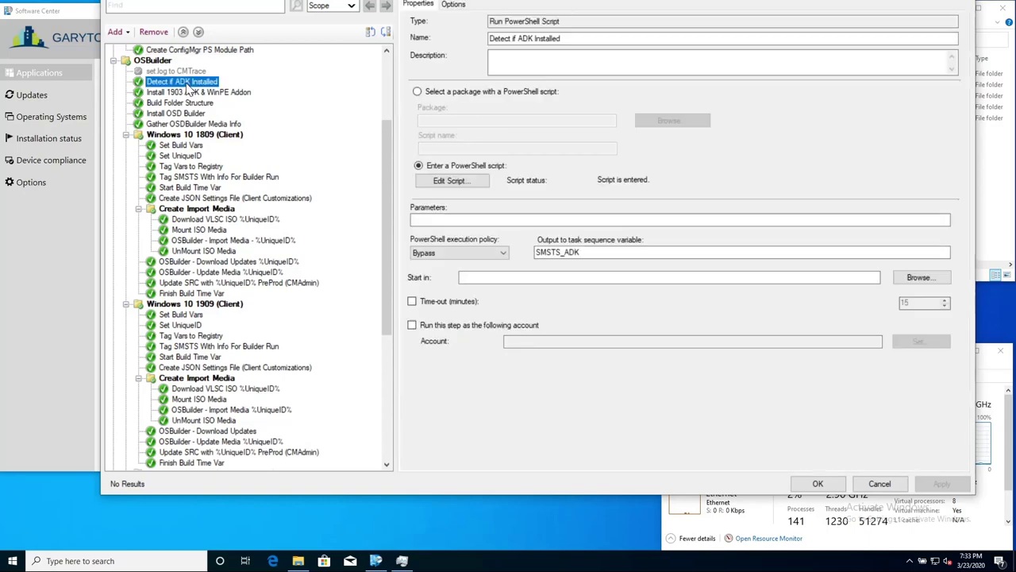
{"action": "left_click", "coordinate": [475, 182]}
{"action": "scroll", "coordinate": [508, 285], "scroll_direction": "down", "scroll_amount": 20}
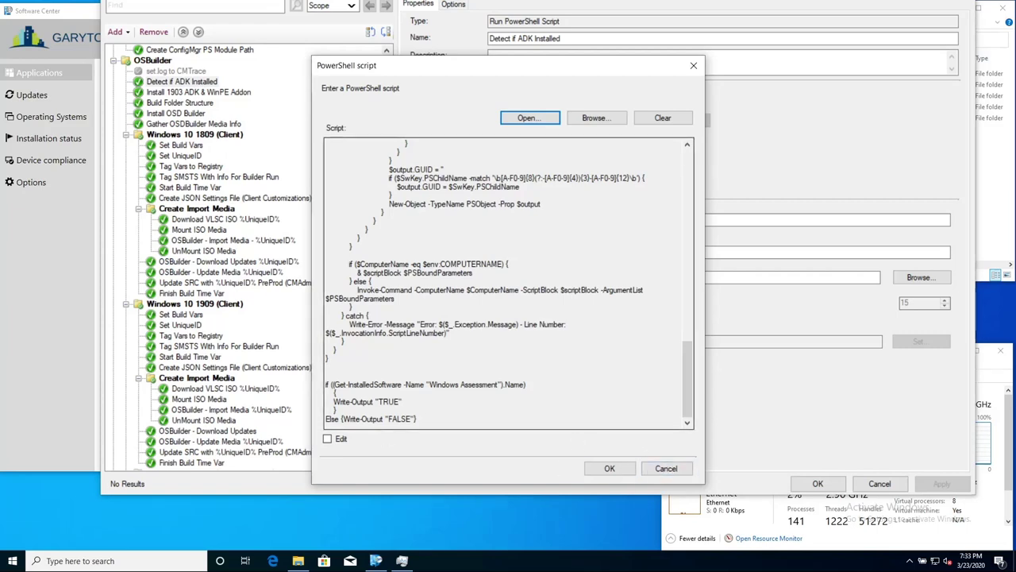
{"action": "left_click_drag", "start_coordinate": [382, 402], "coordinate": [416, 418]}
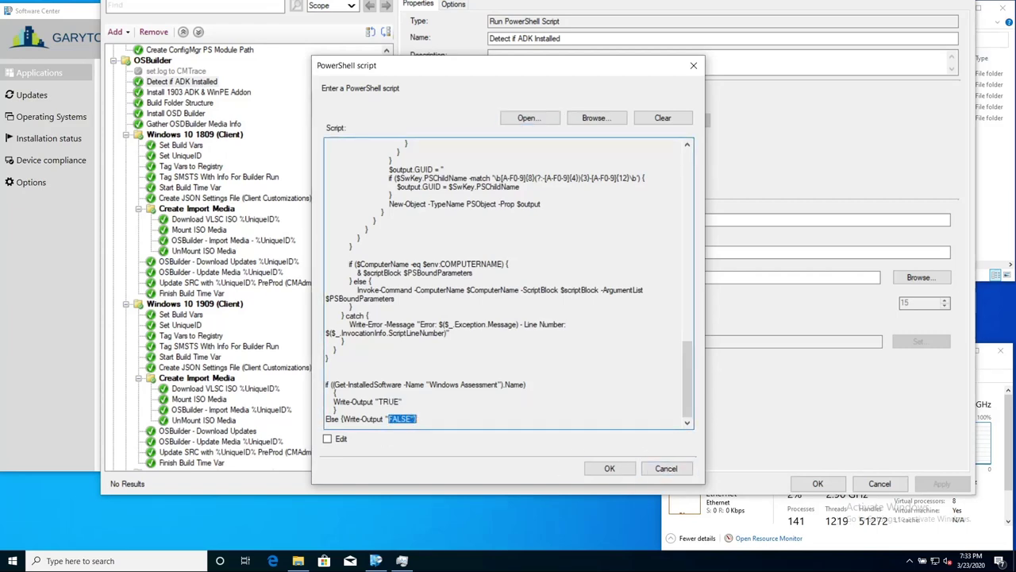
{"action": "left_click", "coordinate": [665, 468]}
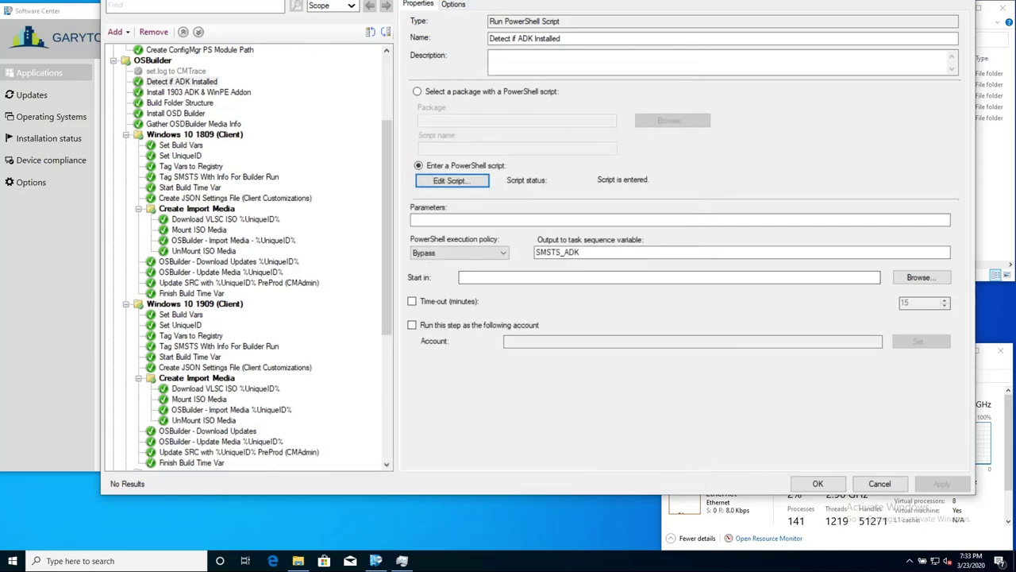
{"action": "double_click", "coordinate": [570, 251]}
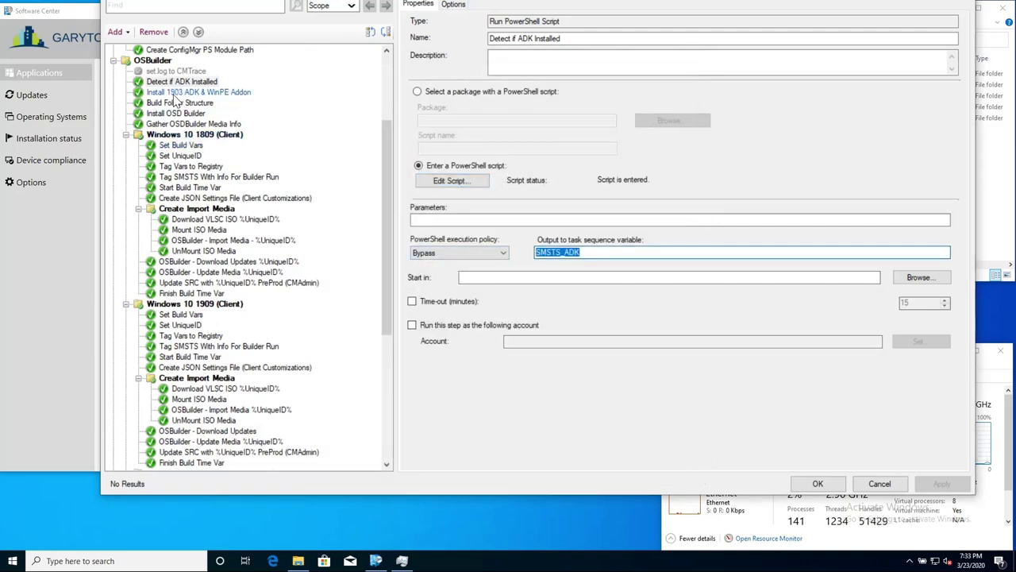
Step: Check the condition on which the Install 1903 ADK & WinPE Addon step runs
{"action": "left_click", "coordinate": [172, 93]}
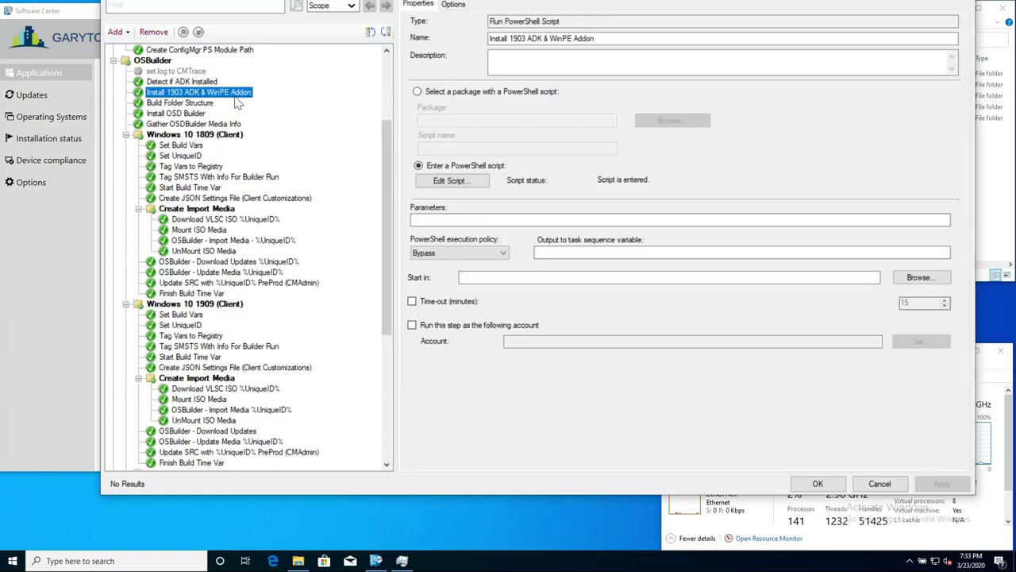
{"action": "left_click", "coordinate": [449, 4]}
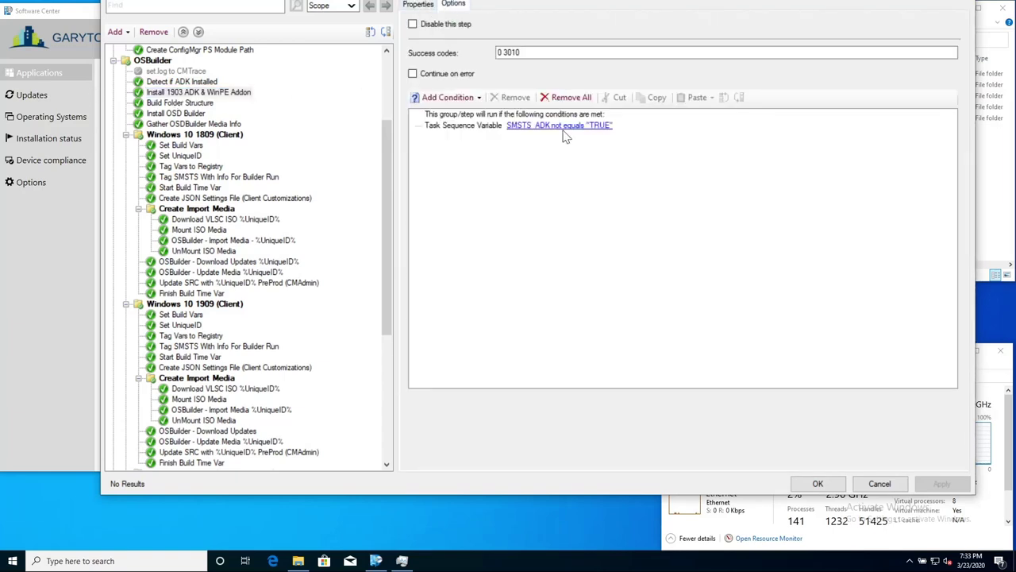
{"action": "left_click", "coordinate": [420, 5]}
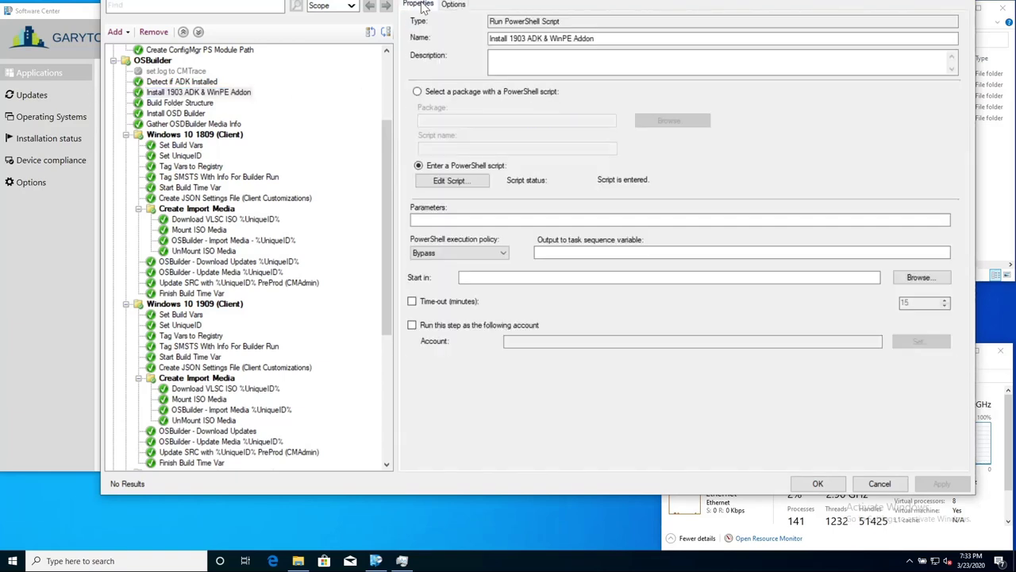
Step: Examine the Install 1903 ADK & WinPE Addon script, focusing on the ADK download URL, the two setup executables and the download and install commands
{"action": "left_click", "coordinate": [449, 181]}
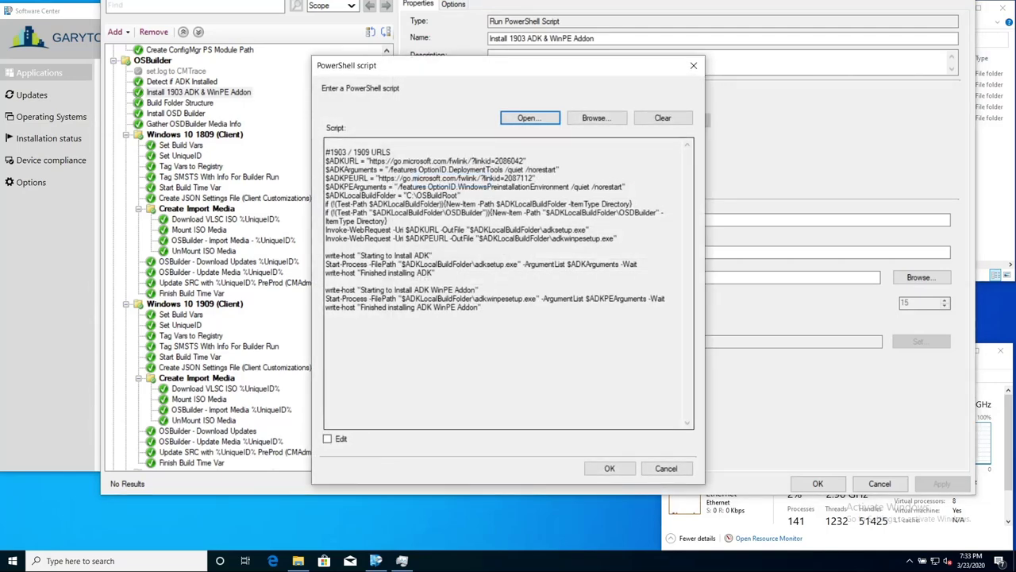
{"action": "left_click_drag", "start_coordinate": [370, 161], "coordinate": [525, 161]}
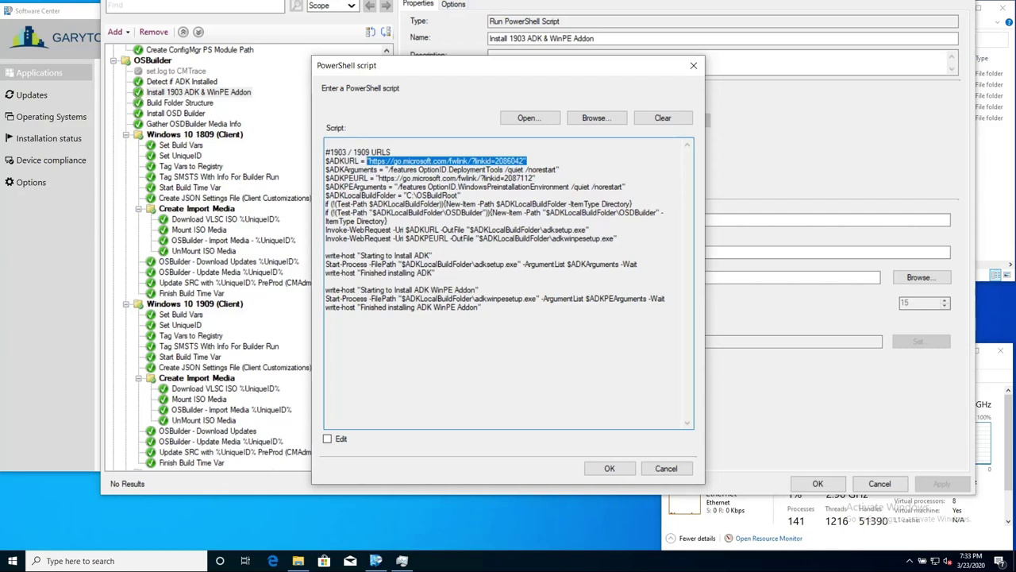
{"action": "left_click_drag", "start_coordinate": [475, 263], "coordinate": [529, 264]}
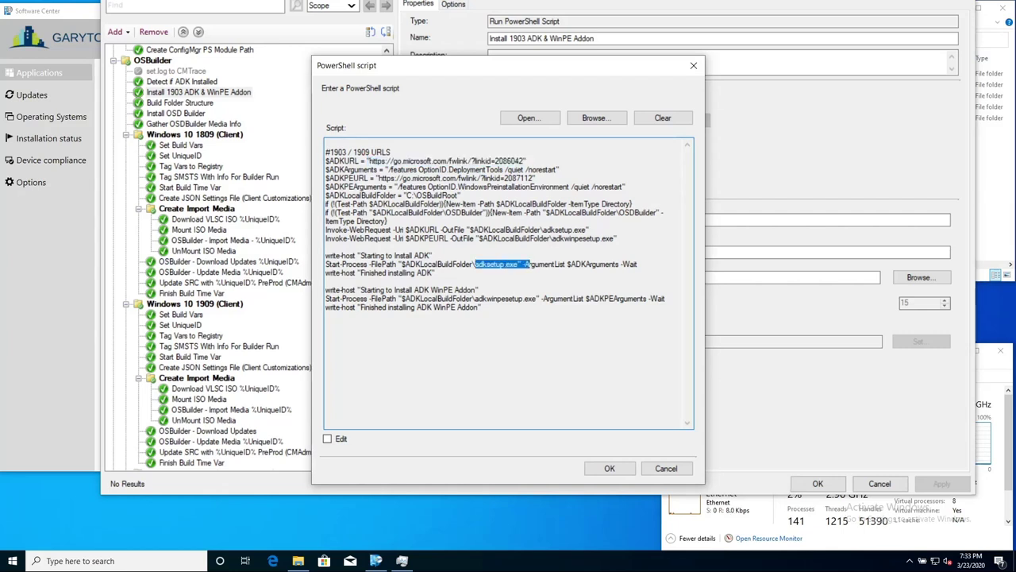
{"action": "left_click_drag", "start_coordinate": [475, 299], "coordinate": [541, 299]}
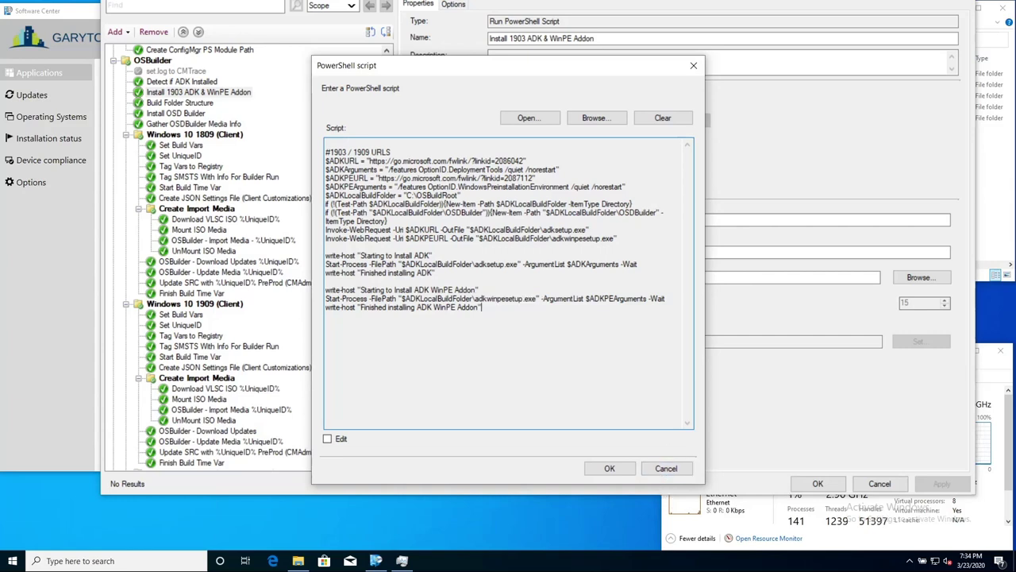
{"action": "left_click_drag", "start_coordinate": [481, 307], "coordinate": [326, 229]}
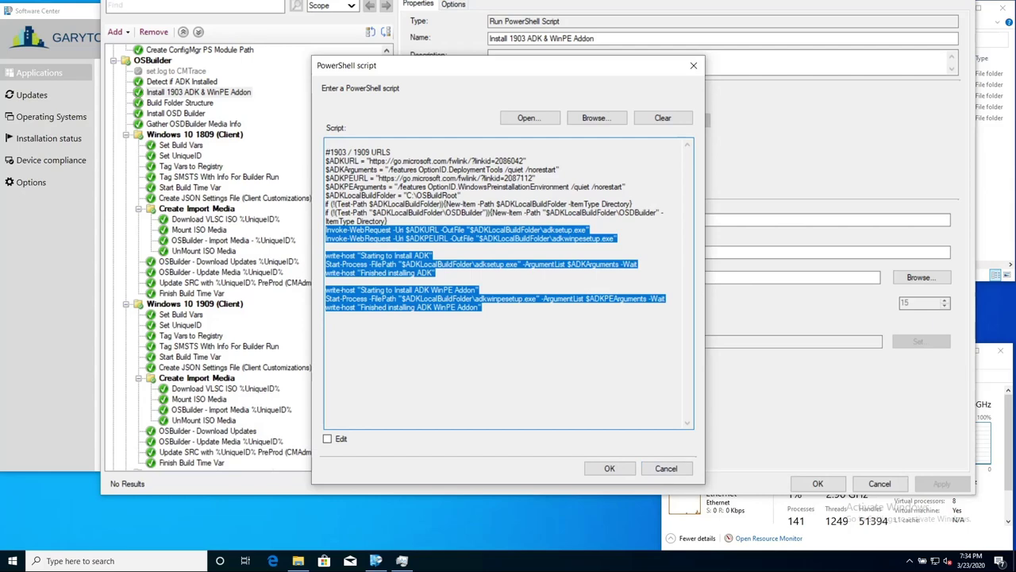
{"action": "left_click", "coordinate": [665, 470]}
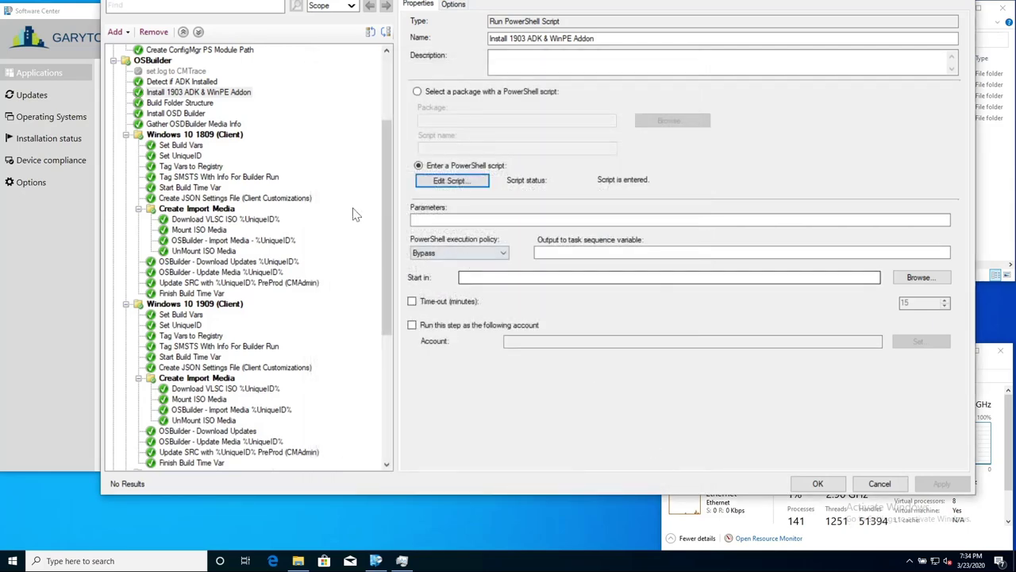
Step: Review the Build Folder Structure script, focusing on the OSBuildRoot local build folder
{"action": "left_click", "coordinate": [203, 106]}
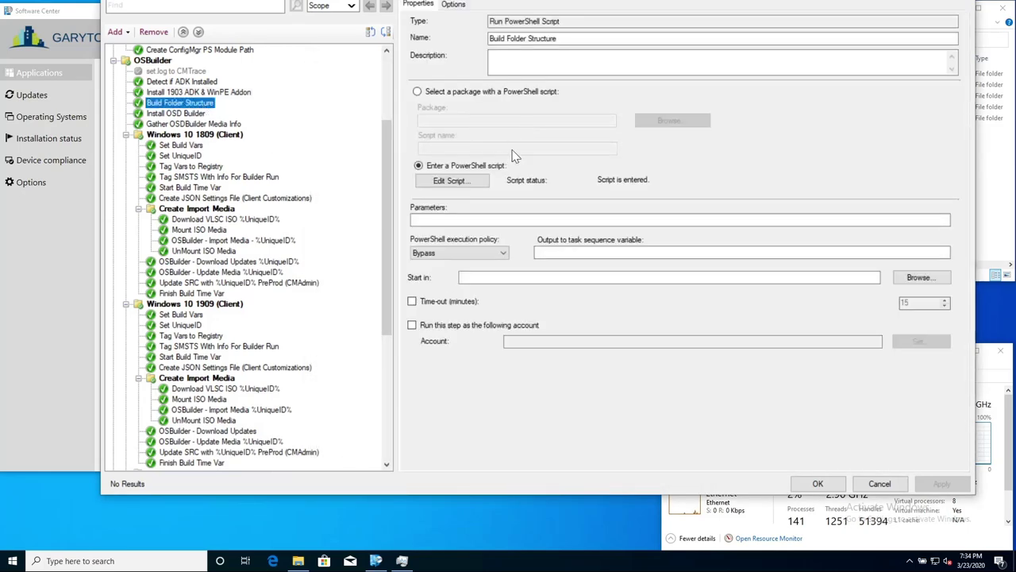
{"action": "left_click", "coordinate": [451, 180]}
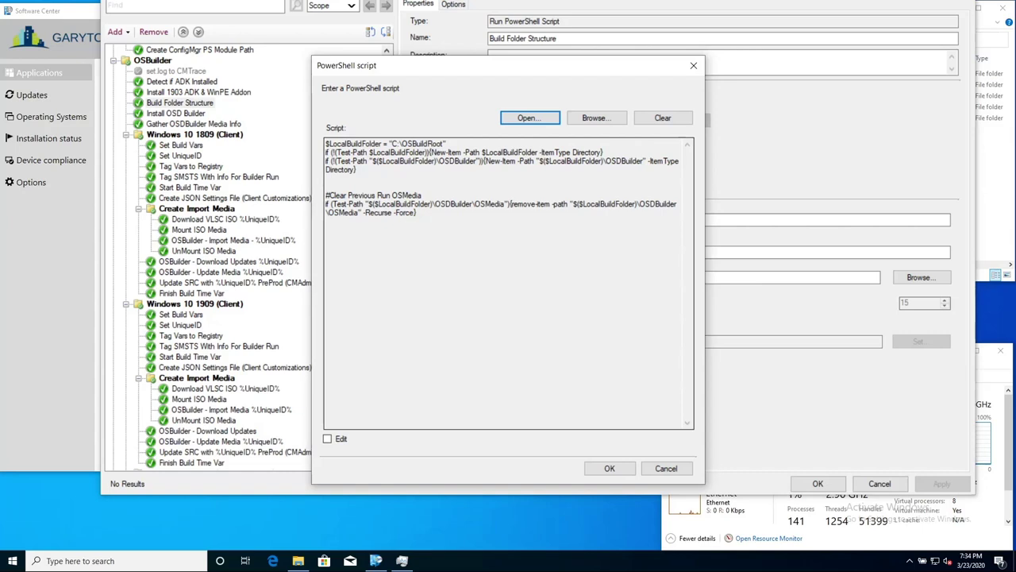
{"action": "left_click_drag", "start_coordinate": [402, 144], "coordinate": [444, 144]}
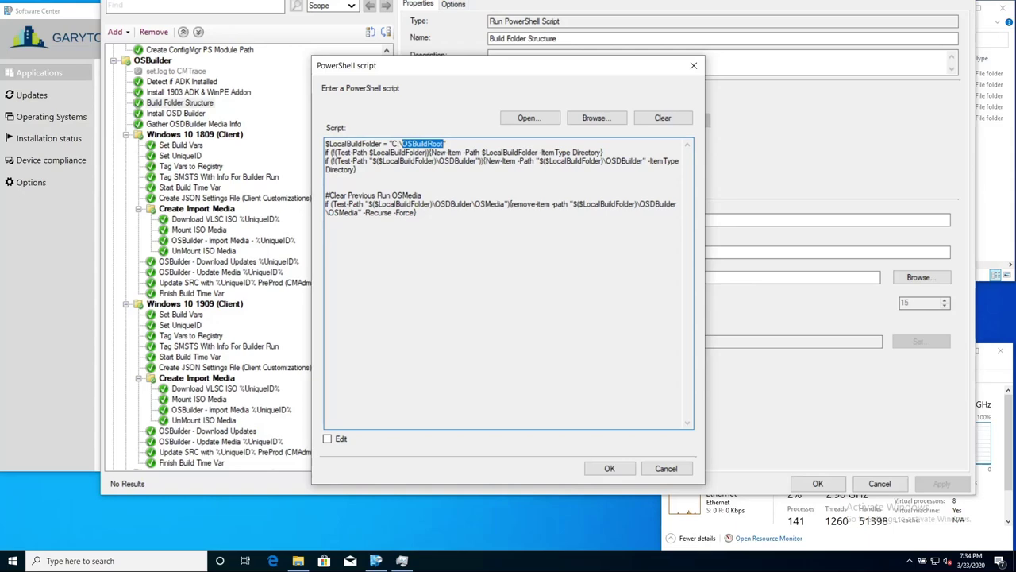
{"action": "left_click", "coordinate": [685, 472]}
Step: Review the Install OSD Builder script, focusing on the line that sets the required NuGet provider version
{"action": "left_click", "coordinate": [175, 113]}
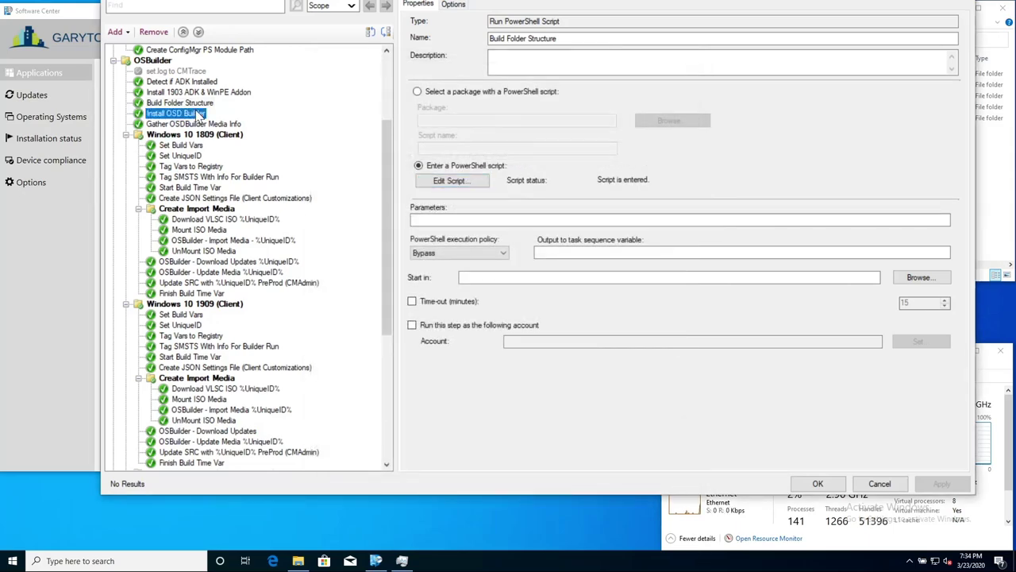
{"action": "left_click", "coordinate": [468, 183]}
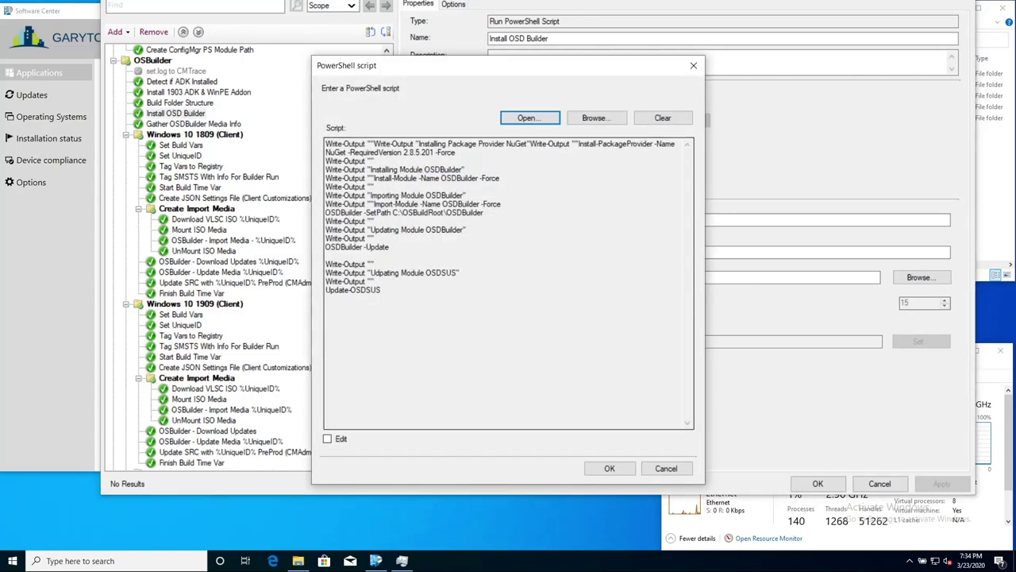
{"action": "left_click", "coordinate": [326, 152]}
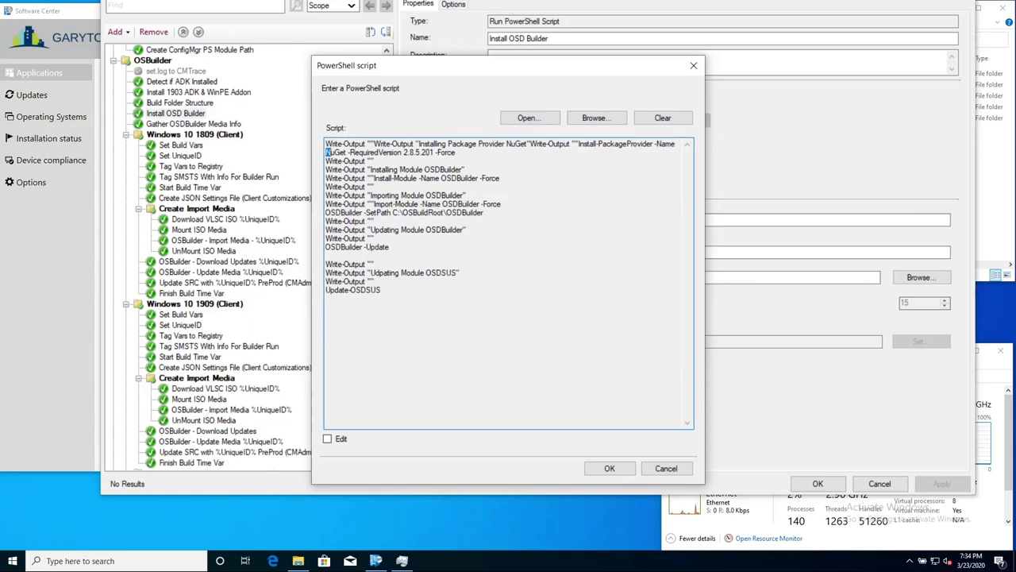
{"action": "left_click_drag", "start_coordinate": [326, 151], "coordinate": [441, 152]}
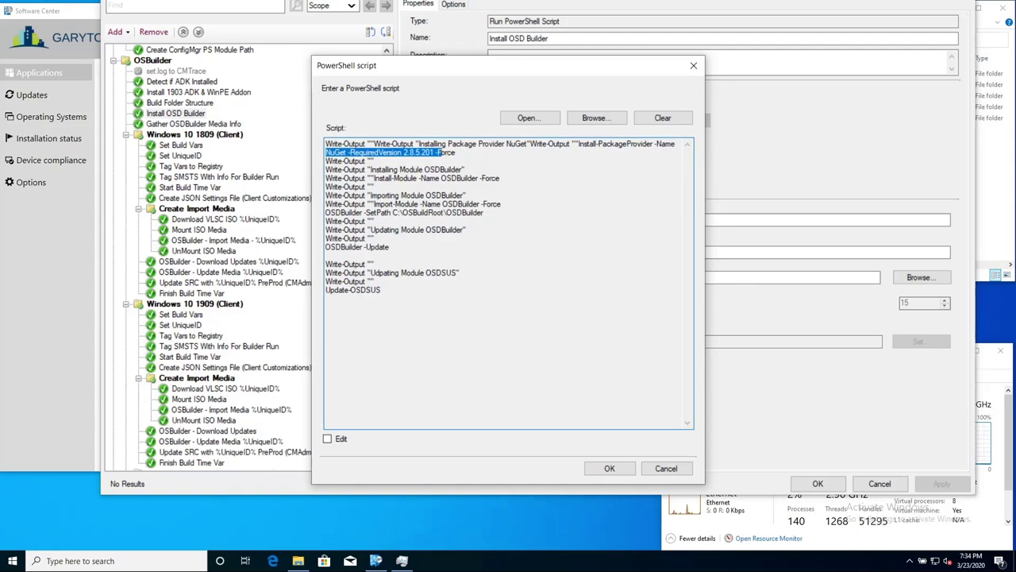
{"action": "left_click", "coordinate": [662, 469]}
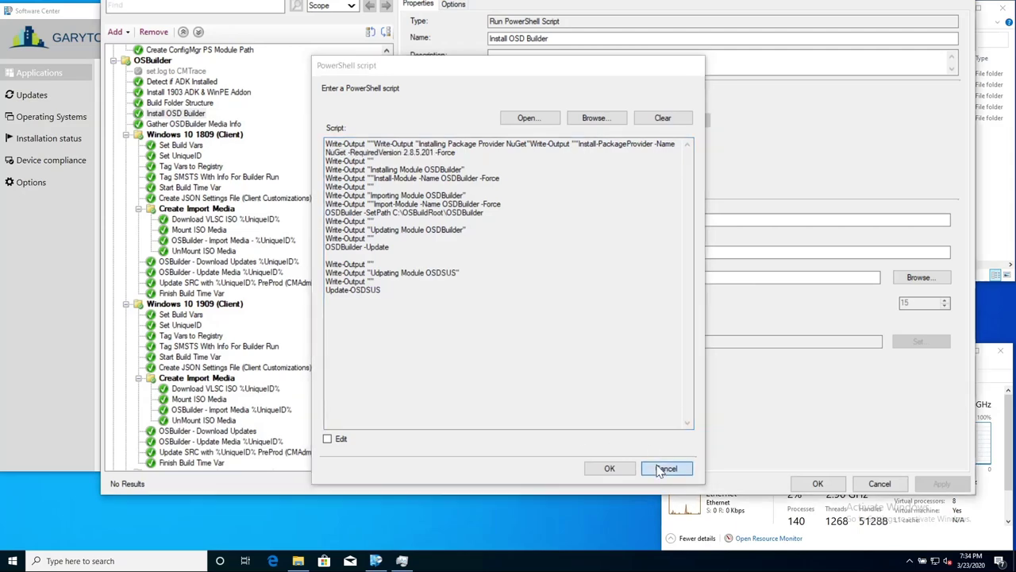
Step: Open the PowerShell script of the Gather OSDBuilder Media Info step and read through it
{"action": "left_click", "coordinate": [197, 125]}
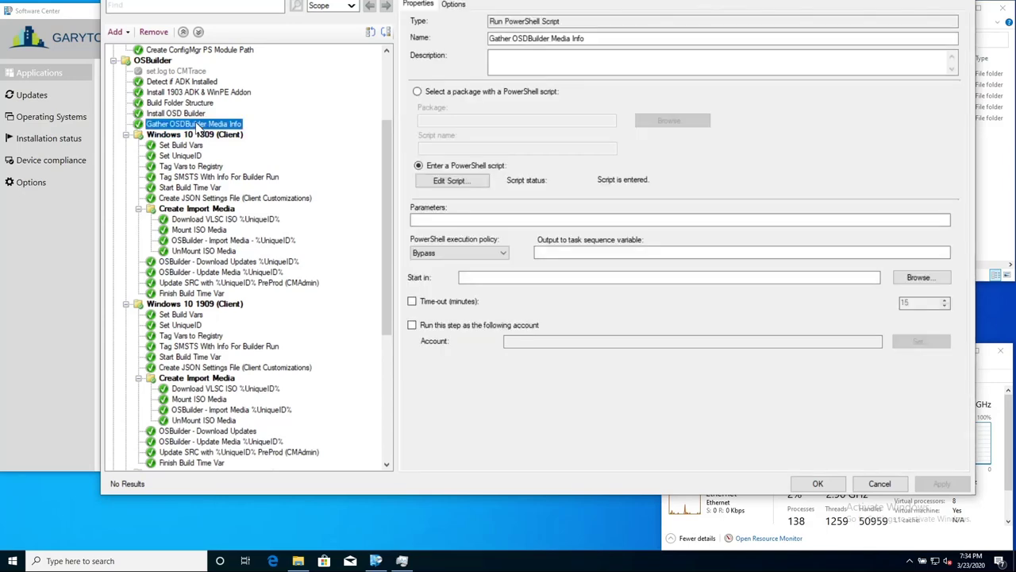
{"action": "left_click", "coordinate": [450, 181]}
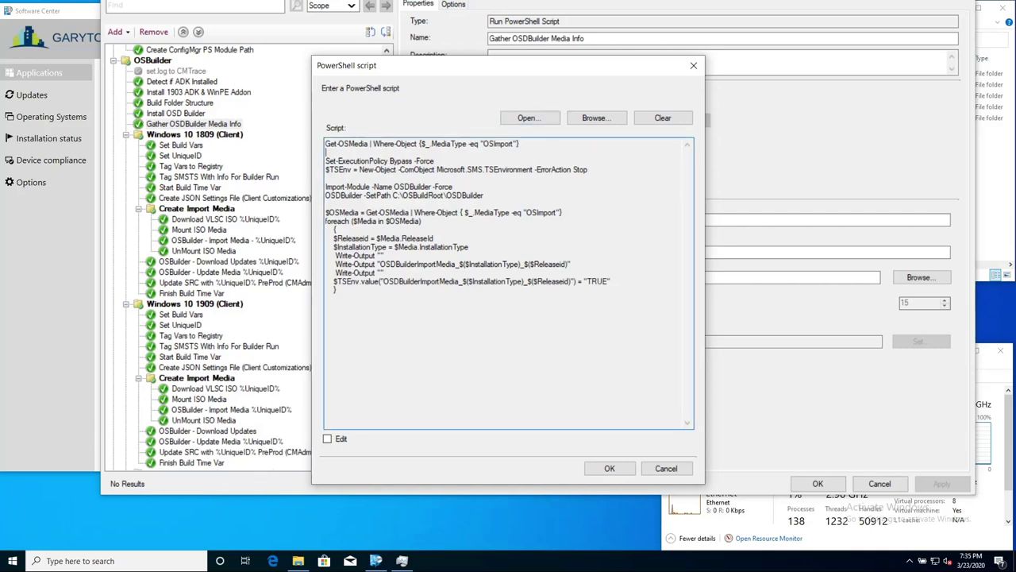
Step: Make the script editable and try deleting its opening Get-OSMedia line, the blank line below it and the Set-ExecutionPolicy line
{"action": "left_click", "coordinate": [327, 438]}
{"action": "key", "text": "shift+Down"}
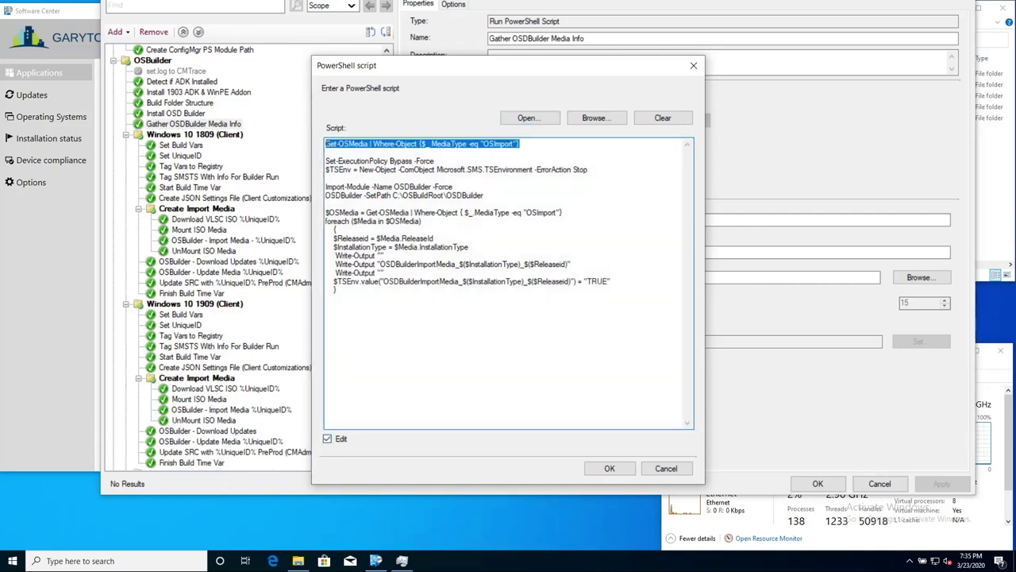
{"action": "key", "text": "Delete"}
{"action": "key", "text": "Delete"}
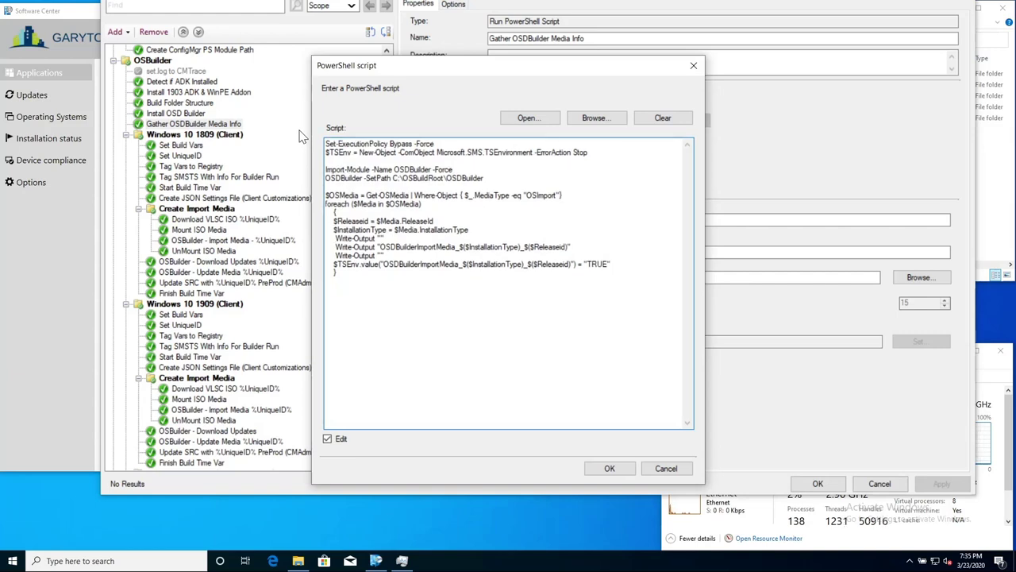
{"action": "key", "text": "shift+Up"}
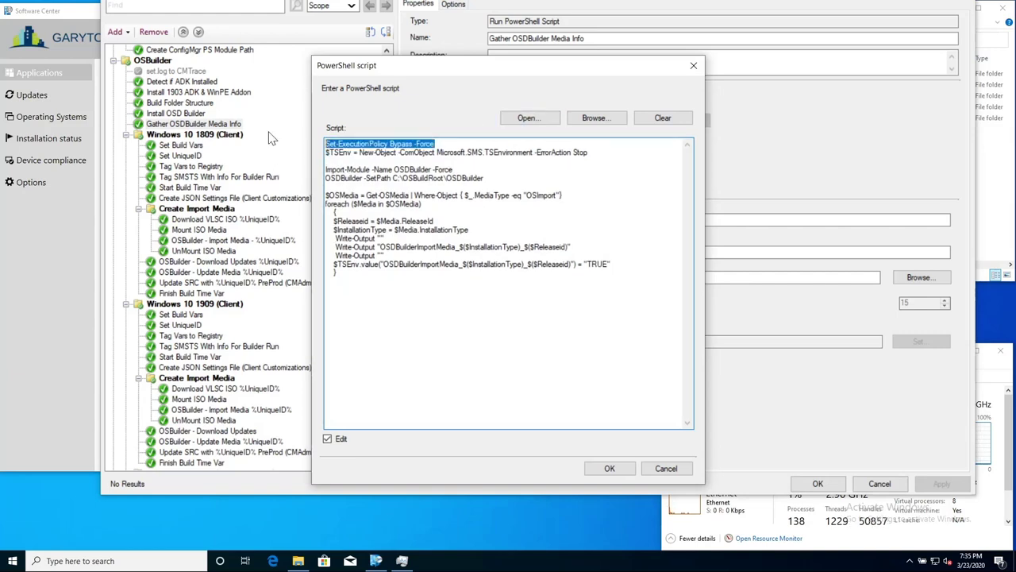
{"action": "key", "text": "Delete"}
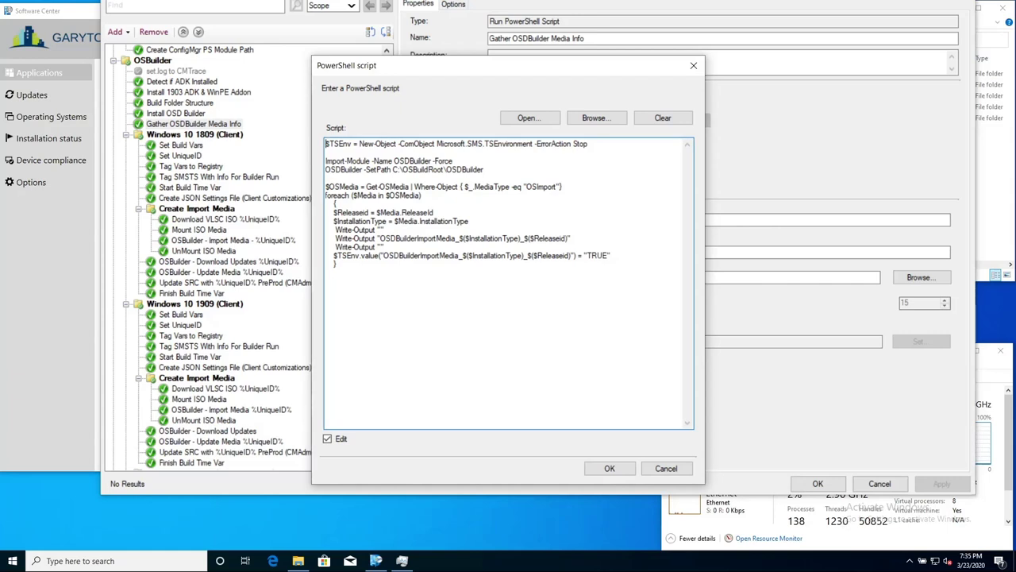
Step: Examine the OSDBuilder path and the OSImport media filter in the Gather OSDBuilder Media Info script, and close it without saving
{"action": "left_click_drag", "start_coordinate": [484, 169], "coordinate": [393, 169]}
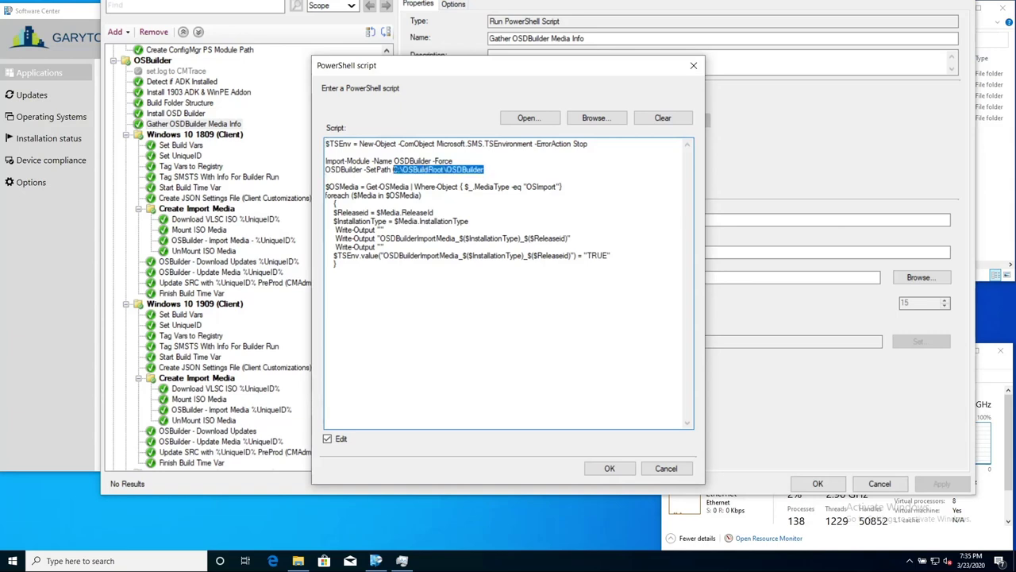
{"action": "left_click_drag", "start_coordinate": [563, 186], "coordinate": [526, 187]}
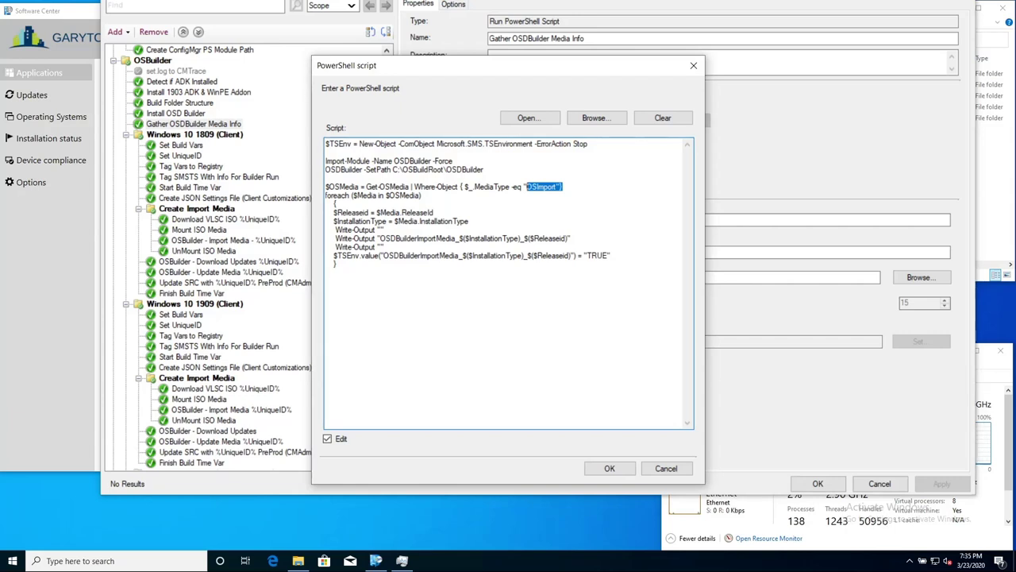
{"action": "left_click", "coordinate": [669, 469]}
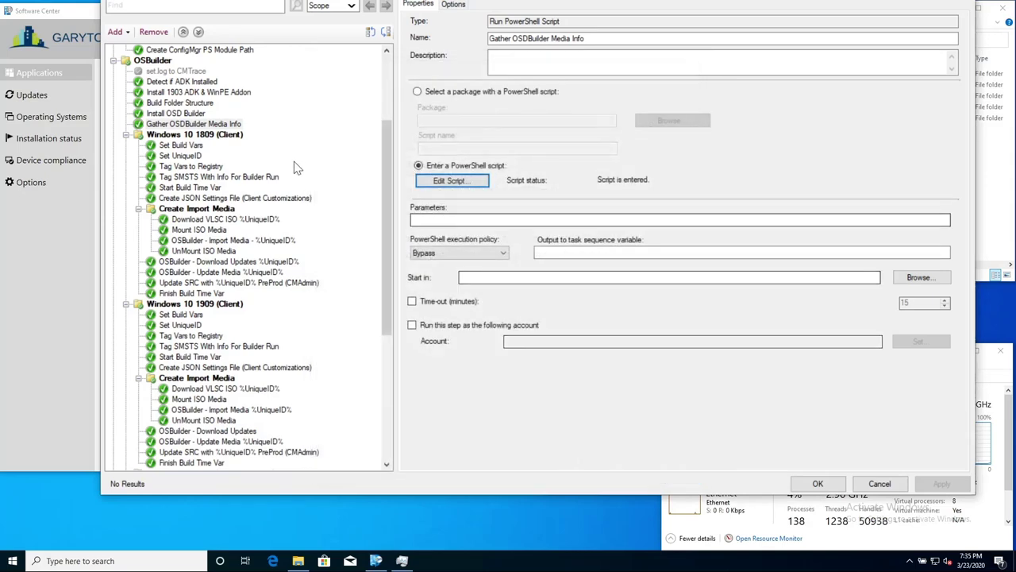
Step: Review the dynamic variables defined in the Set Build Vars step of the Windows 10 1809 (Client) group
{"action": "scroll", "coordinate": [302, 247], "scroll_direction": "down", "scroll_amount": 2}
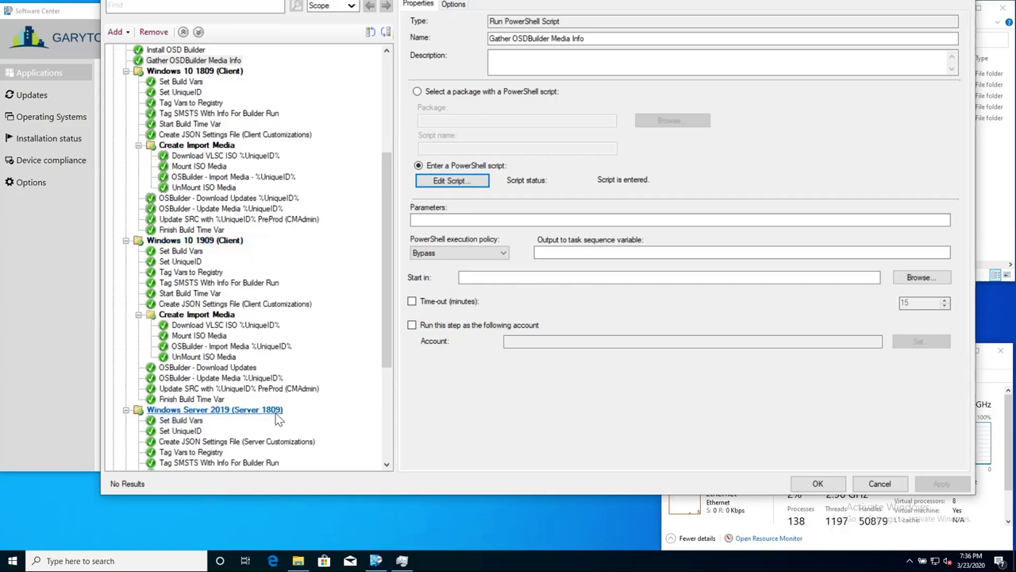
{"action": "left_click", "coordinate": [183, 82]}
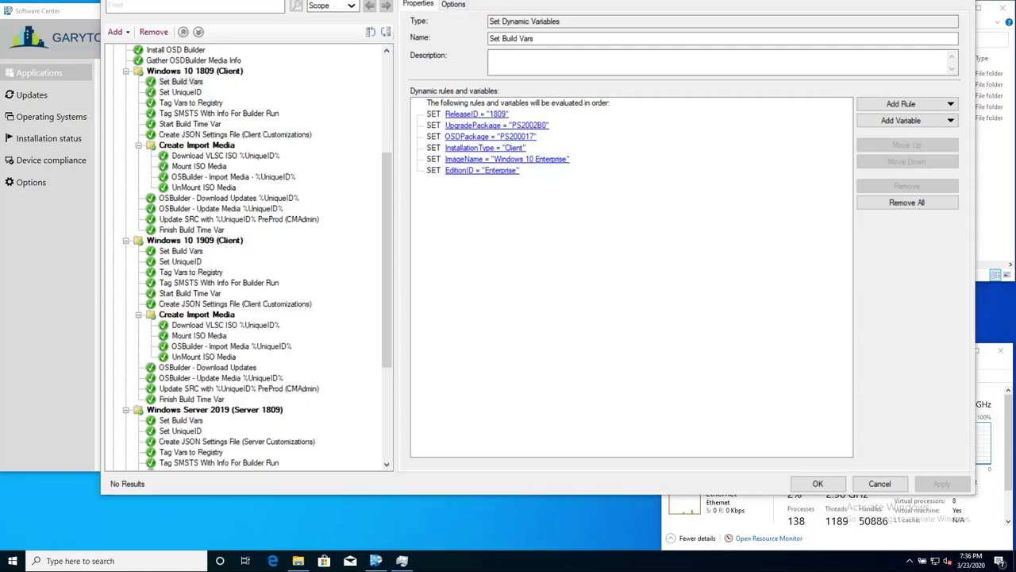
Step: Switch to the Configuration Manager console and look up the Windows 10 Enterprise 1809 PreProd package among the operating system upgrade packages
{"action": "key", "text": "alt+Tab"}
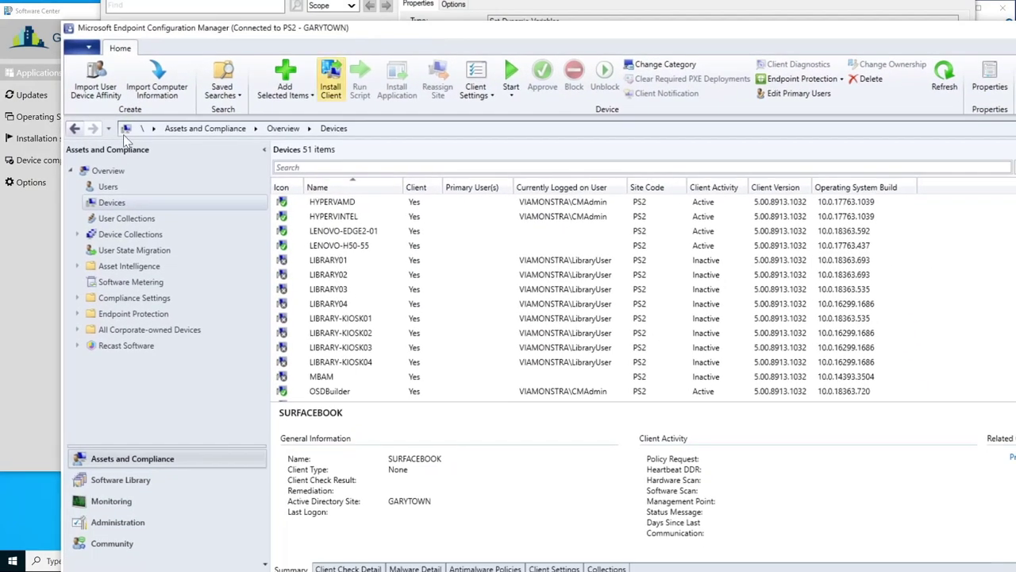
{"action": "left_click", "coordinate": [157, 480]}
{"action": "scroll", "coordinate": [159, 321], "scroll_direction": "down", "scroll_amount": 2}
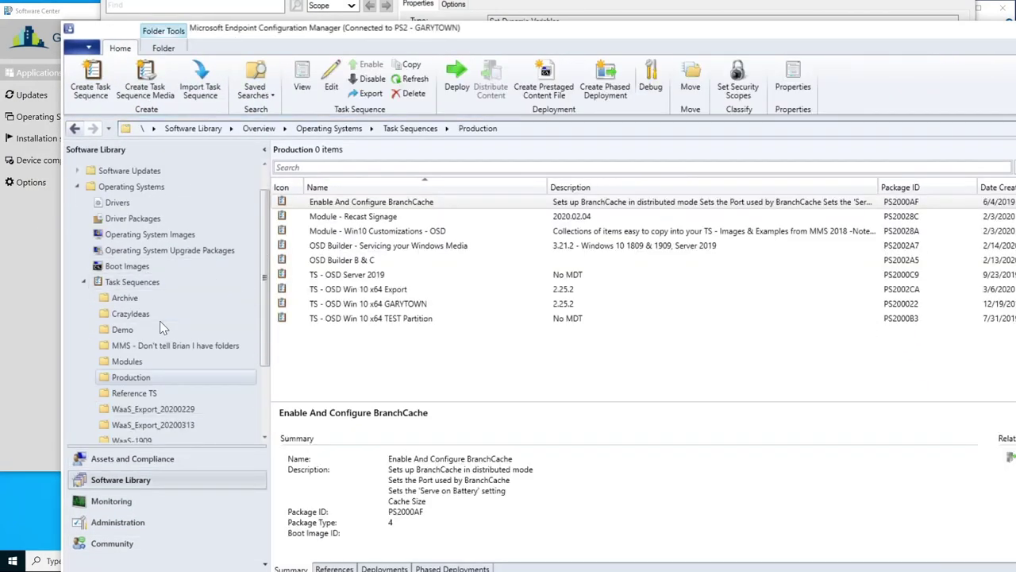
{"action": "scroll", "coordinate": [143, 350], "scroll_direction": "down", "scroll_amount": 1}
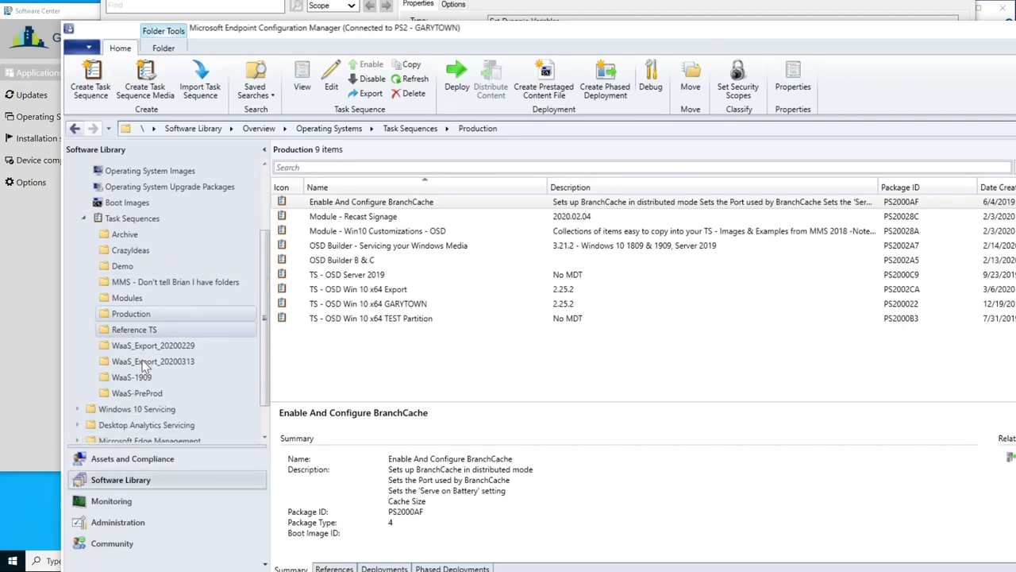
{"action": "left_click", "coordinate": [145, 187]}
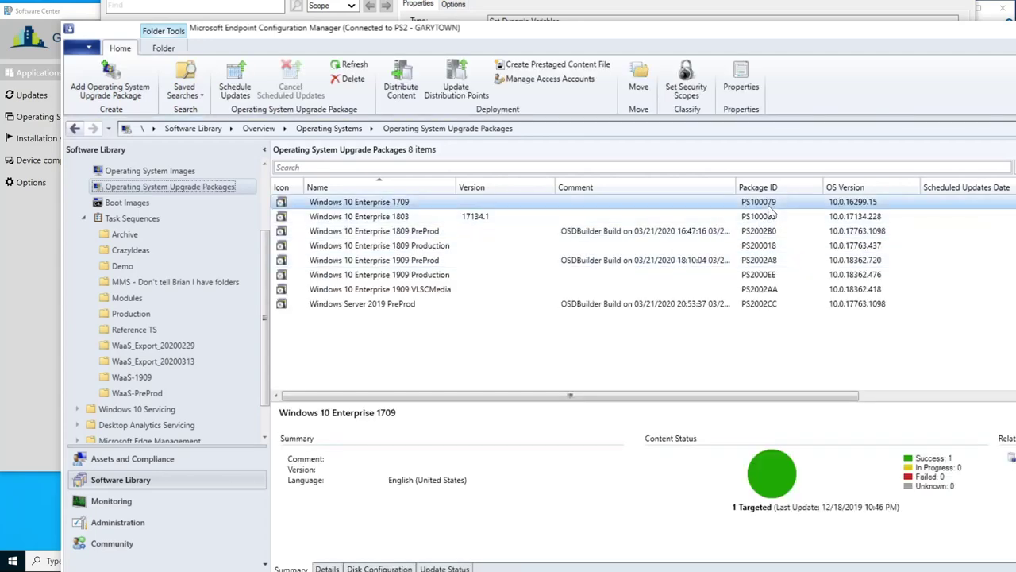
{"action": "left_click", "coordinate": [671, 232]}
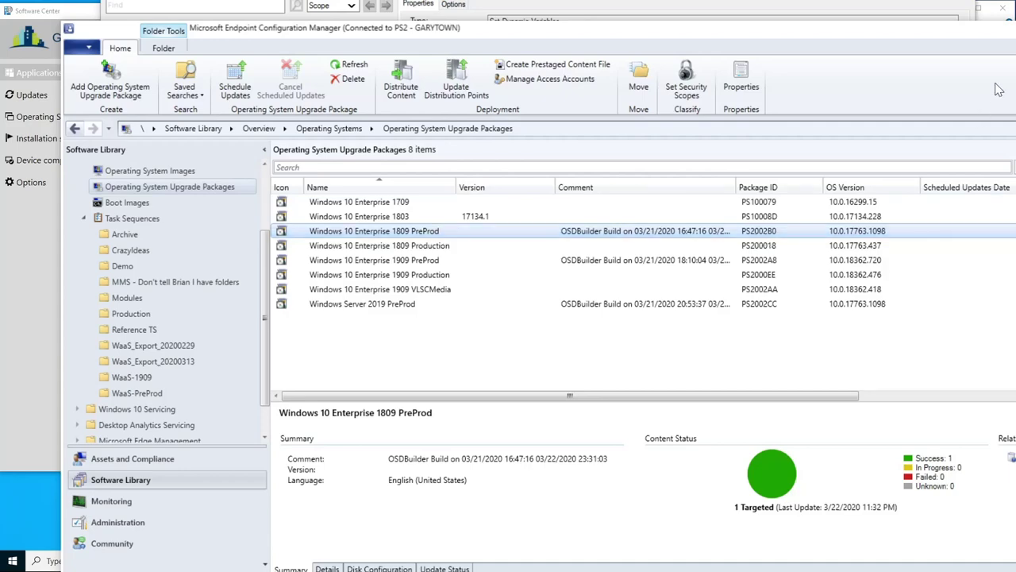
Step: Move the console below the Set Build Vars variables to compare package IDs, and show the Operating System Images list
{"action": "left_click_drag", "start_coordinate": [959, 38], "coordinate": [904, 217]}
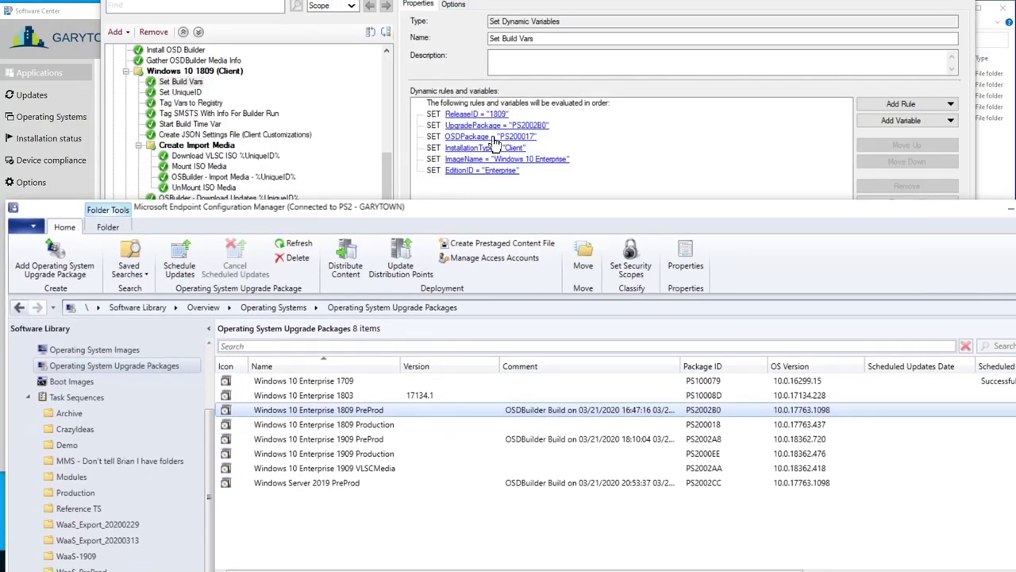
{"action": "left_click", "coordinate": [75, 351]}
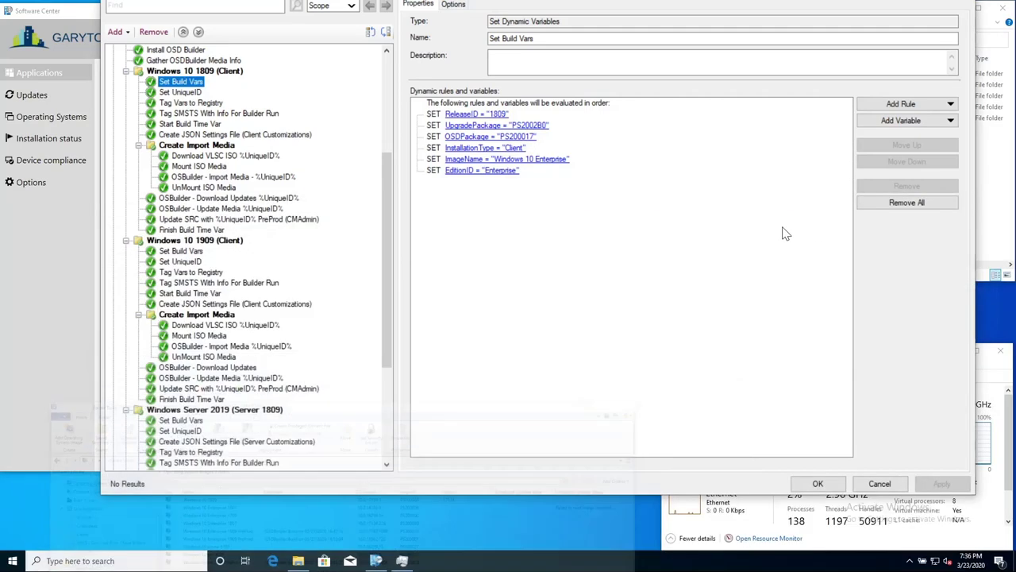
Step: Move the console out of the way and review how the Set UniqueID step combines the InstallationType and ReleaseID variables
{"action": "left_click", "coordinate": [1008, 210]}
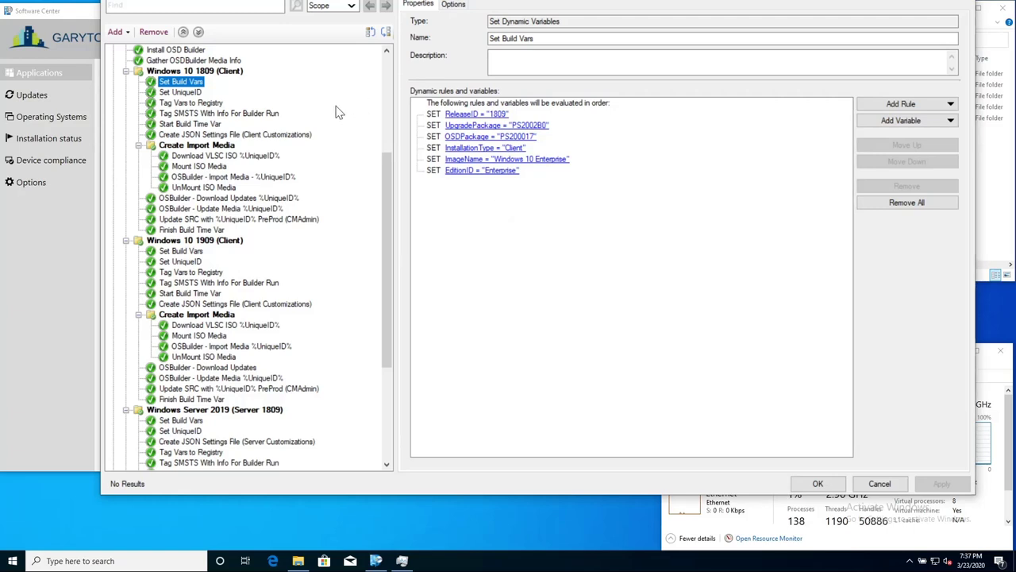
{"action": "left_click", "coordinate": [196, 93]}
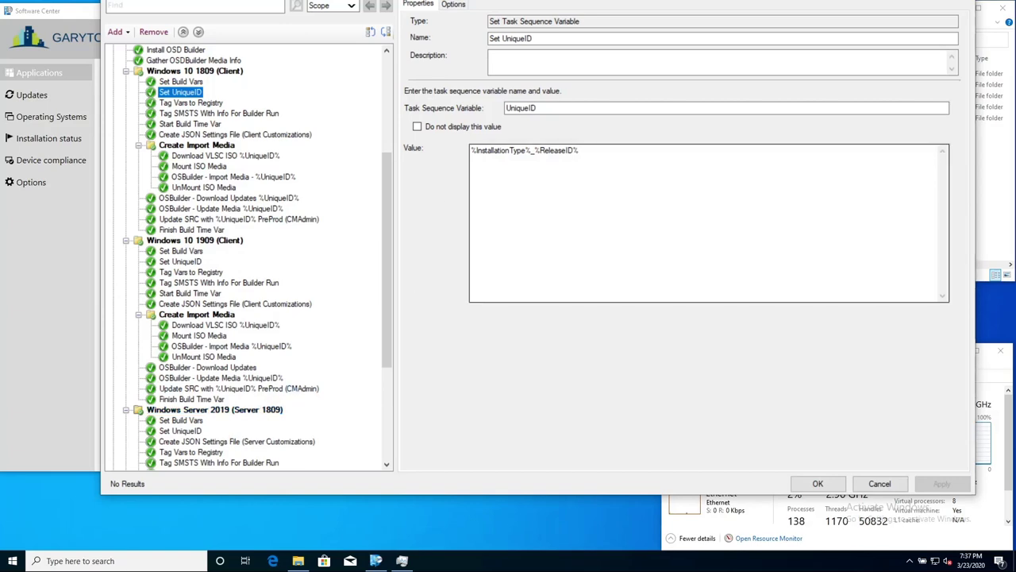
{"action": "left_click_drag", "start_coordinate": [527, 151], "coordinate": [481, 150]}
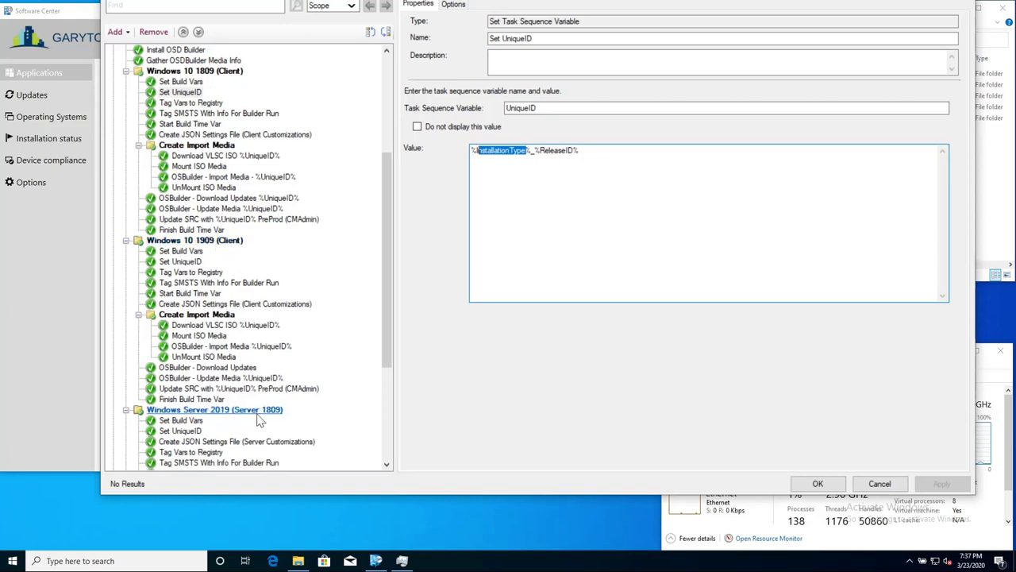
{"action": "scroll", "coordinate": [301, 170], "scroll_direction": "down", "scroll_amount": 1}
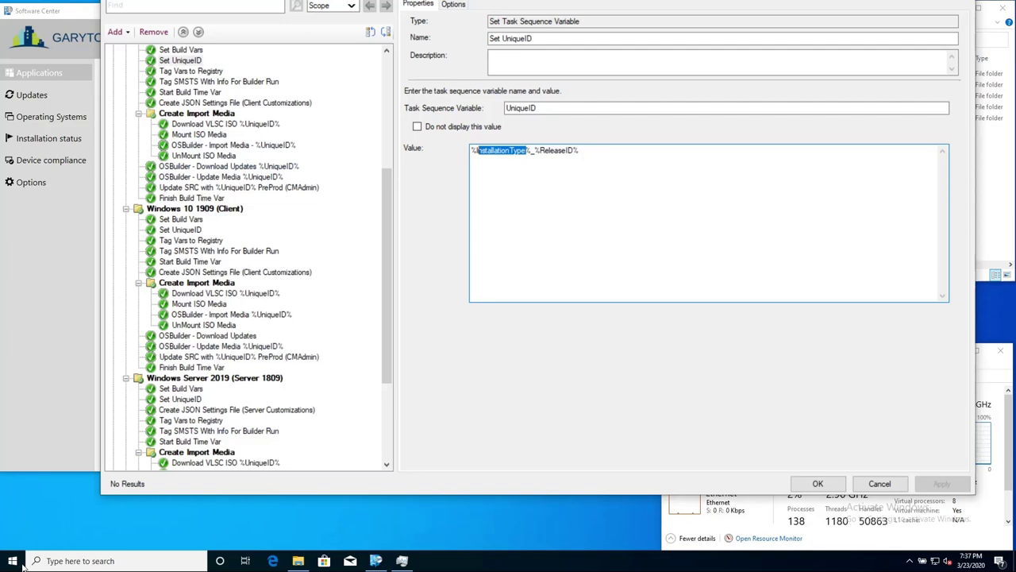
{"action": "scroll", "coordinate": [394, 256], "scroll_direction": "up", "scroll_amount": 1}
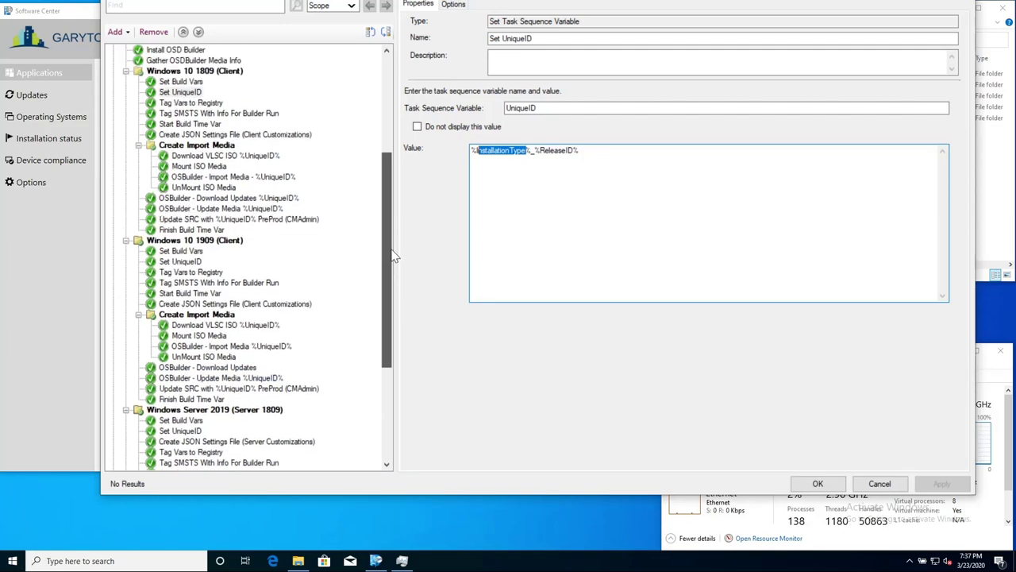
Step: Read through the PowerShell script of the Tag Vars to Registry step in the Windows 10 1809 (Client) group, and close it without saving
{"action": "scroll", "coordinate": [395, 255], "scroll_direction": "up", "scroll_amount": 1}
{"action": "left_click", "coordinate": [190, 113]}
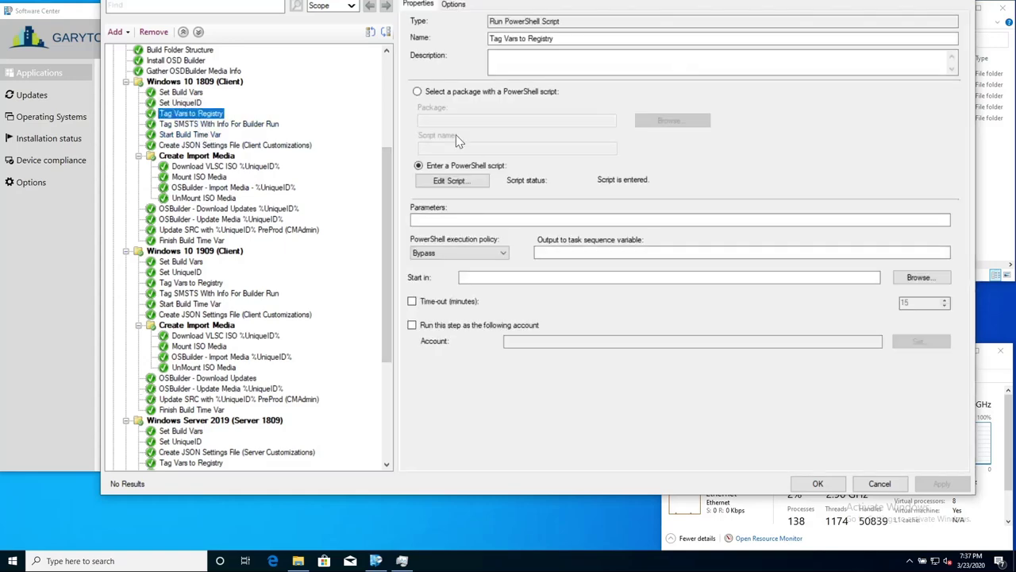
{"action": "left_click", "coordinate": [470, 183]}
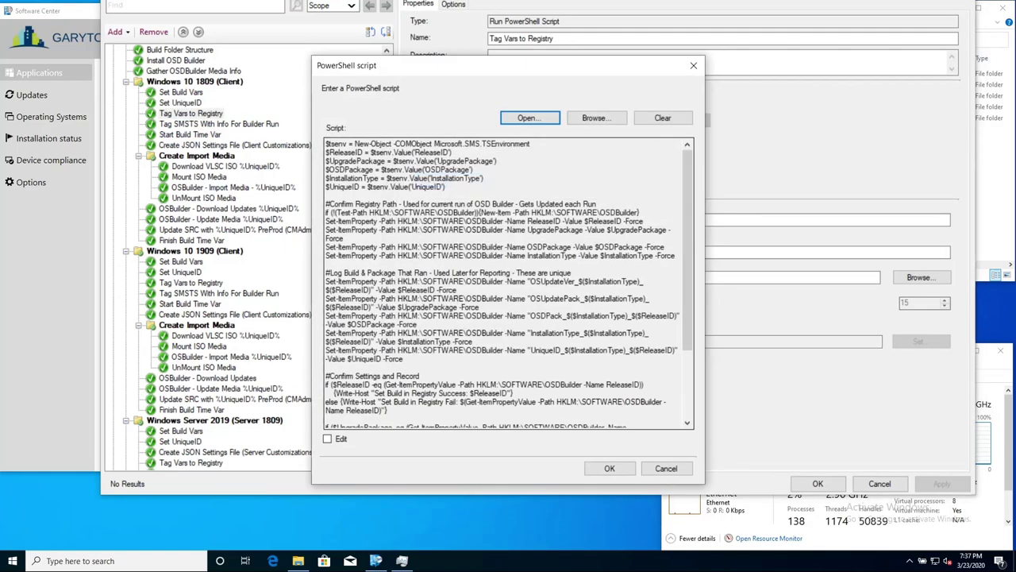
{"action": "scroll", "coordinate": [508, 284], "scroll_direction": "down", "scroll_amount": 4}
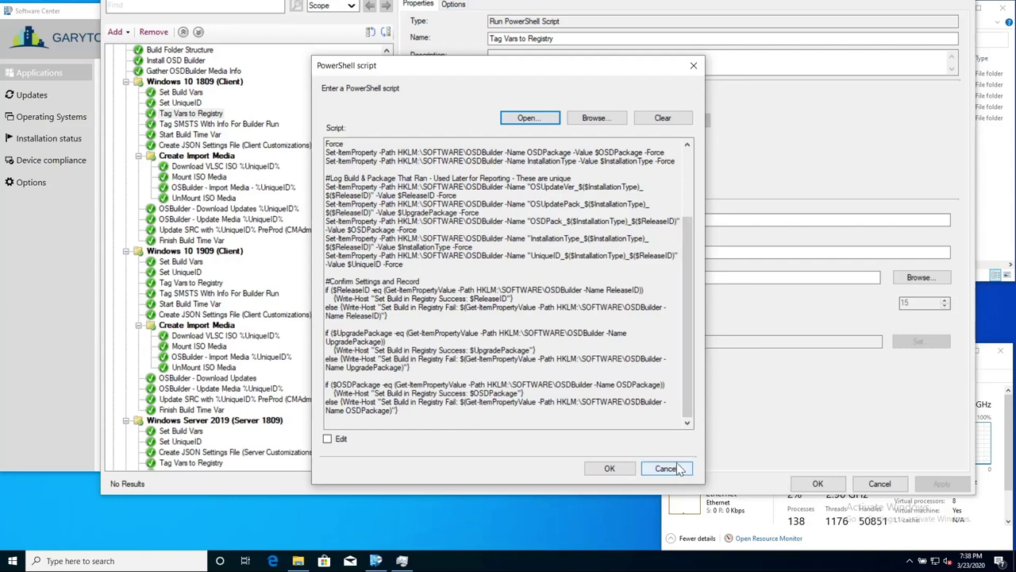
{"action": "mouse_move", "coordinate": [684, 356]}
{"action": "left_mouse_down"}
{"action": "mouse_move", "coordinate": [686, 338]}
{"action": "mouse_move", "coordinate": [684, 361]}
{"action": "left_mouse_up"}
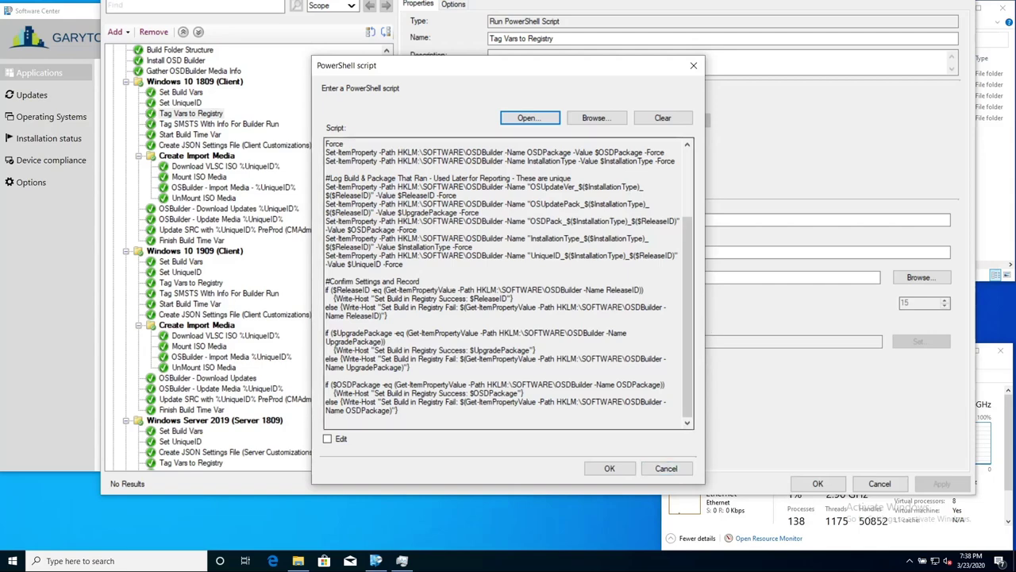
{"action": "scroll", "coordinate": [685, 298], "scroll_direction": "up", "scroll_amount": 3}
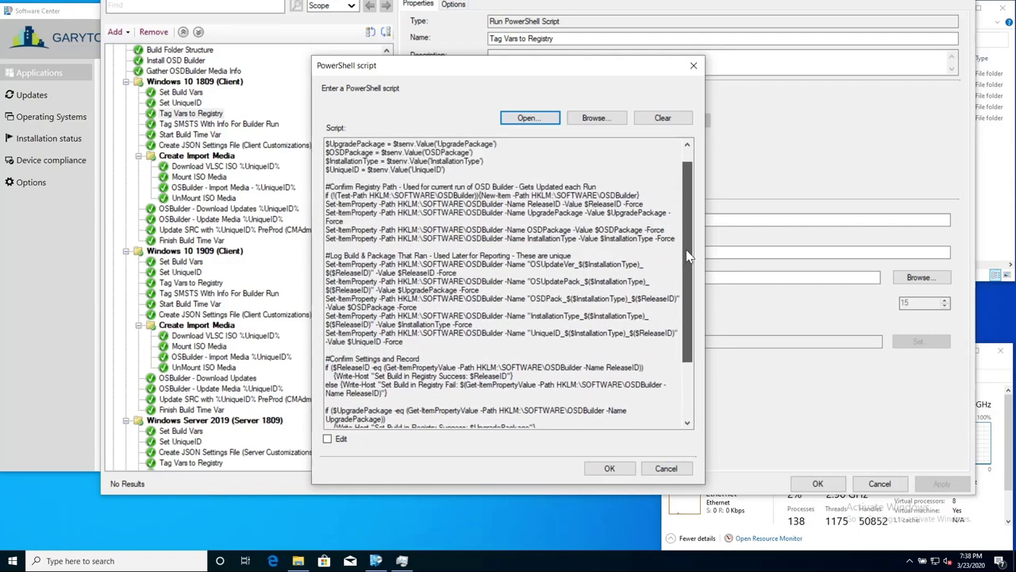
{"action": "left_click", "coordinate": [664, 468]}
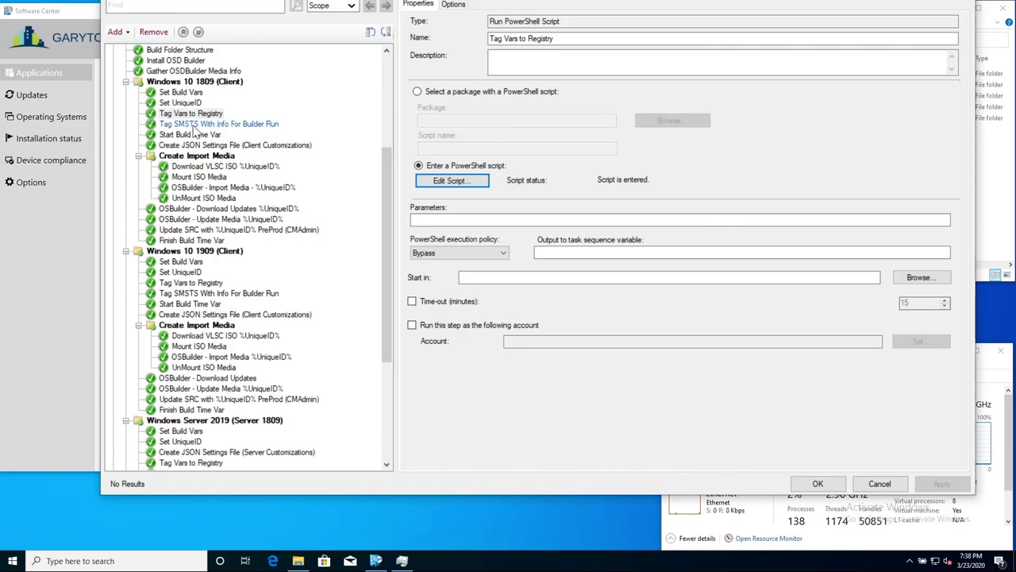
Step: Examine the Write-Output messages in the Tag SMSTS With Info For Builder Run script of the Windows 10 1809 group, and close it without saving
{"action": "left_click", "coordinate": [193, 125]}
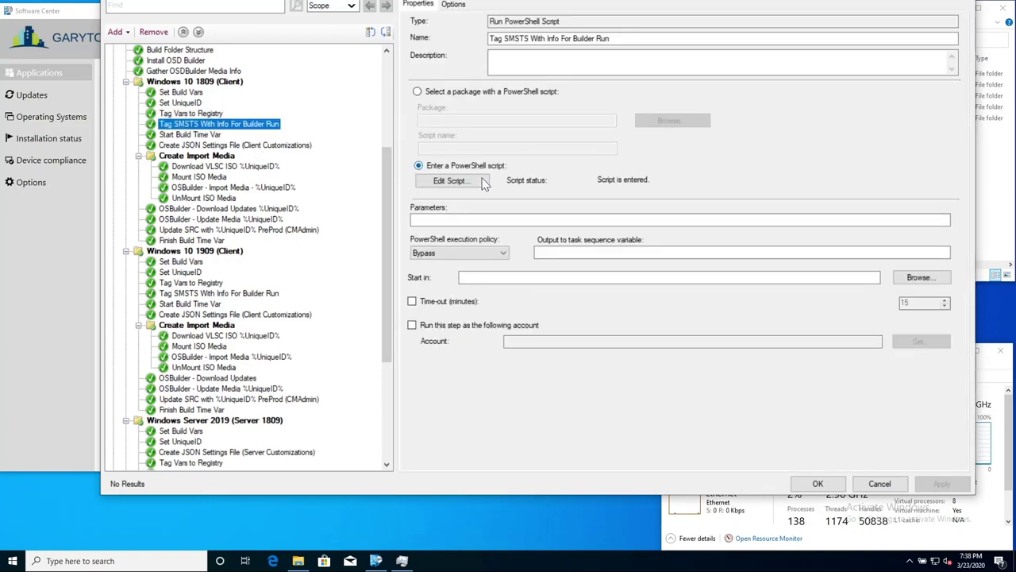
{"action": "left_click", "coordinate": [450, 181]}
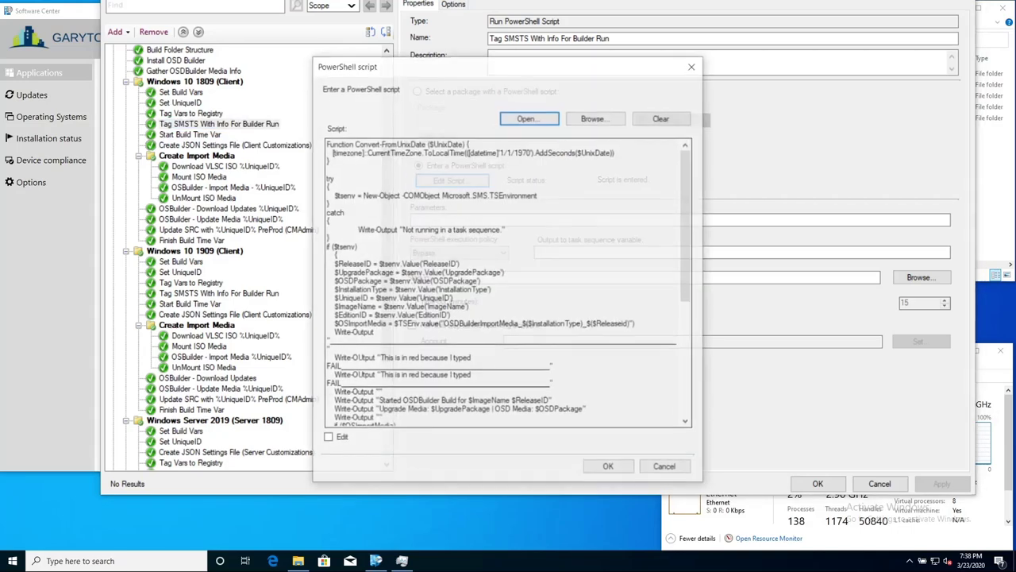
{"action": "scroll", "coordinate": [508, 284], "scroll_direction": "down", "scroll_amount": 2}
{"action": "scroll", "coordinate": [507, 285], "scroll_direction": "down", "scroll_amount": 1}
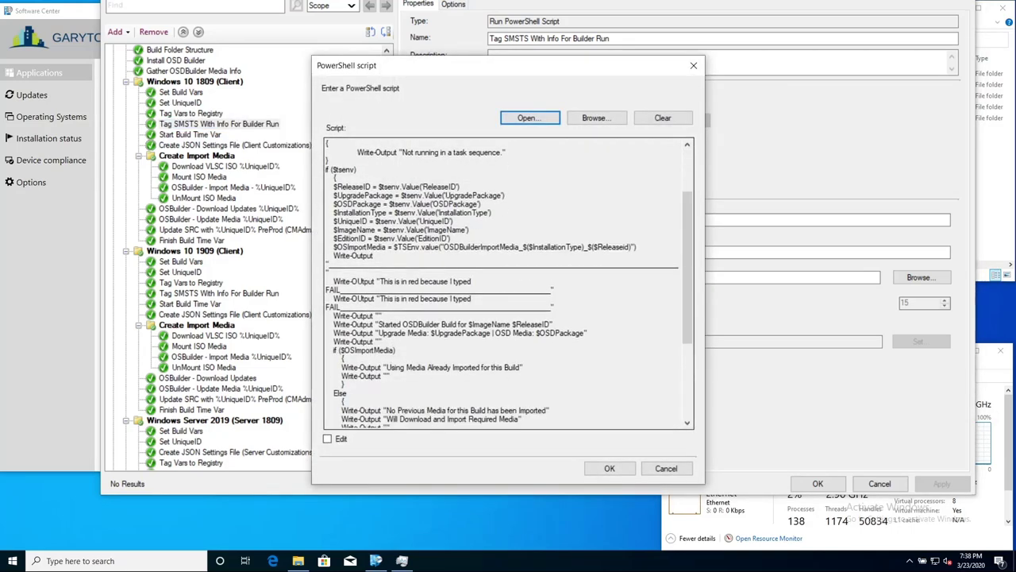
{"action": "left_click_drag", "start_coordinate": [325, 306], "coordinate": [550, 410]}
{"action": "scroll", "coordinate": [551, 410], "scroll_direction": "down", "scroll_amount": 2}
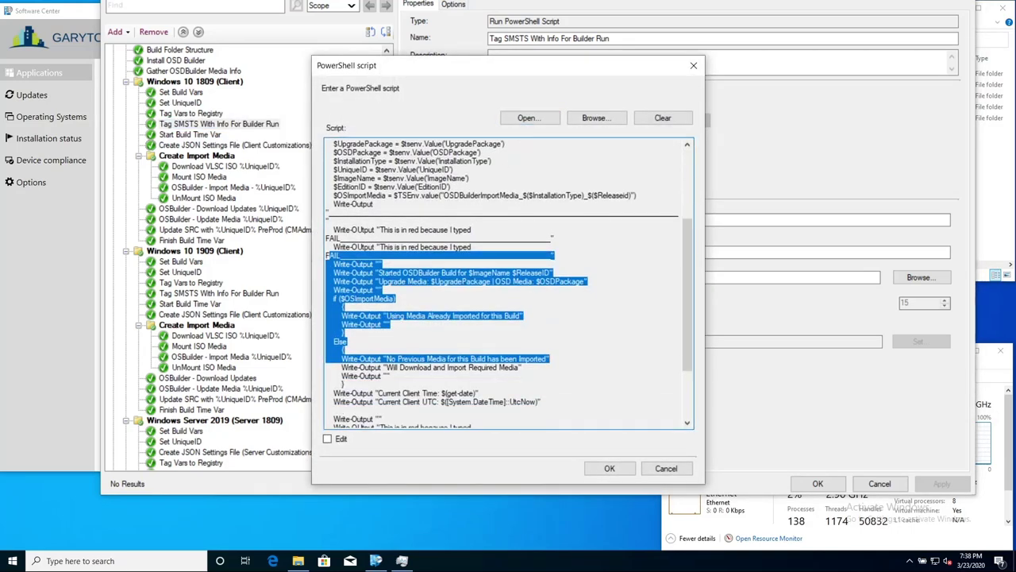
{"action": "left_click", "coordinate": [666, 469]}
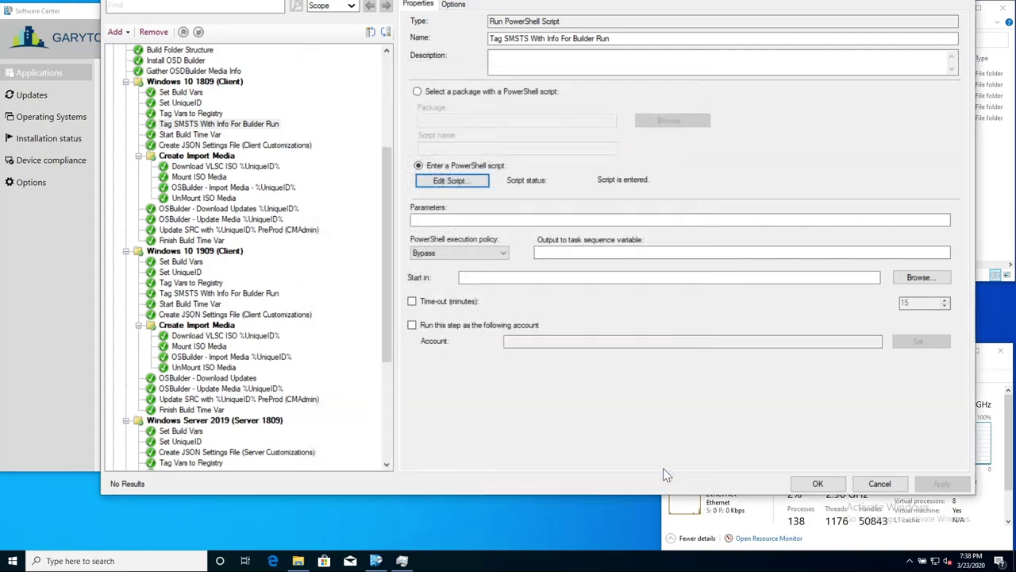
Step: Review the Start Build Time Var script and compare its Position parameter with that of the Finish Build Time Var step
{"action": "left_click", "coordinate": [189, 136]}
{"action": "left_click", "coordinate": [468, 182]}
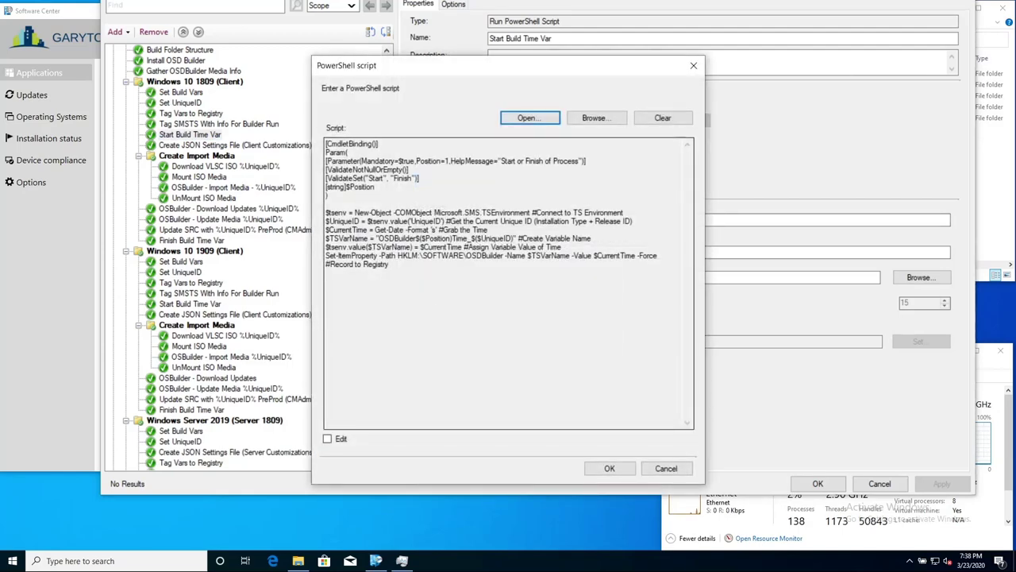
{"action": "left_click", "coordinate": [668, 469]}
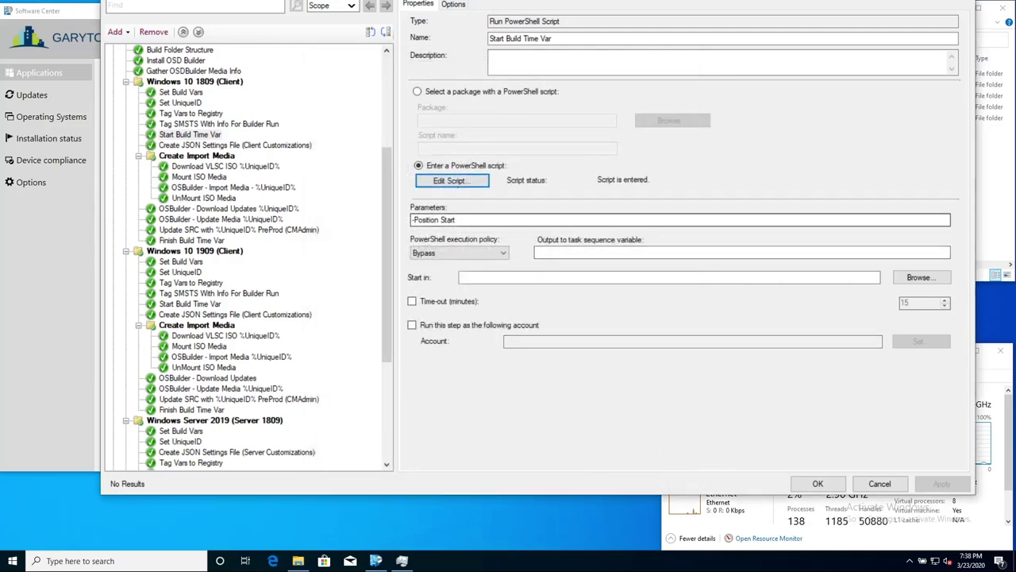
{"action": "left_click", "coordinate": [457, 219]}
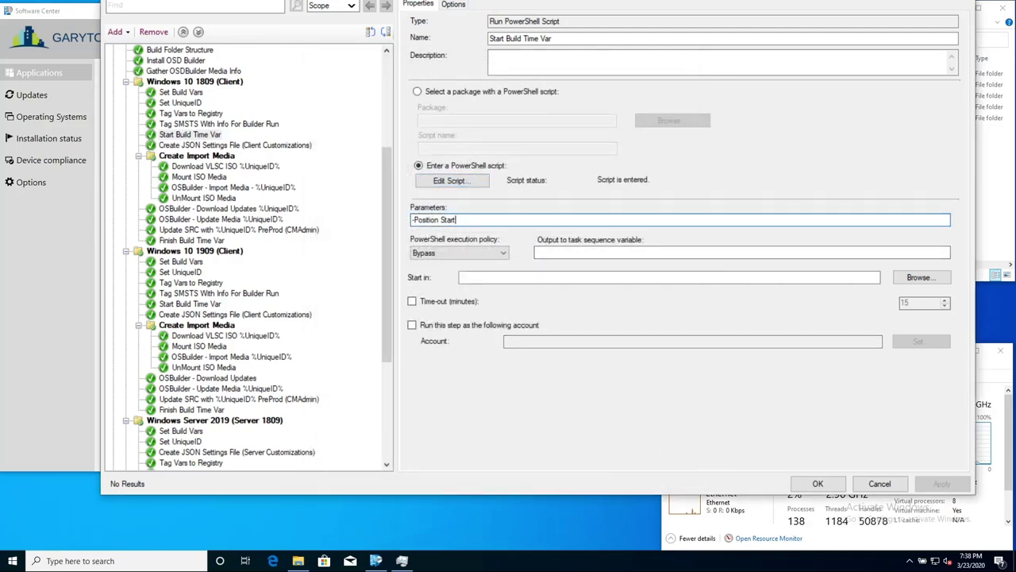
{"action": "left_click", "coordinate": [203, 240]}
{"action": "double_click", "coordinate": [450, 219]}
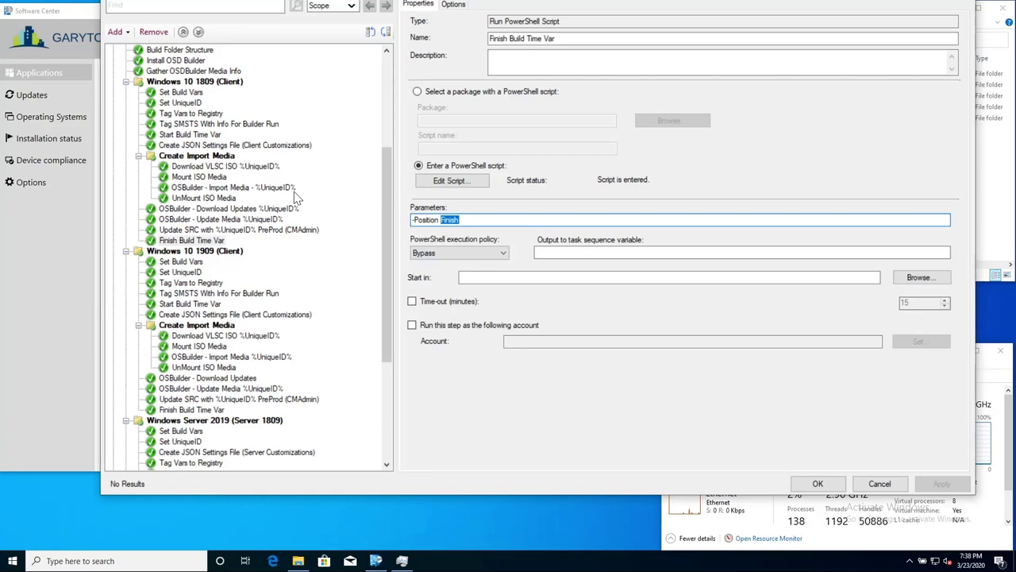
Step: Check the run condition of the 1809 Create Import Media group and the package used by its Download VLSC ISO %UniqueID% step
{"action": "left_click", "coordinate": [198, 158]}
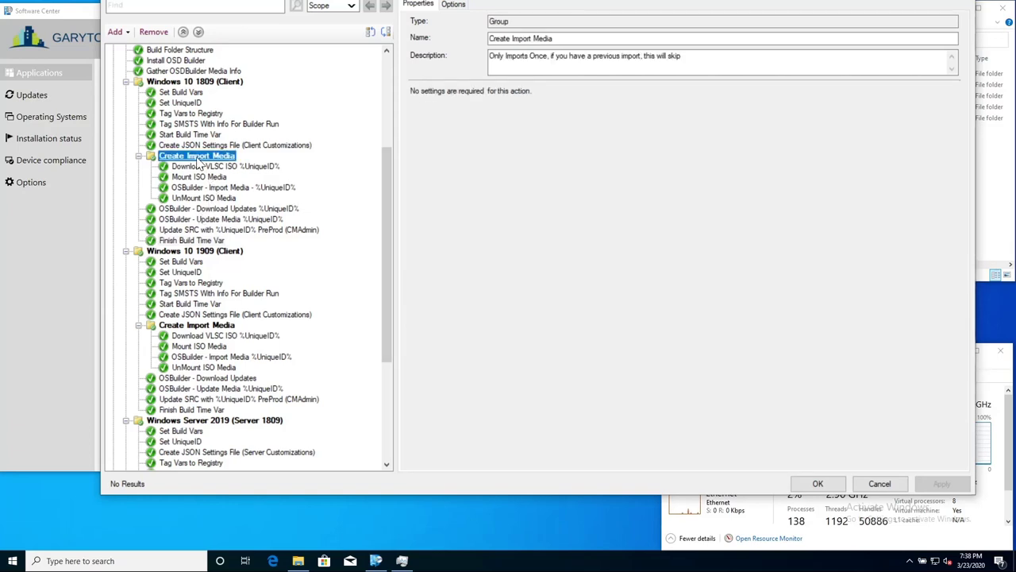
{"action": "left_click", "coordinate": [455, 5]}
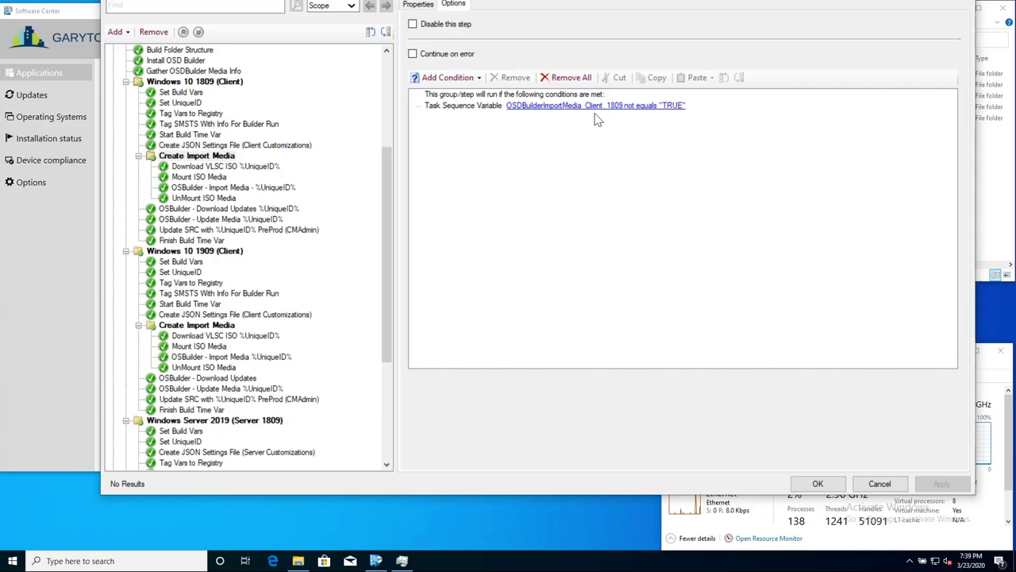
{"action": "left_click", "coordinate": [225, 167]}
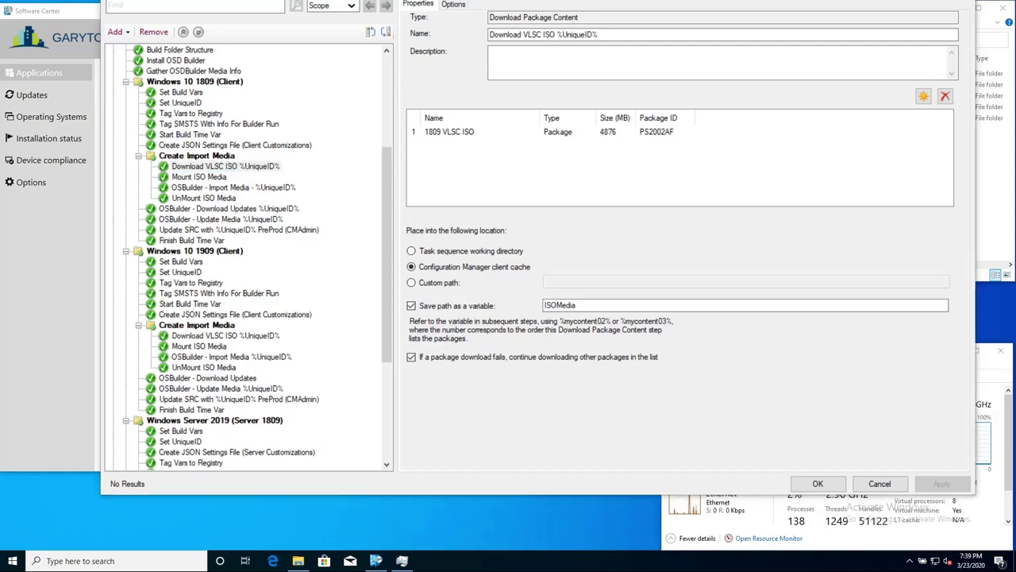
Step: Switch to the Configuration Manager console and look up the 1809 VLSC ISO package in the OSD packages folder
{"action": "scroll", "coordinate": [100, 382], "scroll_direction": "up", "scroll_amount": 2}
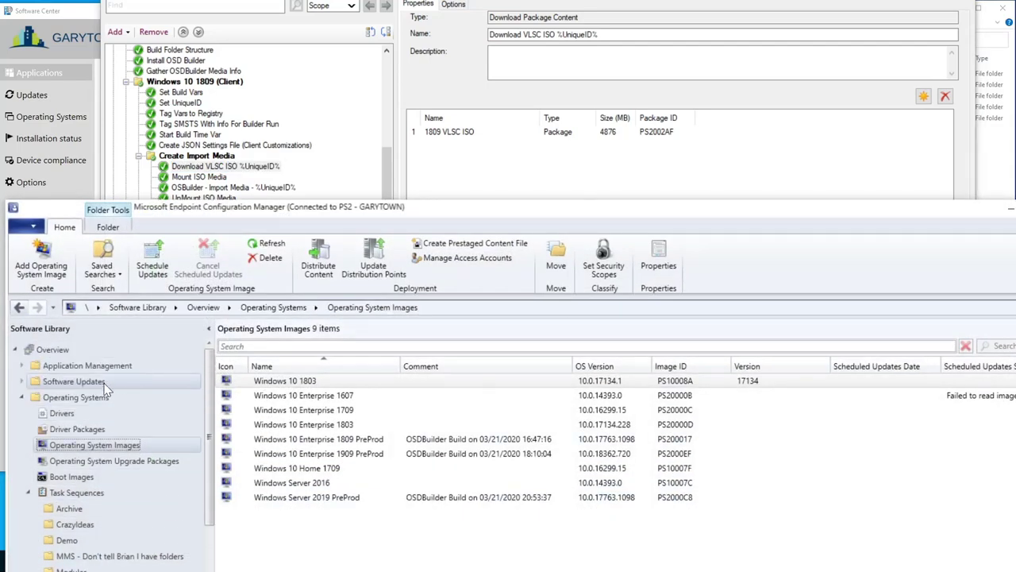
{"action": "left_click", "coordinate": [22, 365]}
{"action": "left_click", "coordinate": [27, 428]}
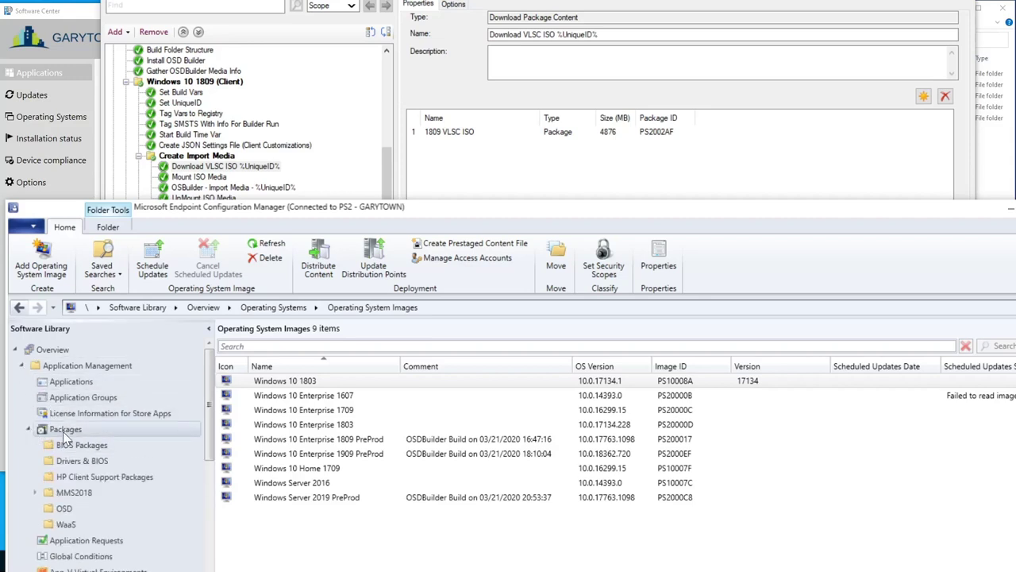
{"action": "left_click", "coordinate": [71, 510]}
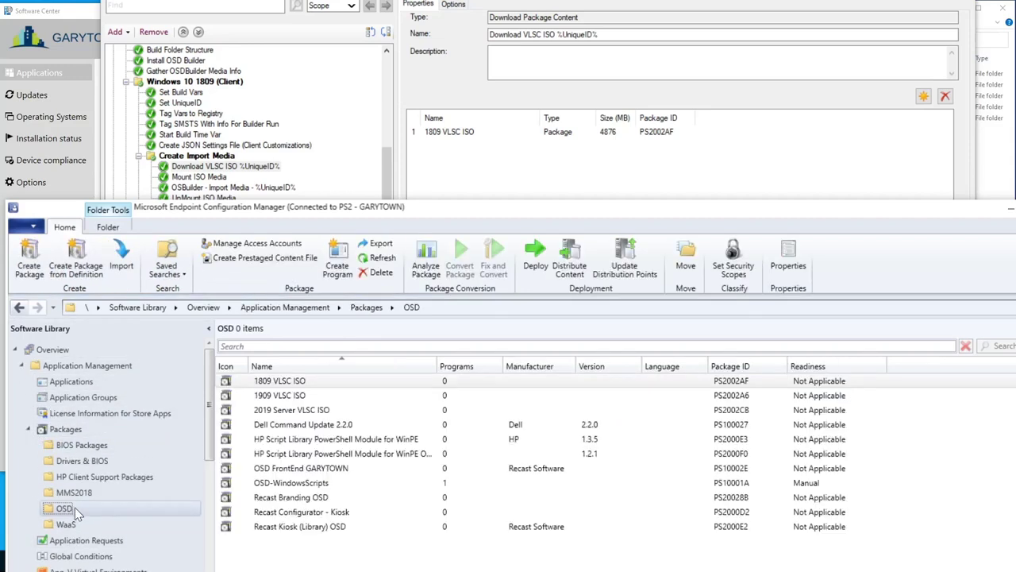
{"action": "left_click", "coordinate": [304, 383]}
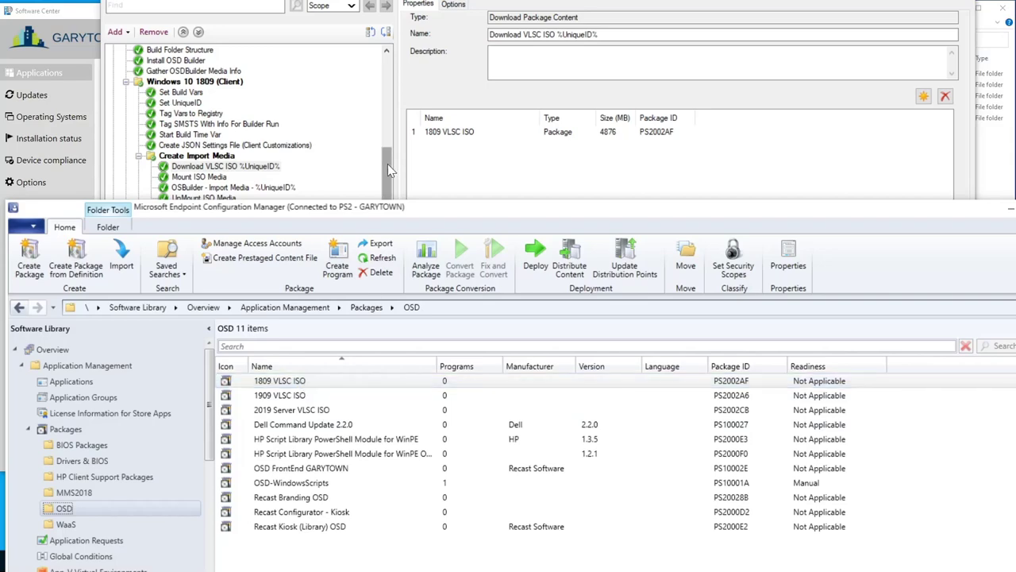
{"action": "double_click", "coordinate": [300, 206]}
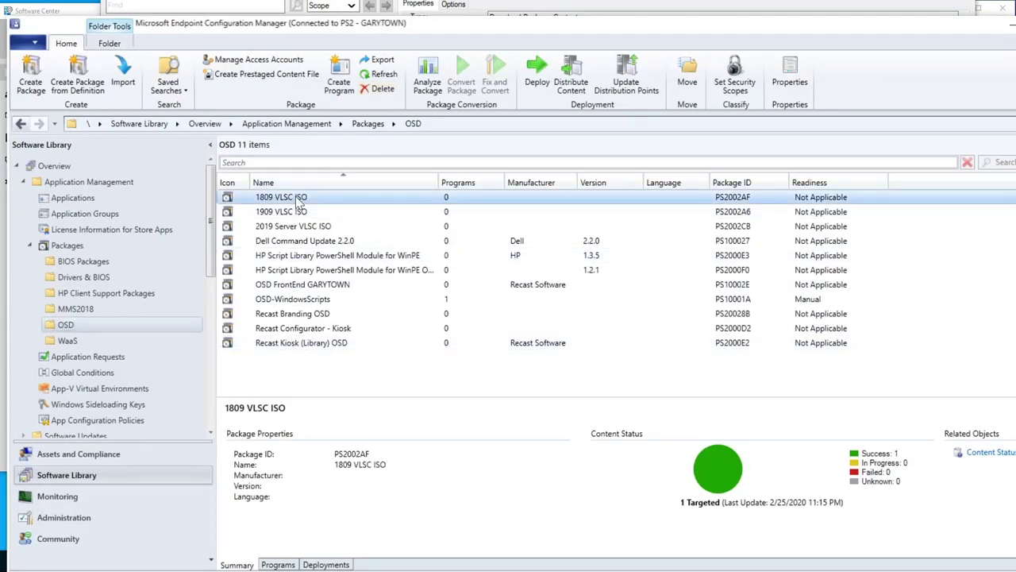
Step: Open the content source folder of the 1809 VLSC ISO package to inspect its ISO file, and return to the task sequence editor
{"action": "right_click", "coordinate": [308, 197]}
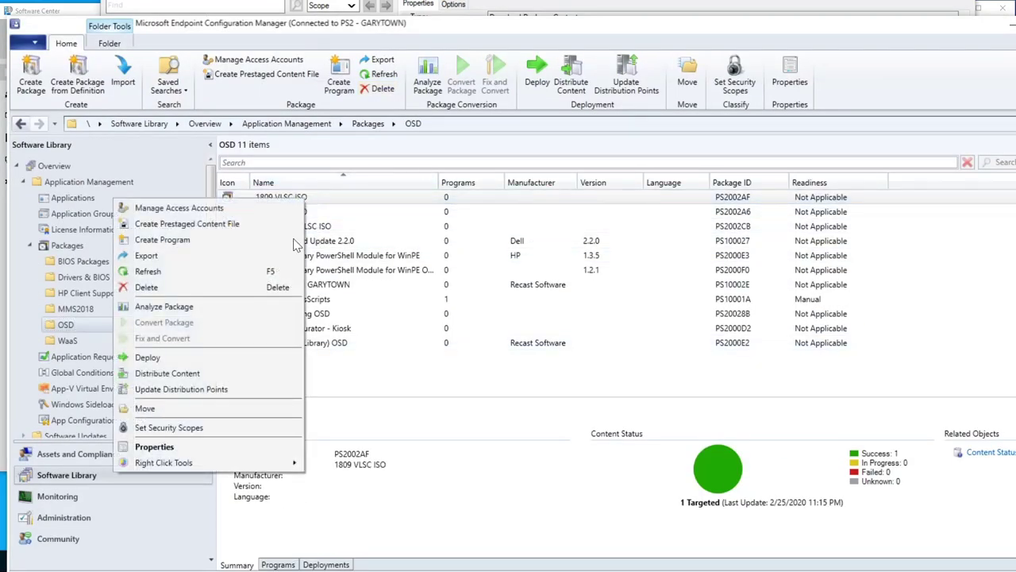
{"action": "mouse_move", "coordinate": [201, 459]}
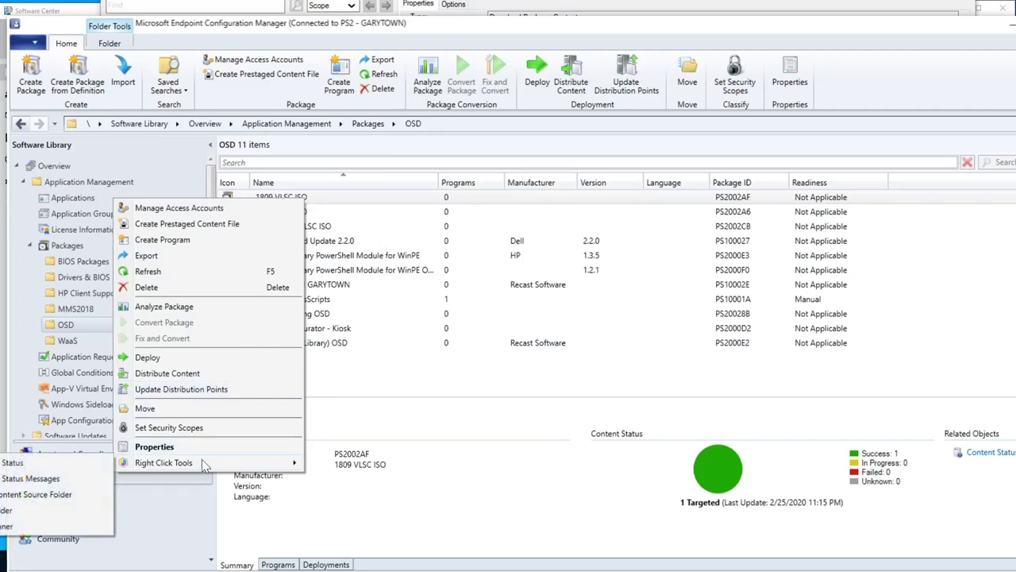
{"action": "left_click", "coordinate": [46, 495]}
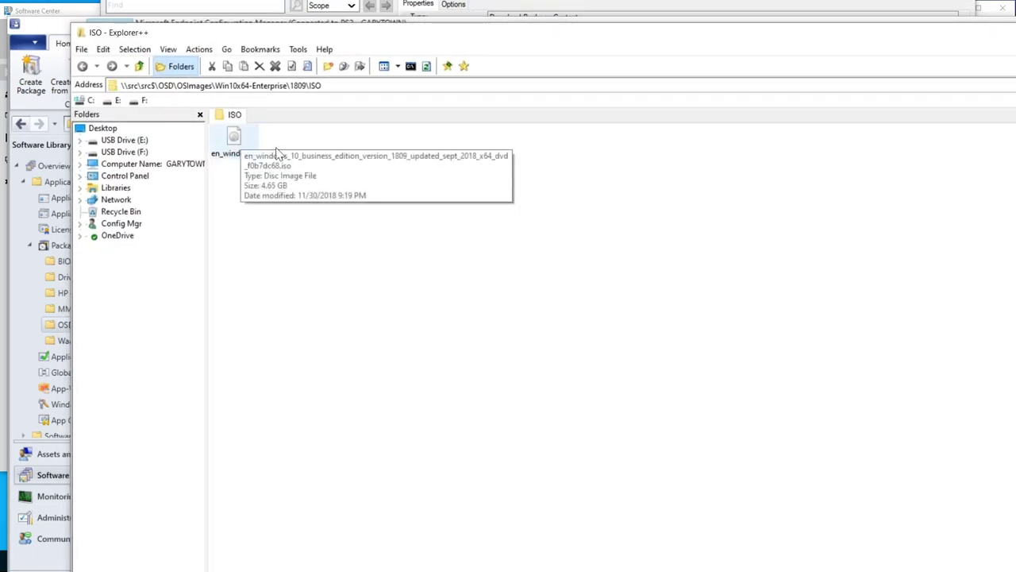
{"action": "mouse_move", "coordinate": [232, 153]}
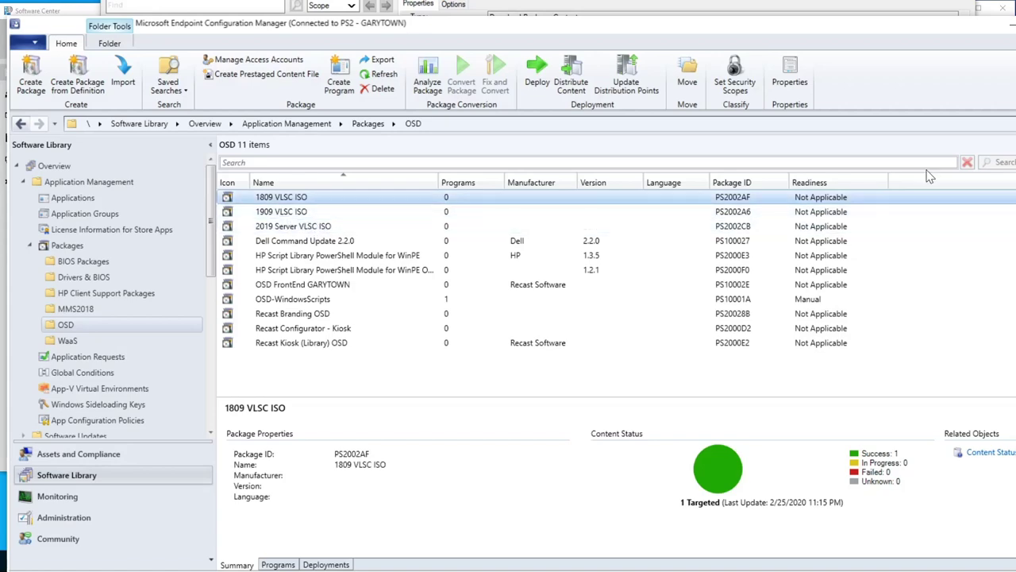
{"action": "left_click", "coordinate": [1006, 24]}
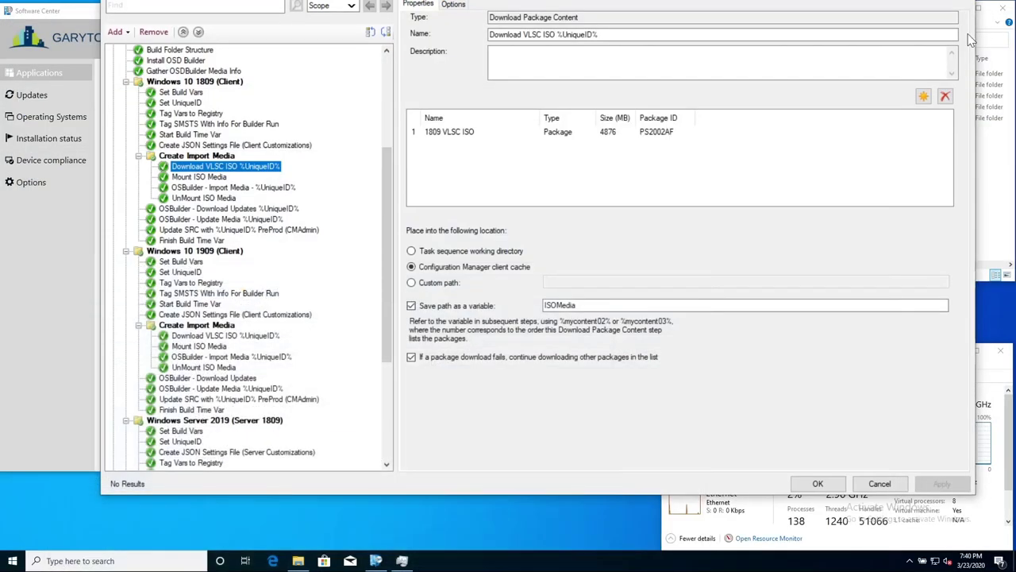
Step: Review the 1809 Mount ISO Media step's PowerShell script, focusing on its Mount-DiskImage line, and leave it unmodified
{"action": "left_click", "coordinate": [194, 177]}
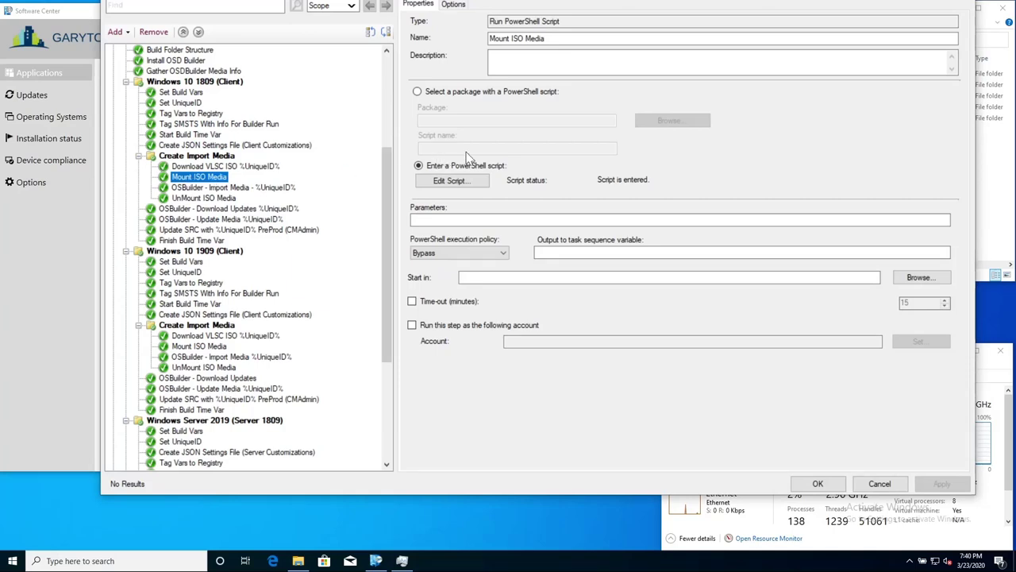
{"action": "left_click", "coordinate": [453, 180]}
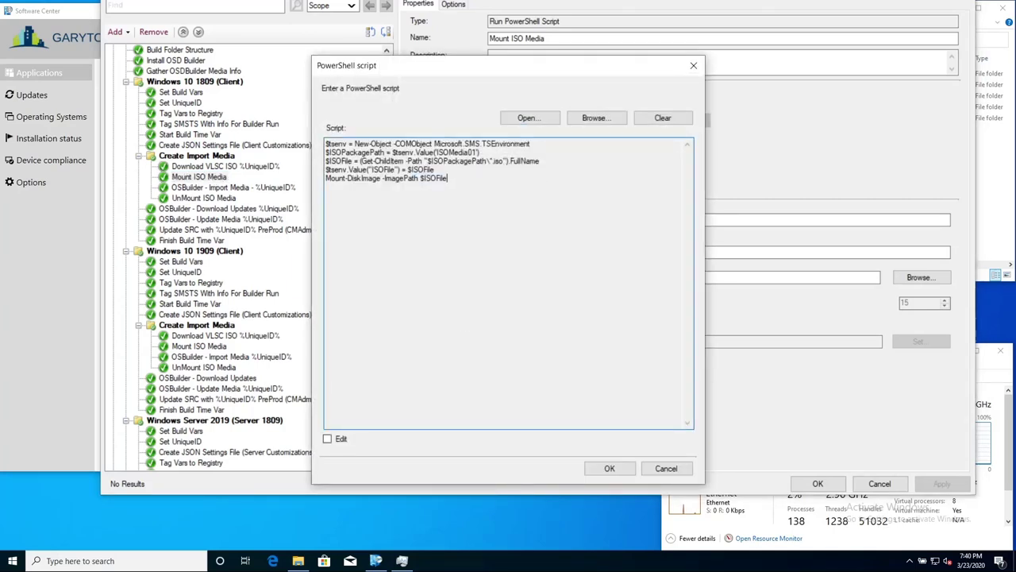
{"action": "left_click_drag", "start_coordinate": [326, 177], "coordinate": [447, 177]}
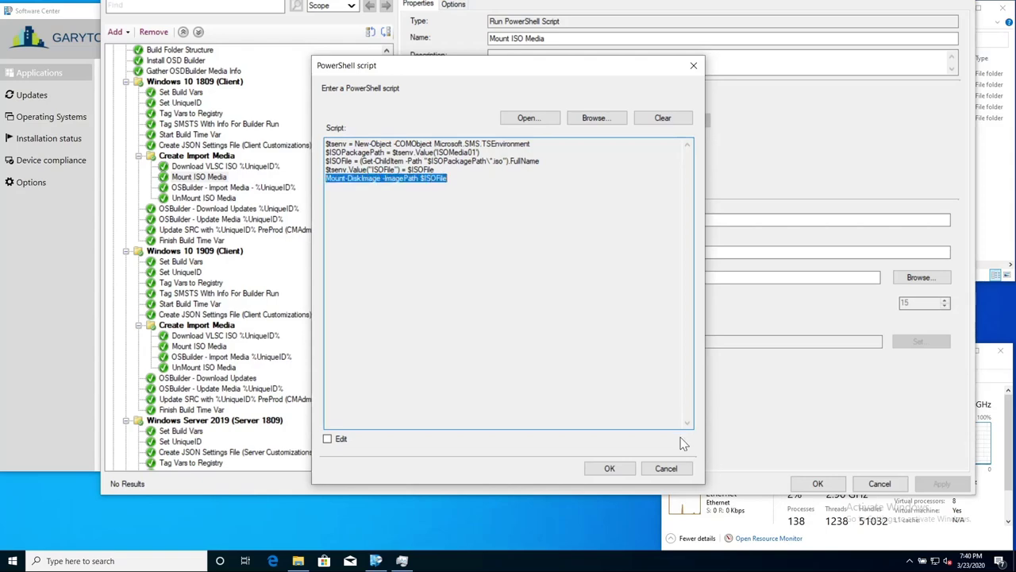
{"action": "left_click", "coordinate": [666, 468]}
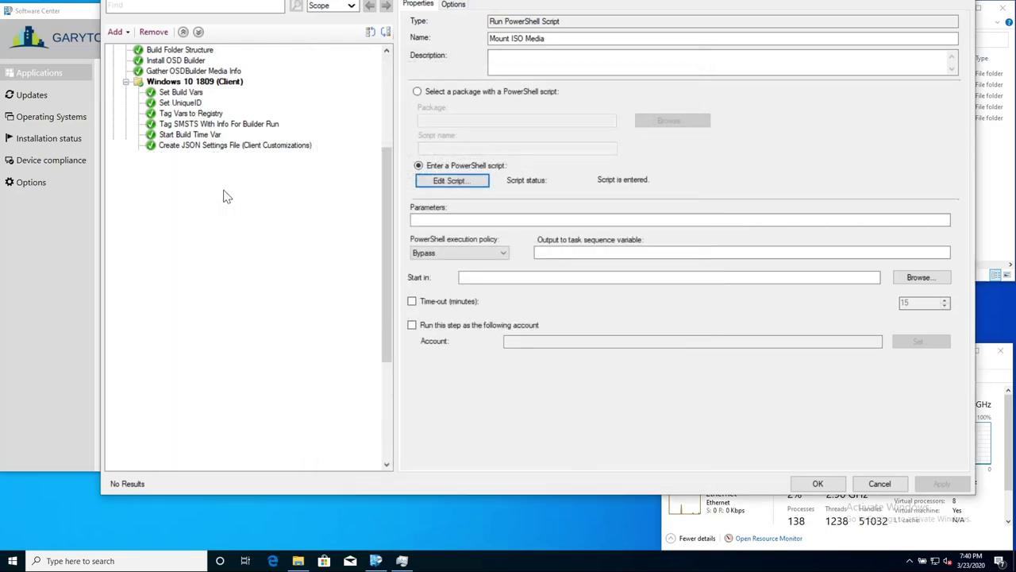
Step: Review the 1809 OSBuilder - Import Media script, including the EditionID and ImageName variables and the full Import-OSMedia command line
{"action": "left_click", "coordinate": [225, 190]}
{"action": "left_click", "coordinate": [451, 181]}
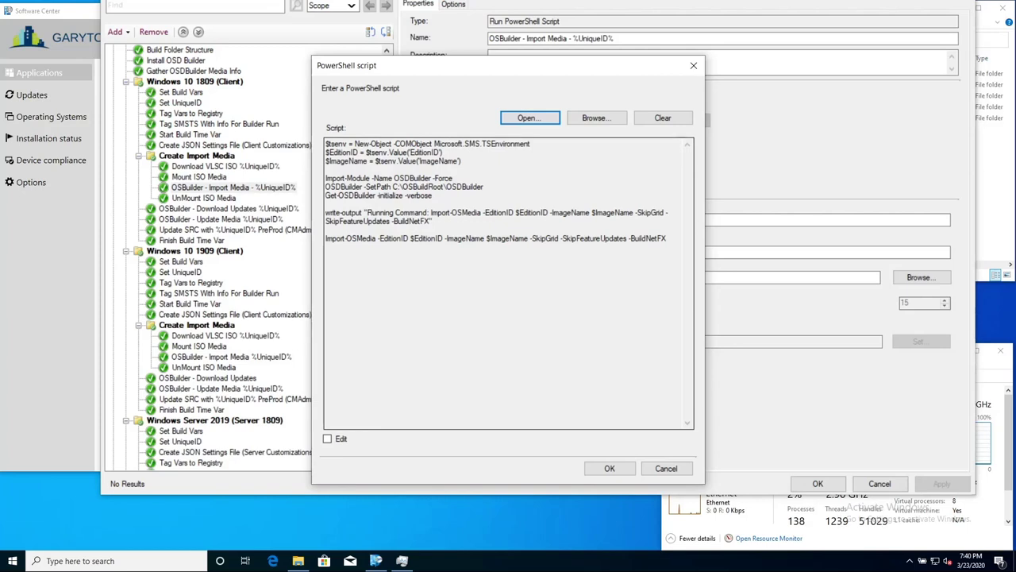
{"action": "double_click", "coordinate": [534, 212]}
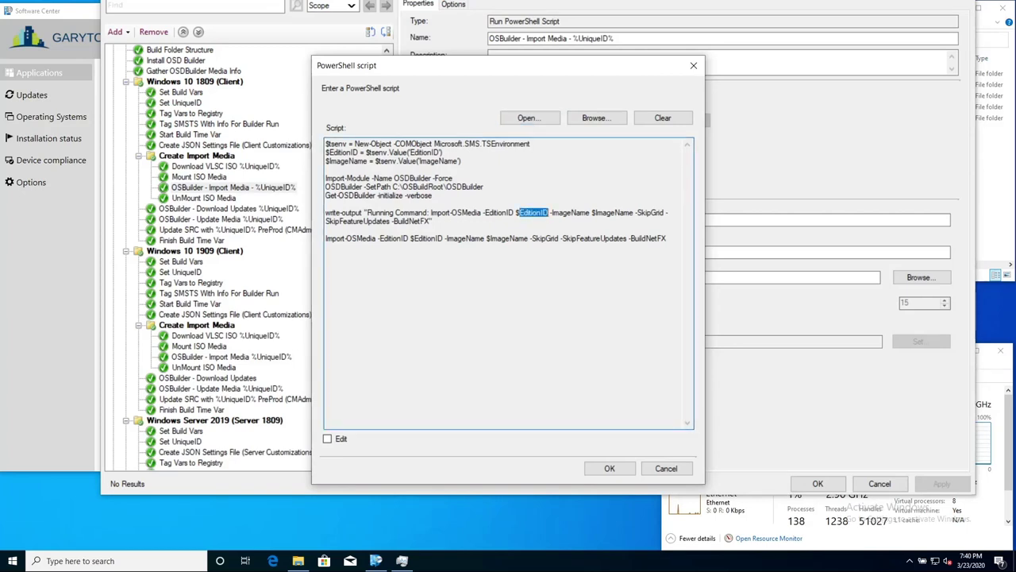
{"action": "left_click_drag", "start_coordinate": [597, 213], "coordinate": [636, 213]}
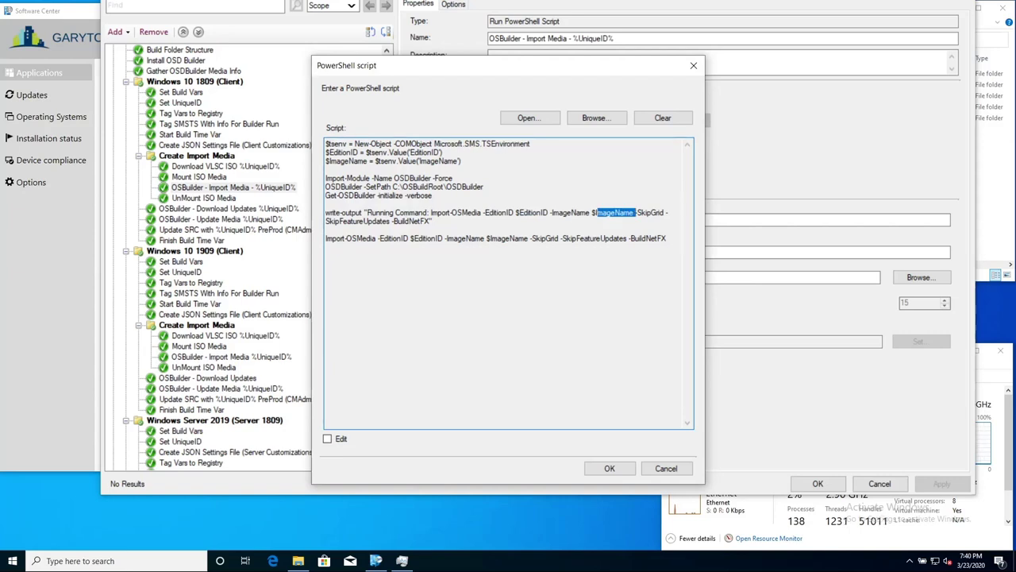
{"action": "left_click_drag", "start_coordinate": [666, 238], "coordinate": [325, 238]}
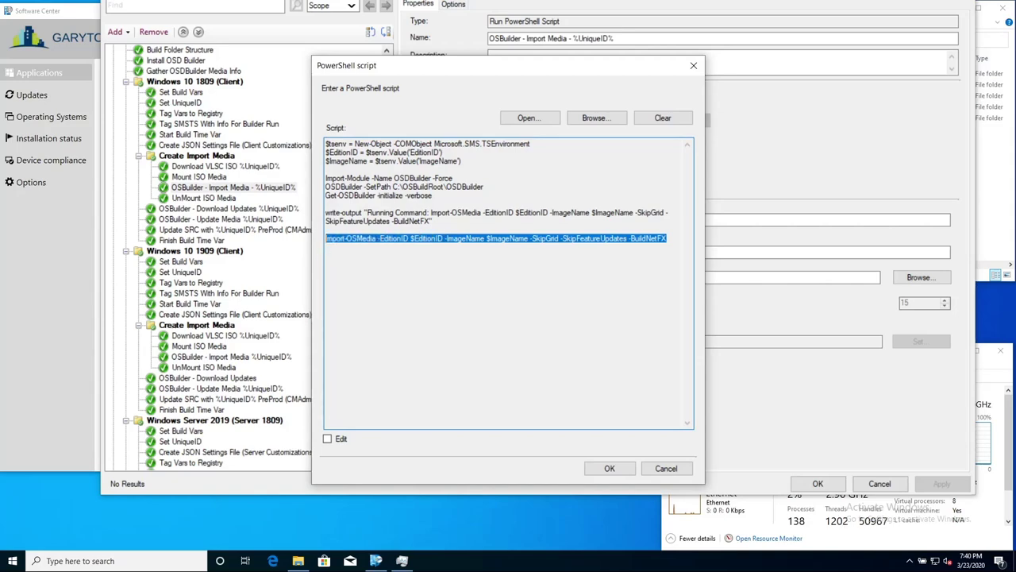
{"action": "left_click", "coordinate": [686, 470]}
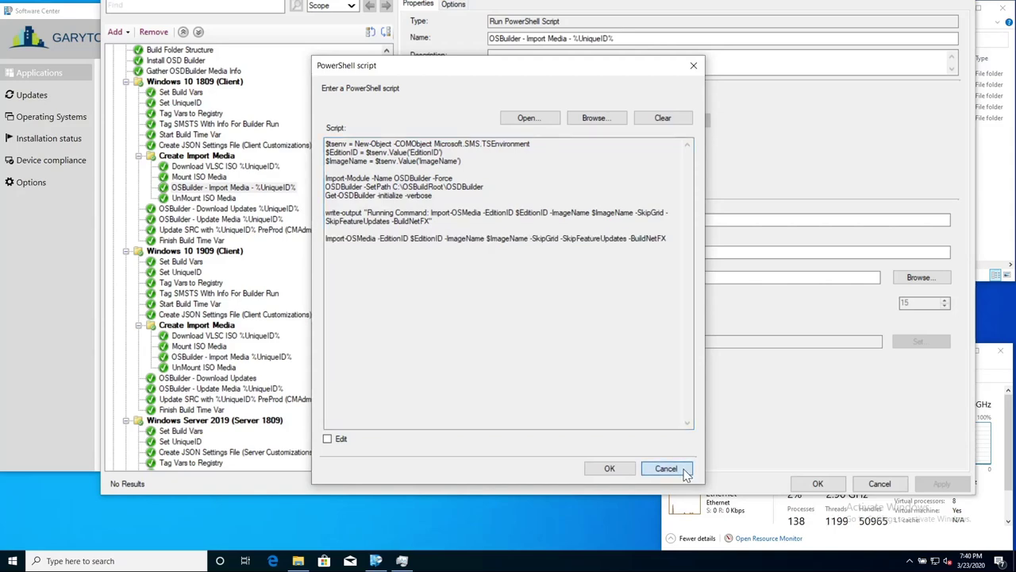
Step: Check the PowerShell script of the 1809 UnMount ISO Media step
{"action": "left_click", "coordinate": [209, 200]}
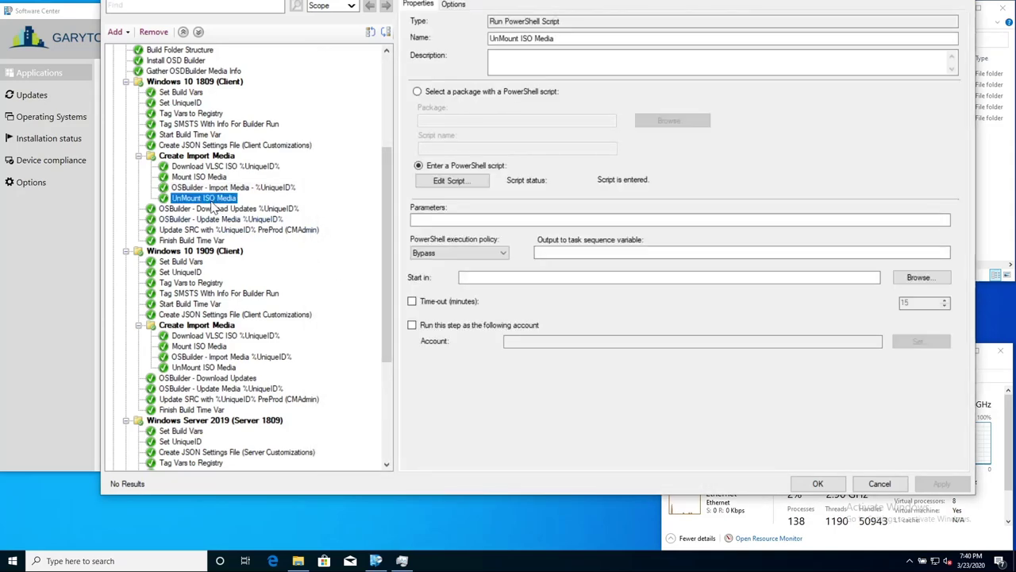
{"action": "left_click", "coordinate": [451, 181]}
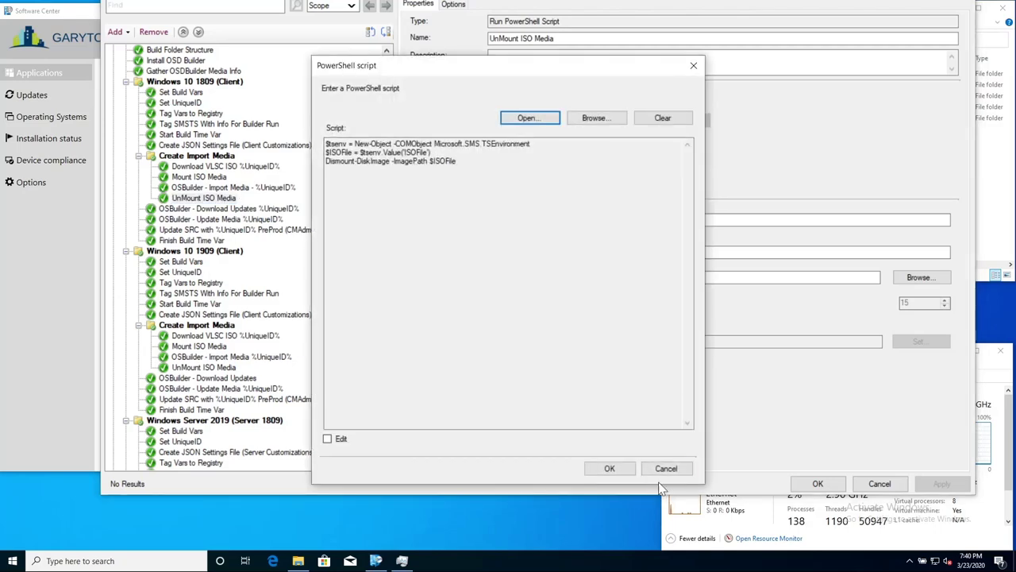
{"action": "left_click", "coordinate": [667, 469]}
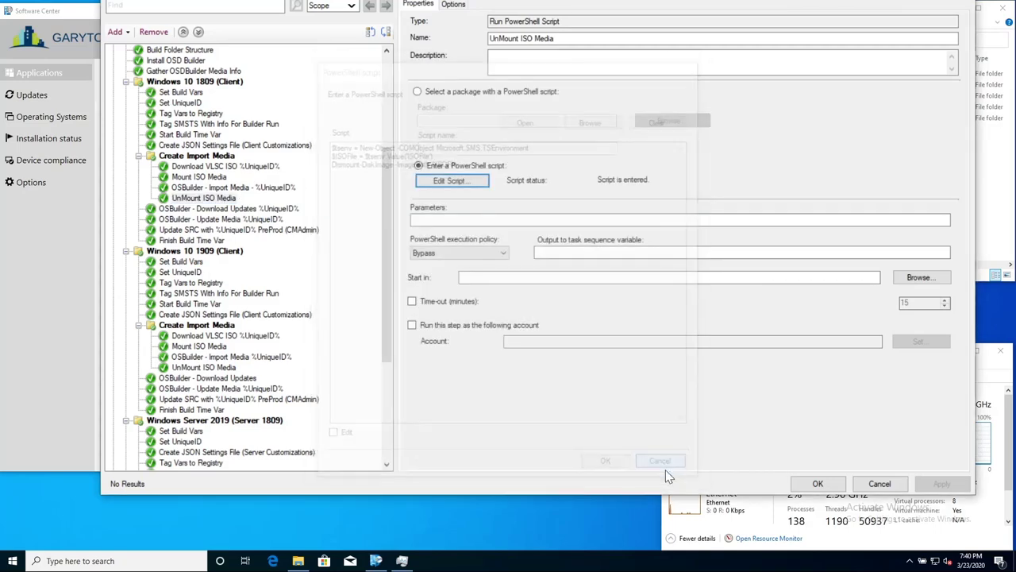
Step: Review all the commands in the script of the 1809 OSBuilder - Download Updates %UniqueID% step
{"action": "left_click", "coordinate": [212, 211]}
{"action": "left_click", "coordinate": [446, 181]}
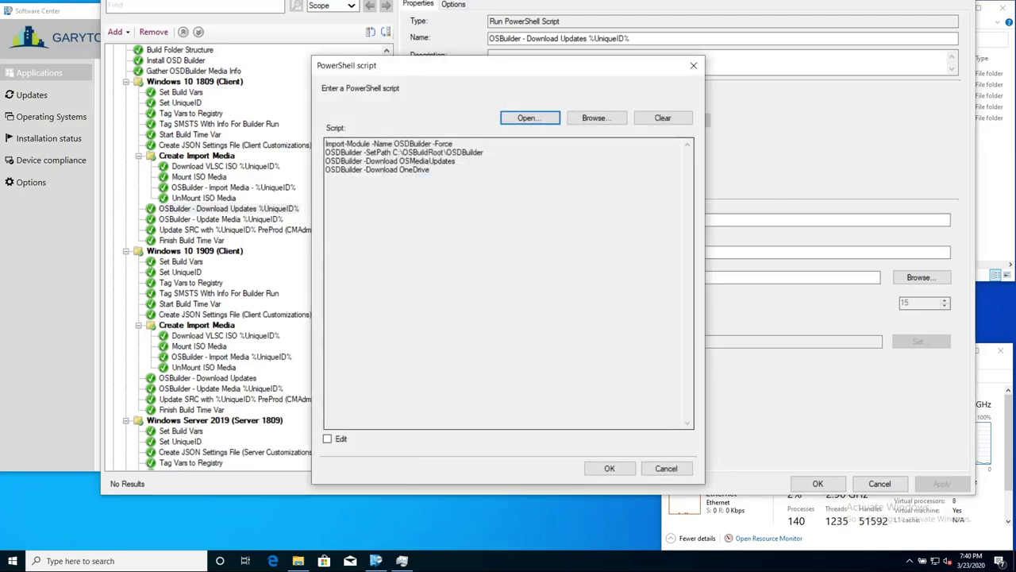
{"action": "left_click_drag", "start_coordinate": [430, 170], "coordinate": [325, 144]}
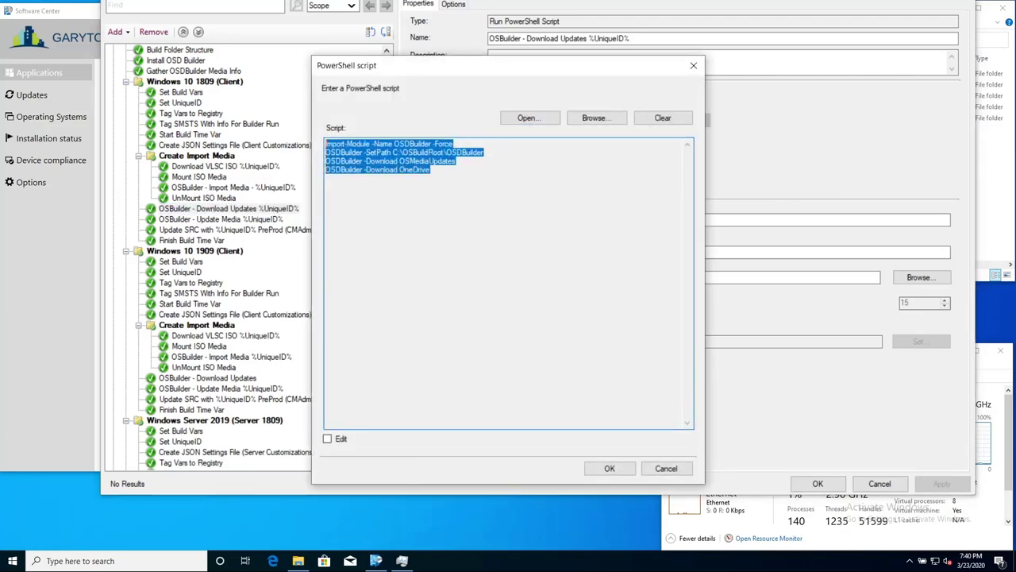
{"action": "left_click", "coordinate": [665, 469]}
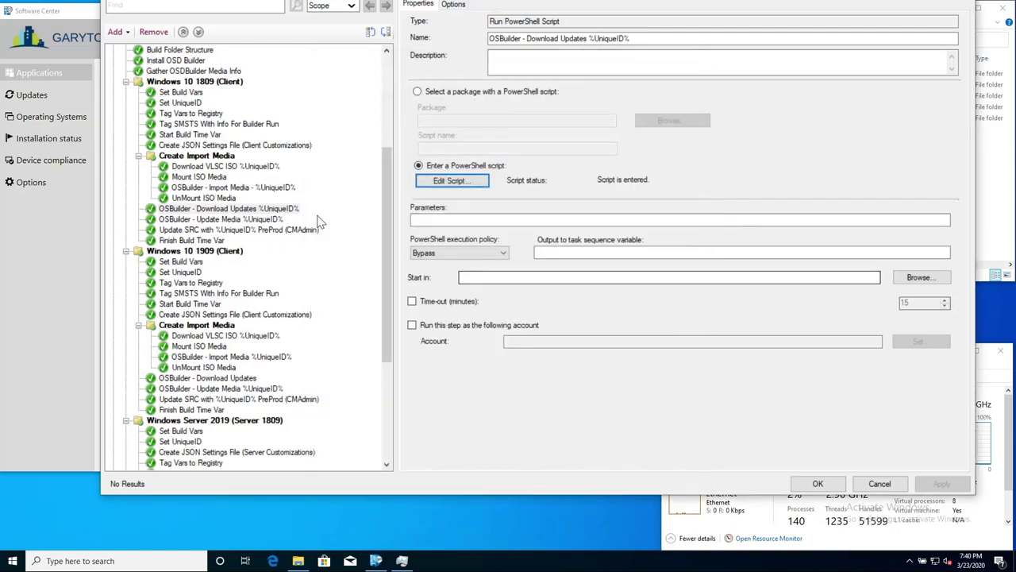
Step: Review the 1809 OSBuilder - Update Media %UniqueID% script, focusing on the Update-OSMedia parameters and the ADK DISM path and module import lines
{"action": "left_click", "coordinate": [230, 220]}
{"action": "left_click", "coordinate": [452, 181]}
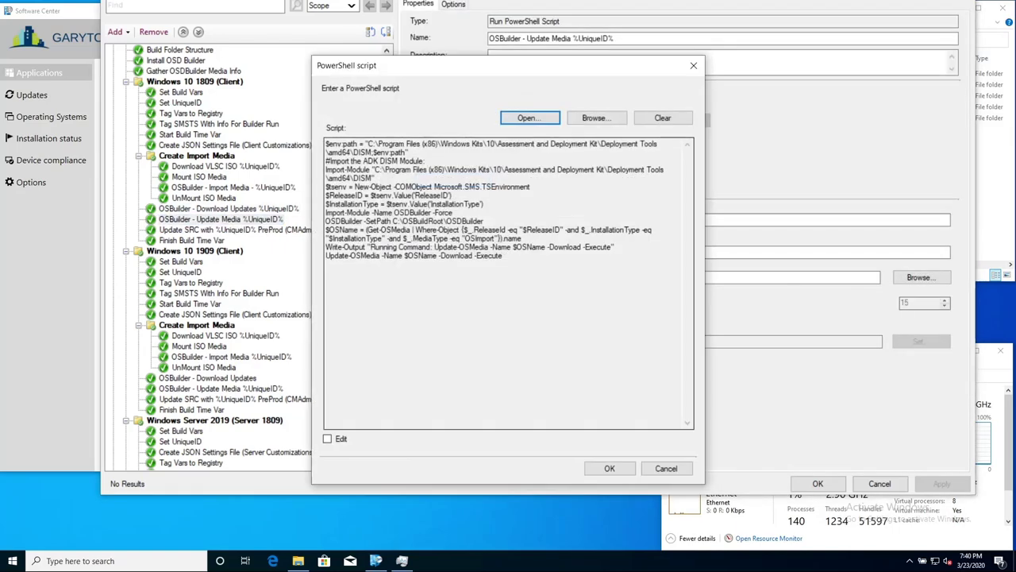
{"action": "left_click", "coordinate": [502, 255]}
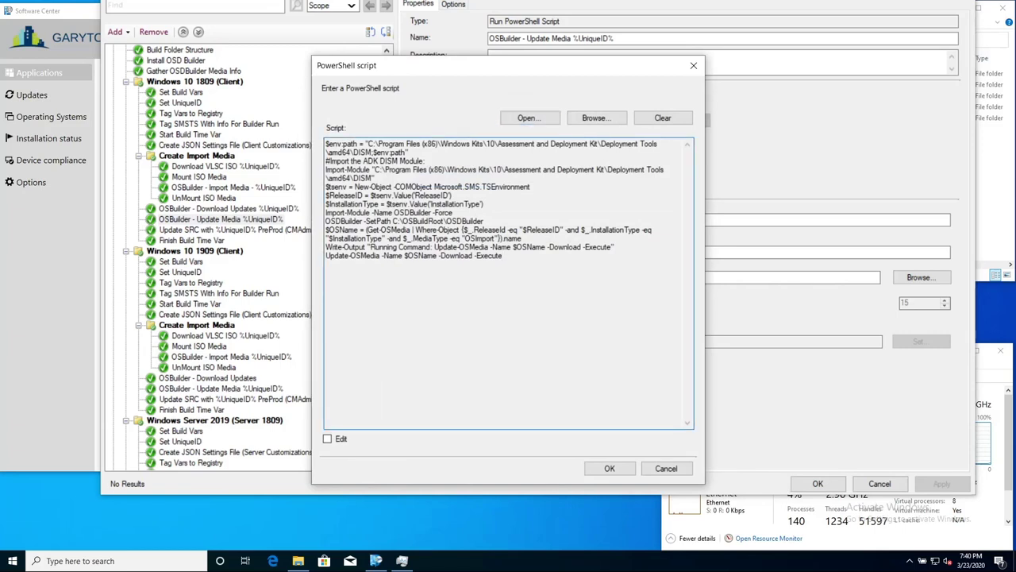
{"action": "left_click_drag", "start_coordinate": [503, 255], "coordinate": [450, 256]}
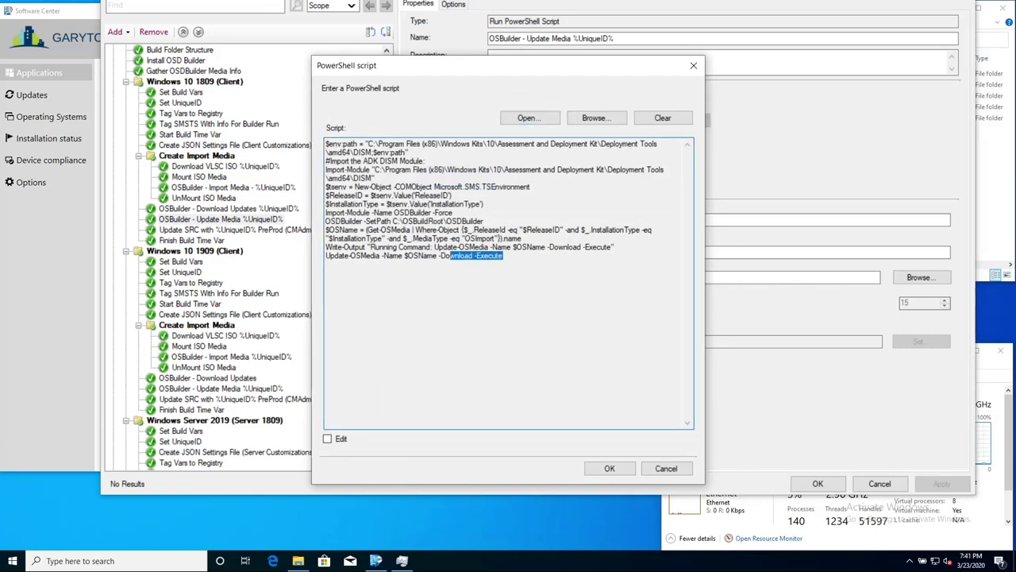
{"action": "left_click_drag", "start_coordinate": [326, 144], "coordinate": [373, 178]}
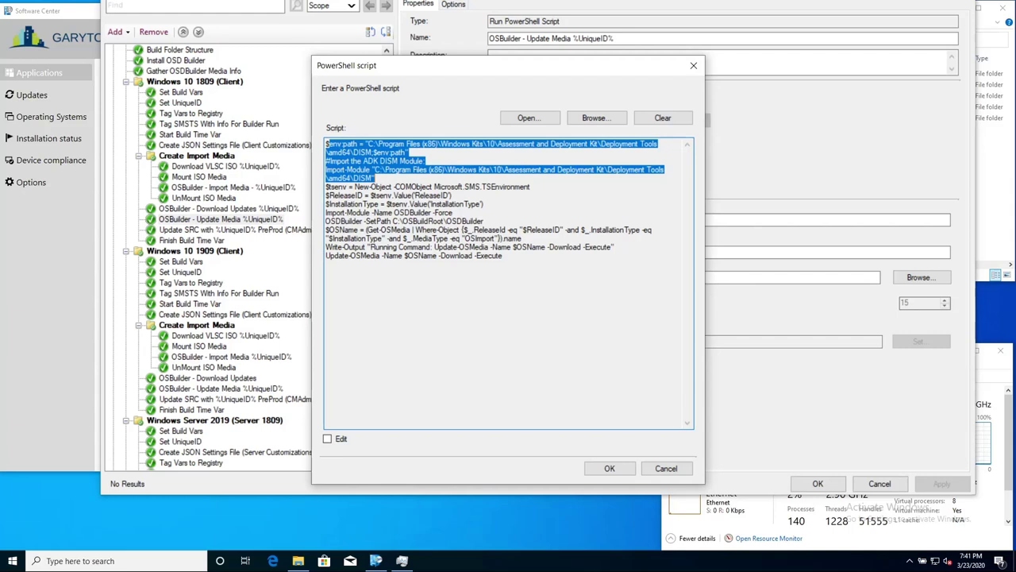
{"action": "left_click", "coordinate": [327, 144]}
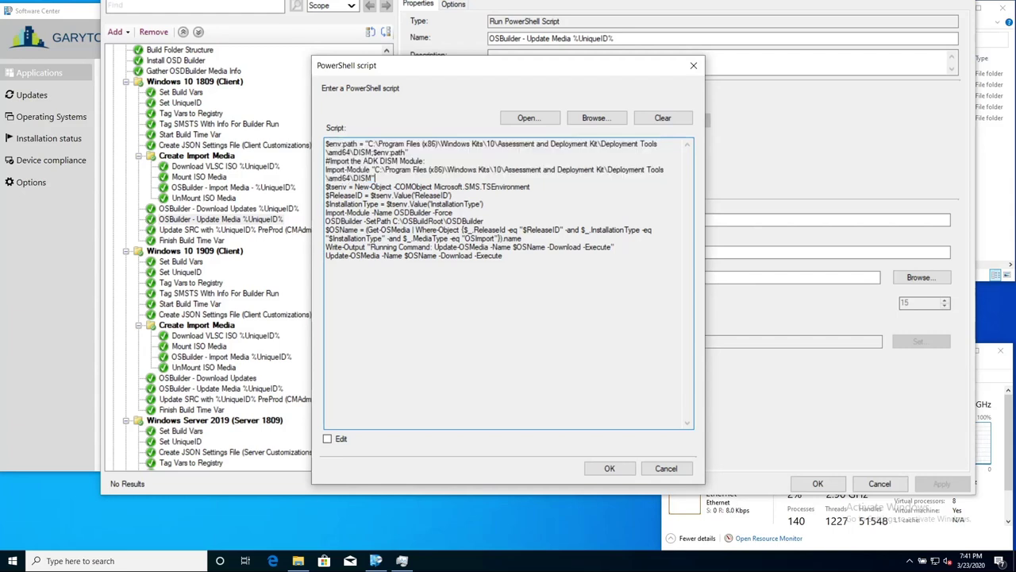
{"action": "left_click_drag", "start_coordinate": [376, 178], "coordinate": [309, 148]}
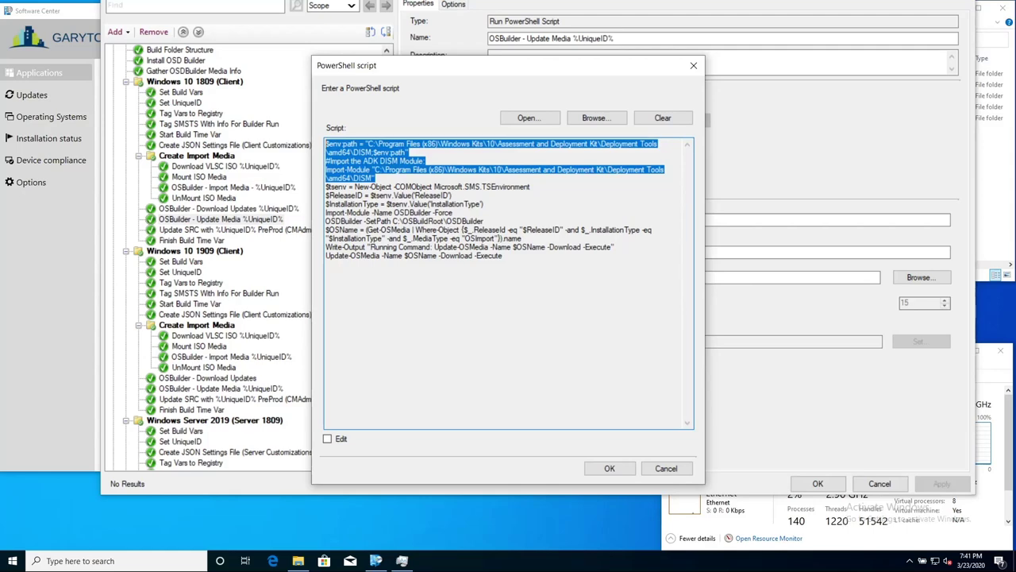
{"action": "left_click", "coordinate": [666, 468]}
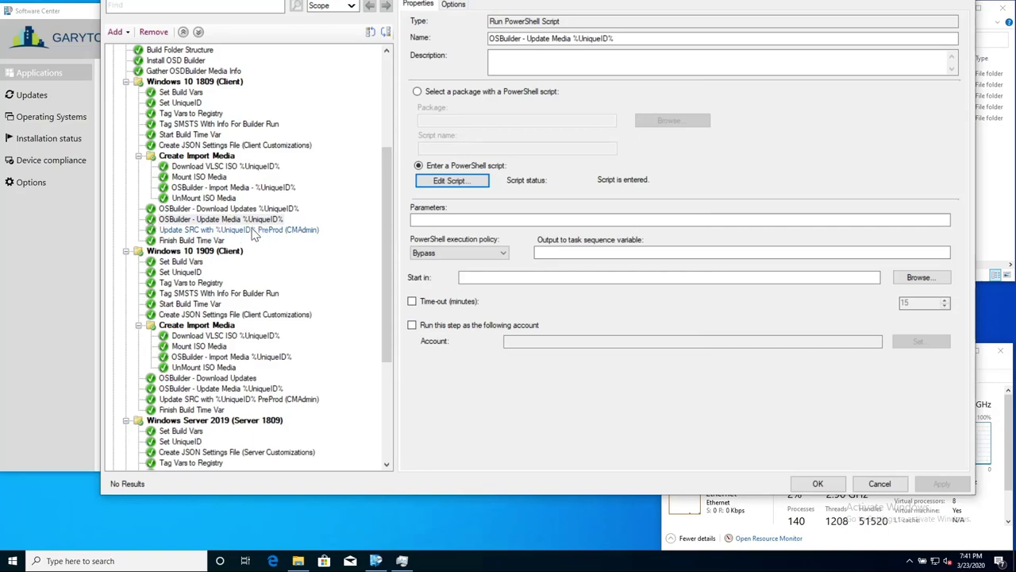
Step: Glance at the script of the 1809 Update SRC with %UniqueID% PreProd step and check which account the step runs as
{"action": "left_click", "coordinate": [252, 230]}
{"action": "left_click", "coordinate": [449, 181]}
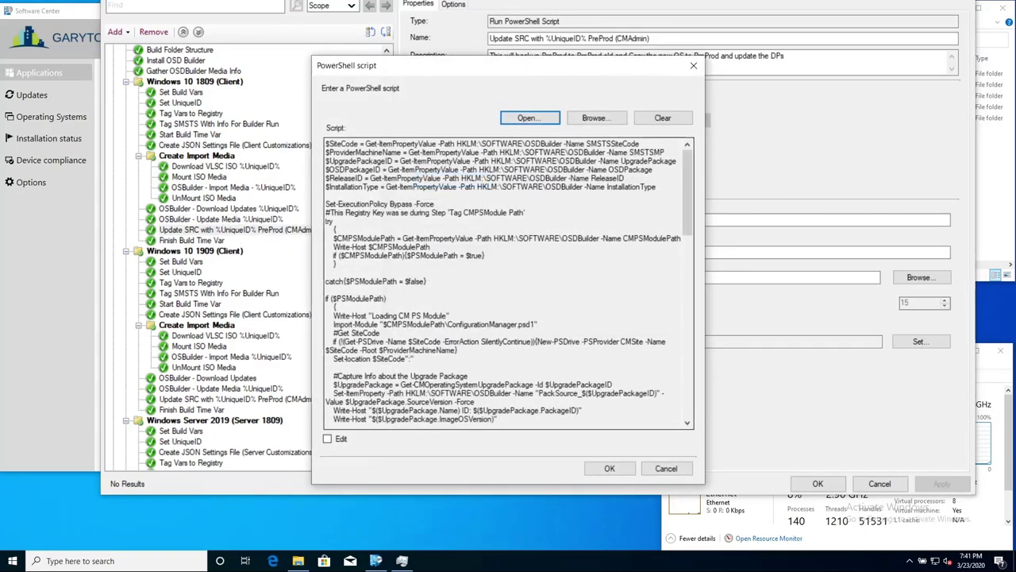
{"action": "left_click", "coordinate": [666, 468]}
{"action": "double_click", "coordinate": [554, 343]}
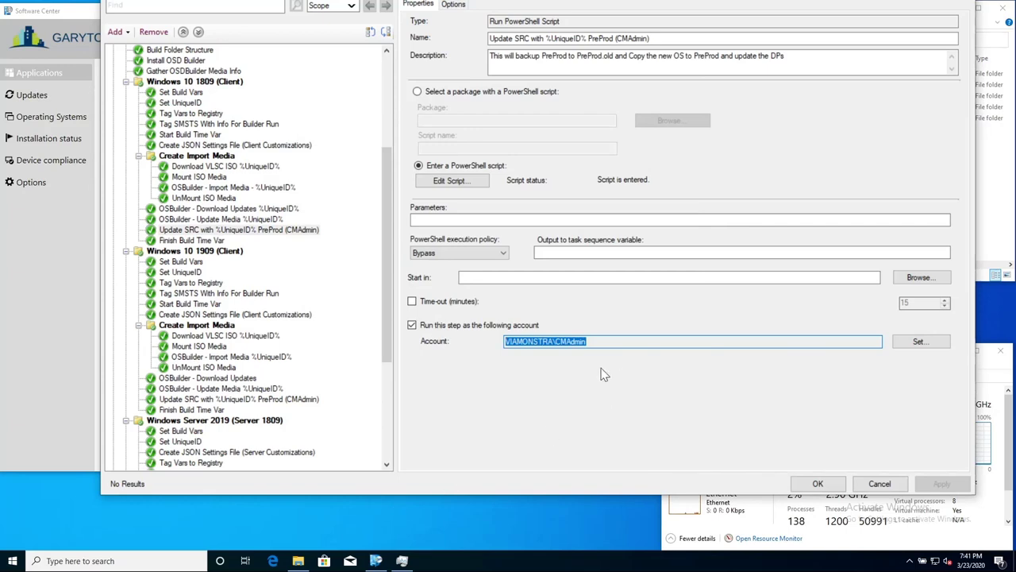
{"action": "key", "text": "End"}
{"action": "key", "text": "ctrl+shift+Left"}
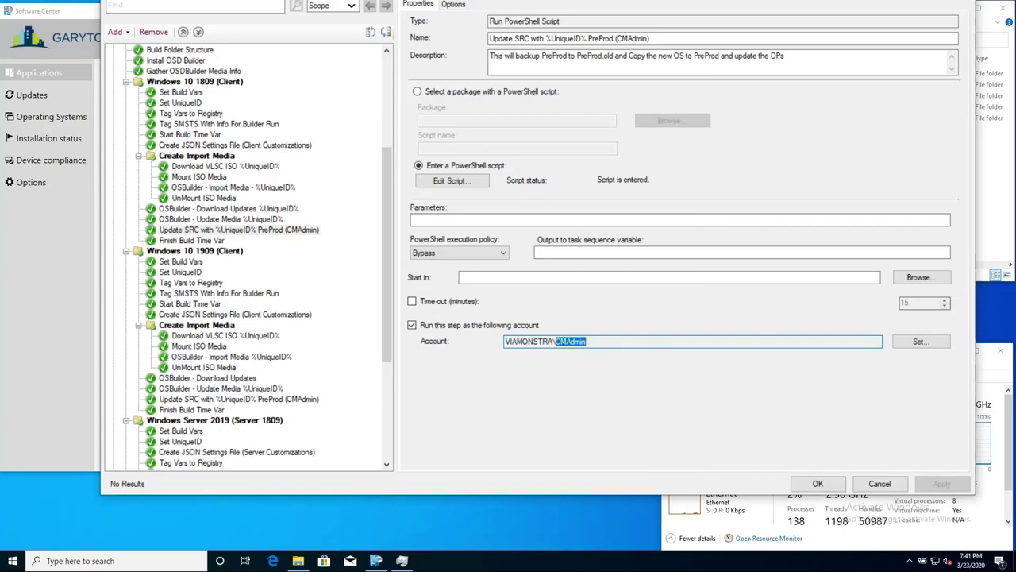
Step: Read the Update SRC with %UniqueID% PreProd script through to its end, including the PackSource registry value for the upgrade package
{"action": "left_click", "coordinate": [449, 181]}
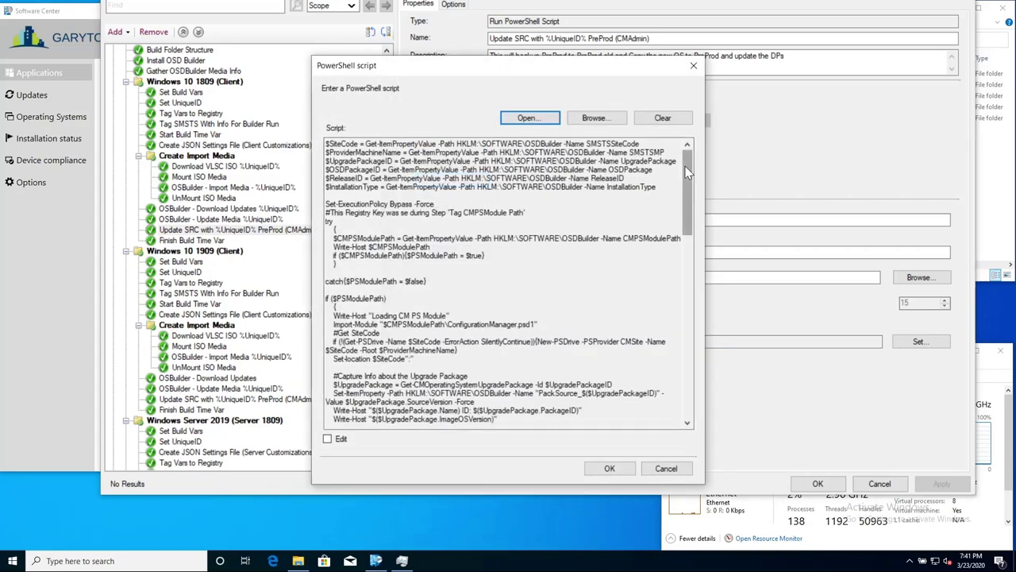
{"action": "scroll", "coordinate": [687, 173], "scroll_direction": "down", "scroll_amount": 3}
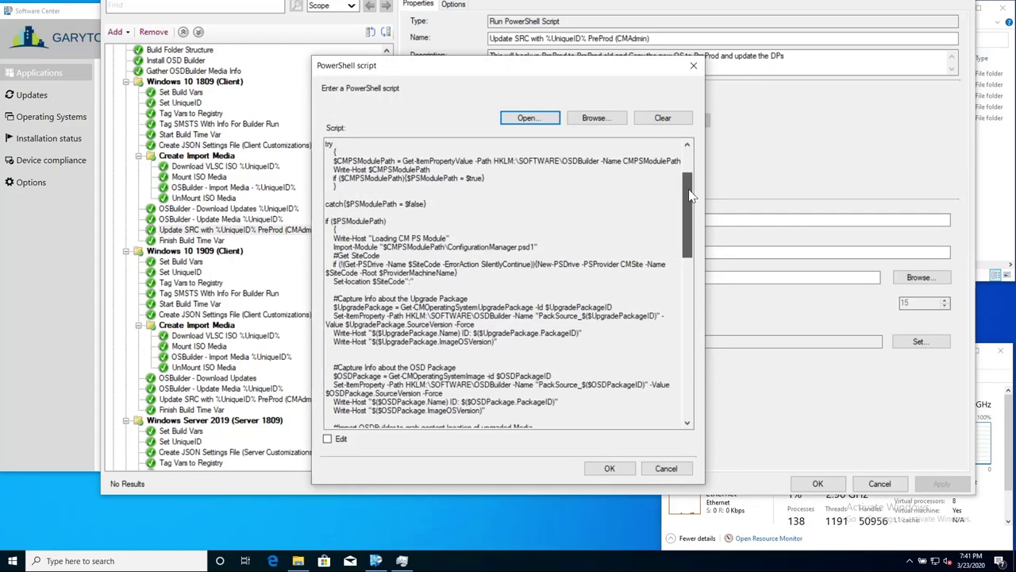
{"action": "scroll", "coordinate": [688, 222], "scroll_direction": "down", "scroll_amount": 2}
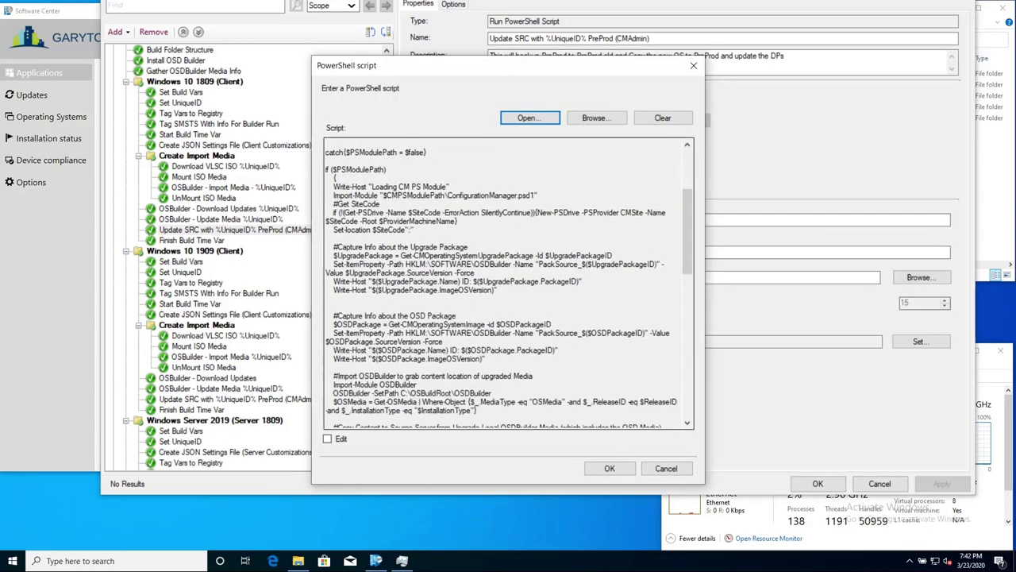
{"action": "scroll", "coordinate": [683, 225], "scroll_direction": "down", "scroll_amount": 1}
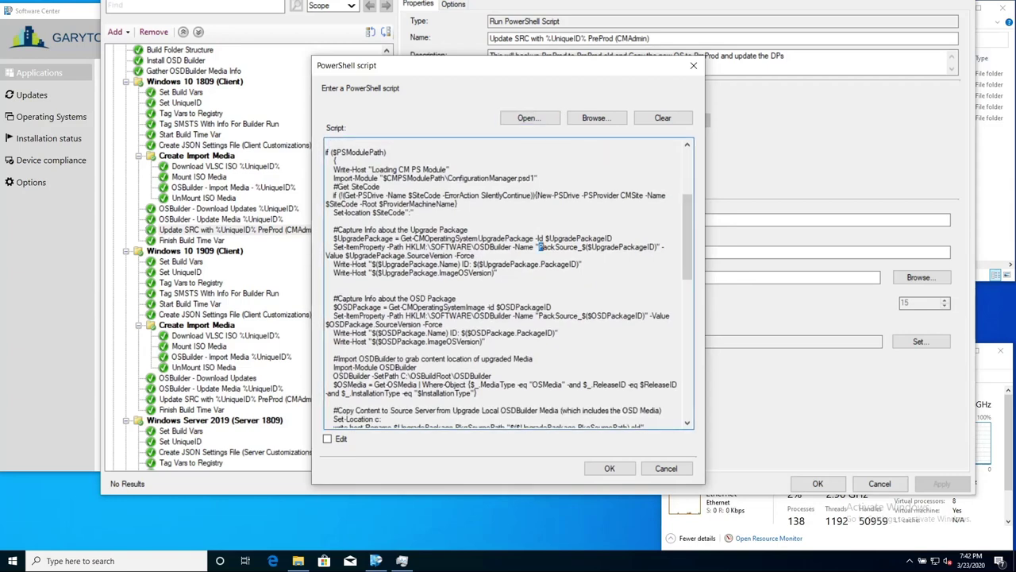
{"action": "left_click_drag", "start_coordinate": [540, 246], "coordinate": [642, 247]}
{"action": "scroll", "coordinate": [509, 284], "scroll_direction": "down", "scroll_amount": 1}
{"action": "scroll", "coordinate": [533, 151], "scroll_direction": "down", "scroll_amount": 7}
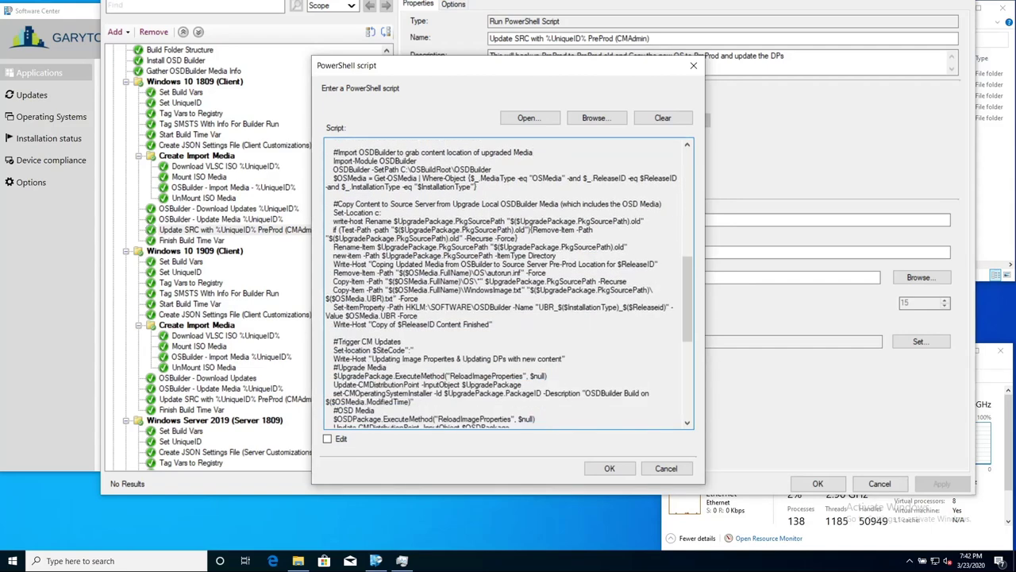
{"action": "left_click_drag", "start_coordinate": [693, 284], "coordinate": [696, 346]}
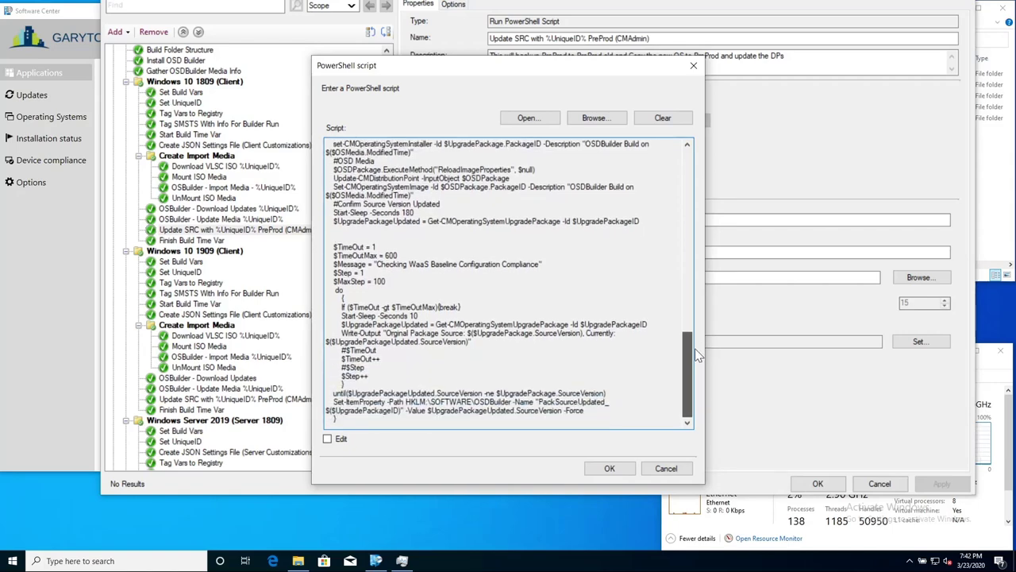
{"action": "left_click", "coordinate": [665, 469]}
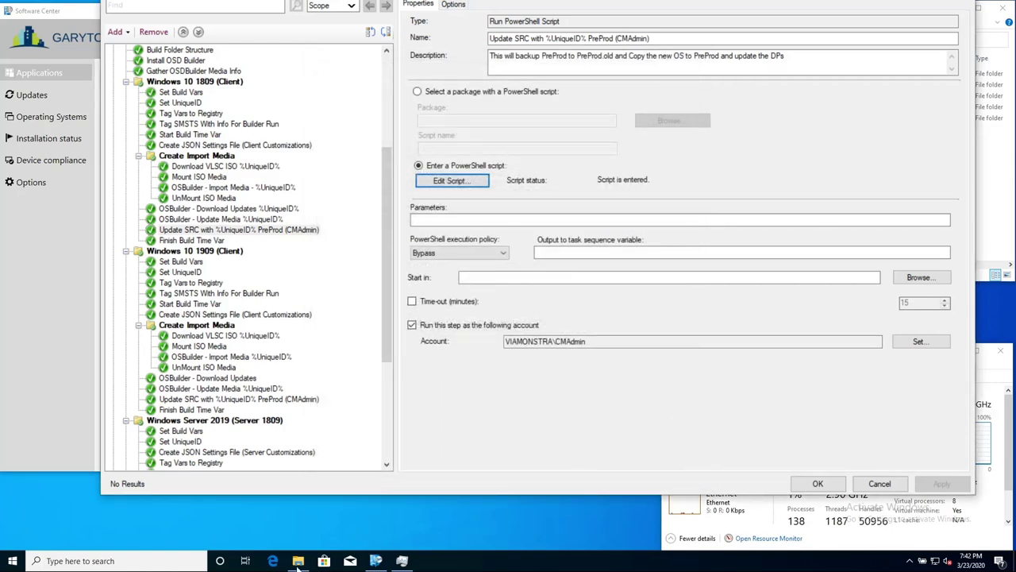
Step: Switch to the Configuration Manager console and view the full build comment of the Windows 10 Enterprise 1809 PreProd upgrade package
{"action": "left_click", "coordinate": [248, 556]}
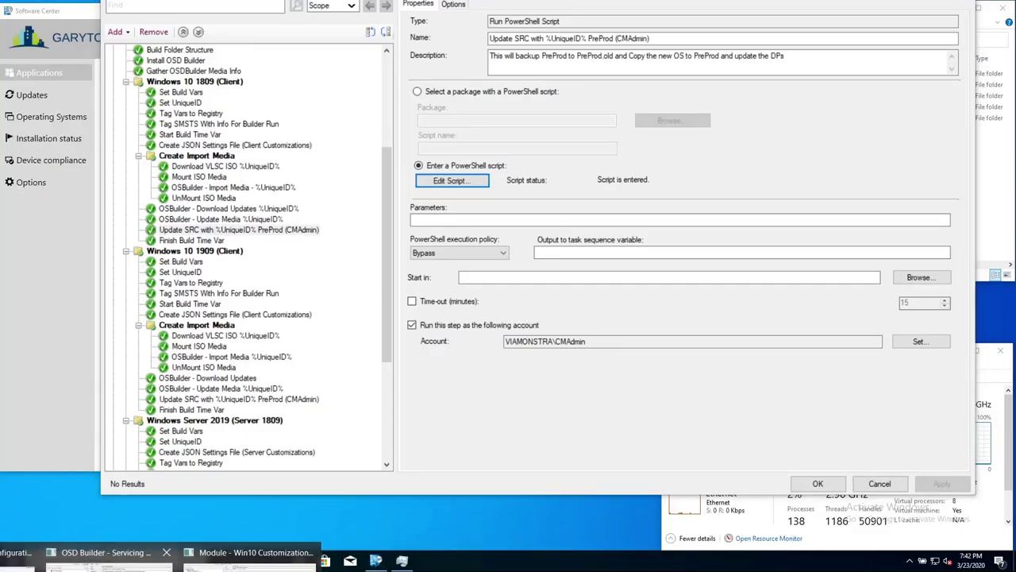
{"action": "left_click", "coordinate": [16, 556]}
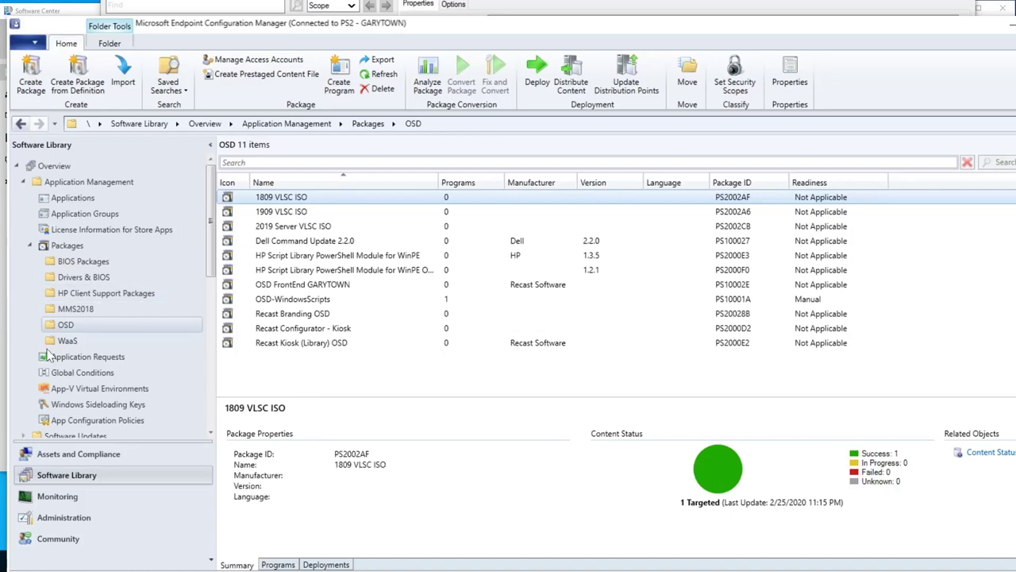
{"action": "scroll", "coordinate": [92, 333], "scroll_direction": "down", "scroll_amount": 2}
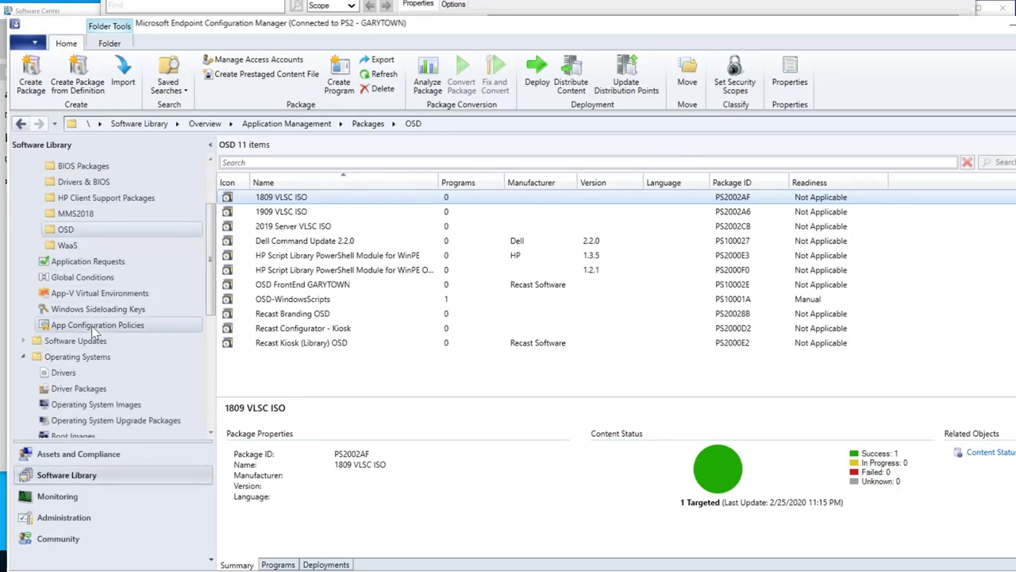
{"action": "scroll", "coordinate": [92, 325], "scroll_direction": "down", "scroll_amount": 2}
{"action": "left_click", "coordinate": [98, 325]}
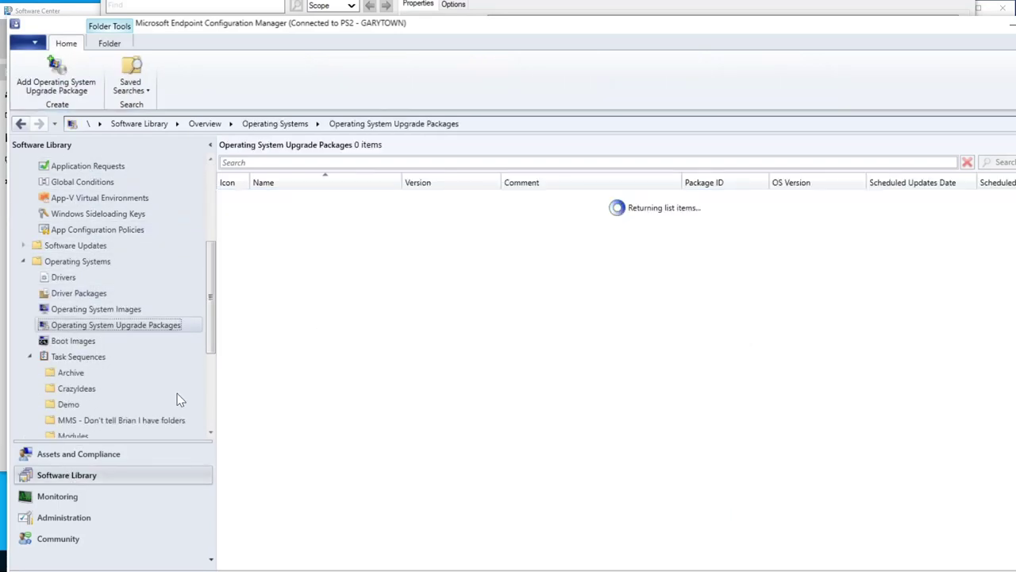
{"action": "left_click", "coordinate": [551, 226]}
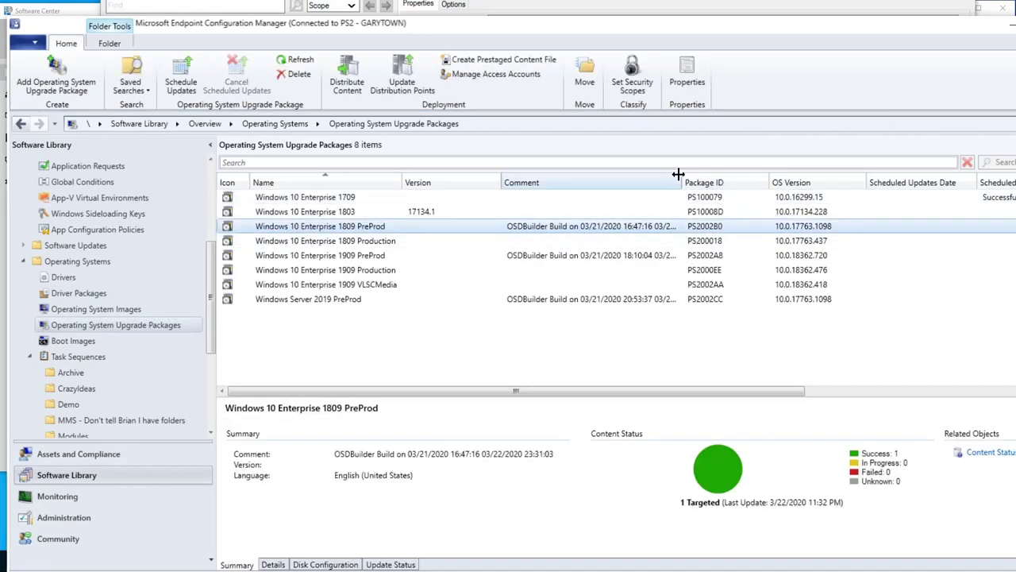
{"action": "left_click_drag", "start_coordinate": [678, 174], "coordinate": [768, 173]}
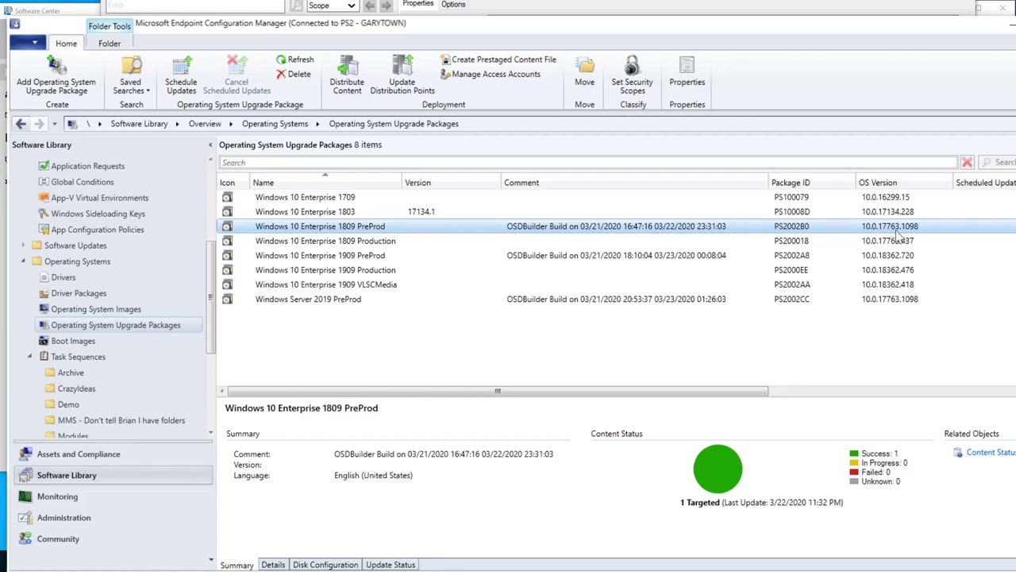
Step: Review the general and edition properties of the Windows 10 Enterprise 1809 PreProd upgrade package without changing them
{"action": "right_click", "coordinate": [520, 228]}
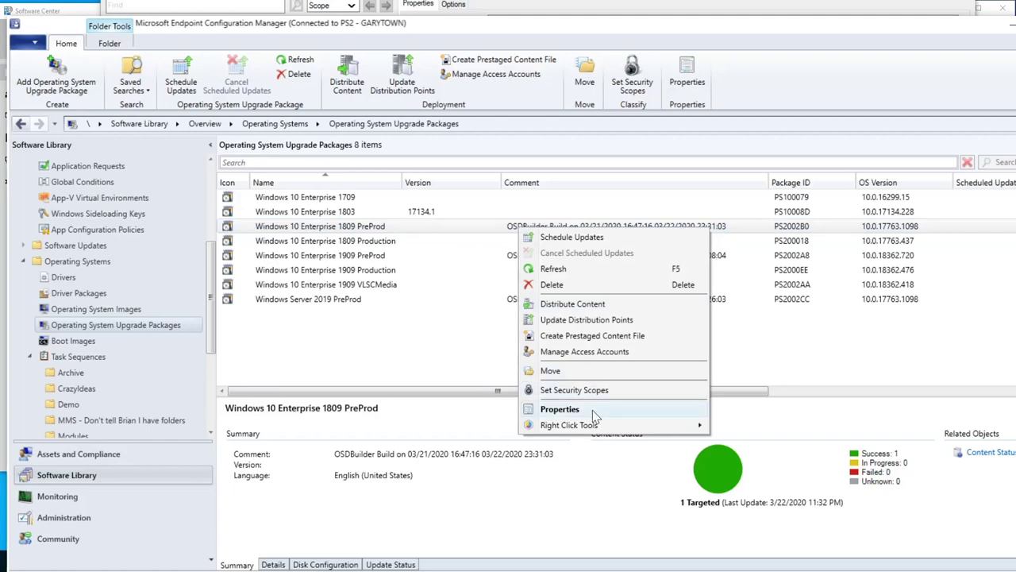
{"action": "left_click", "coordinate": [592, 410]}
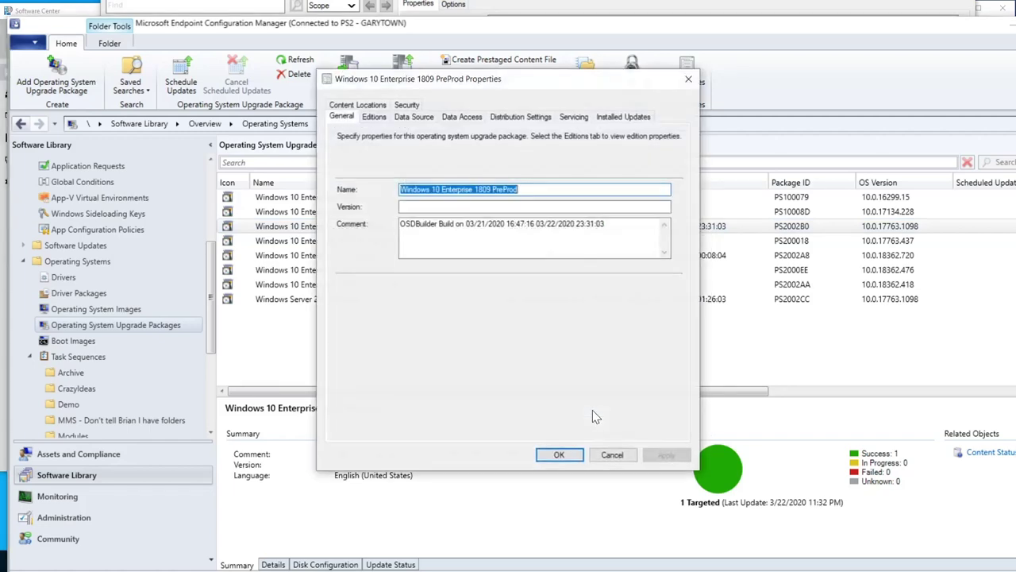
{"action": "left_click", "coordinate": [375, 118]}
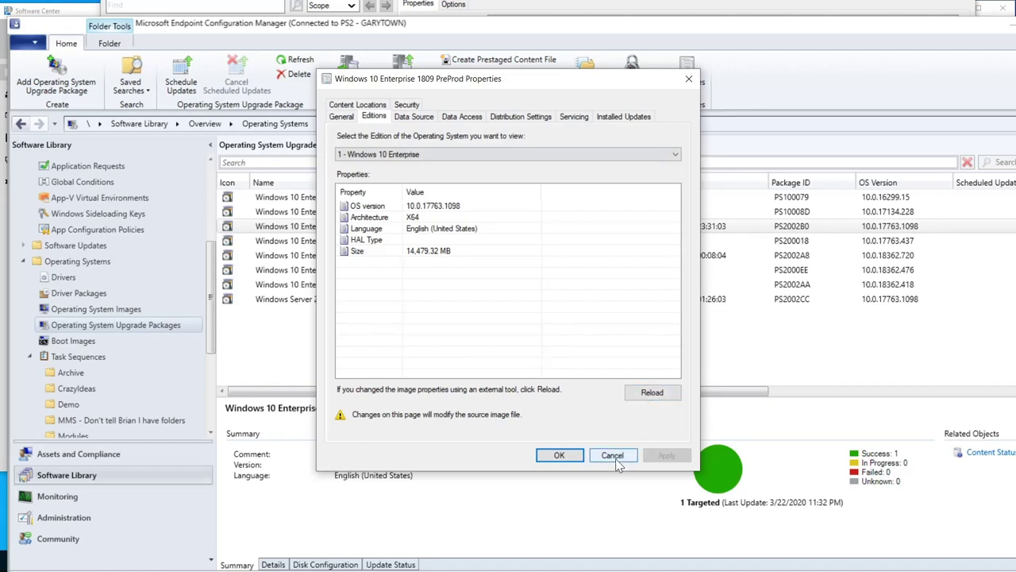
{"action": "left_click", "coordinate": [440, 154]}
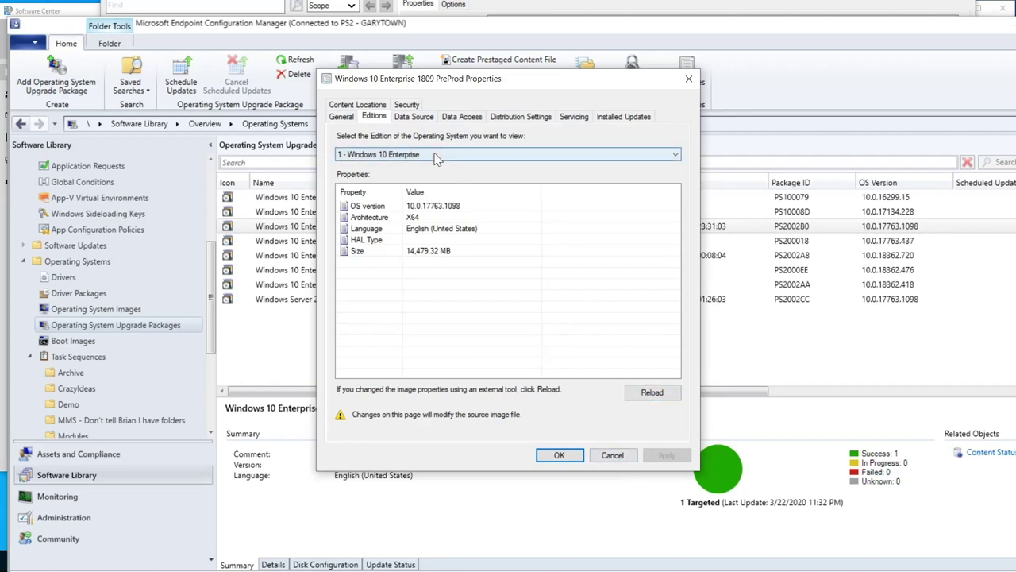
{"action": "left_click", "coordinate": [612, 455]}
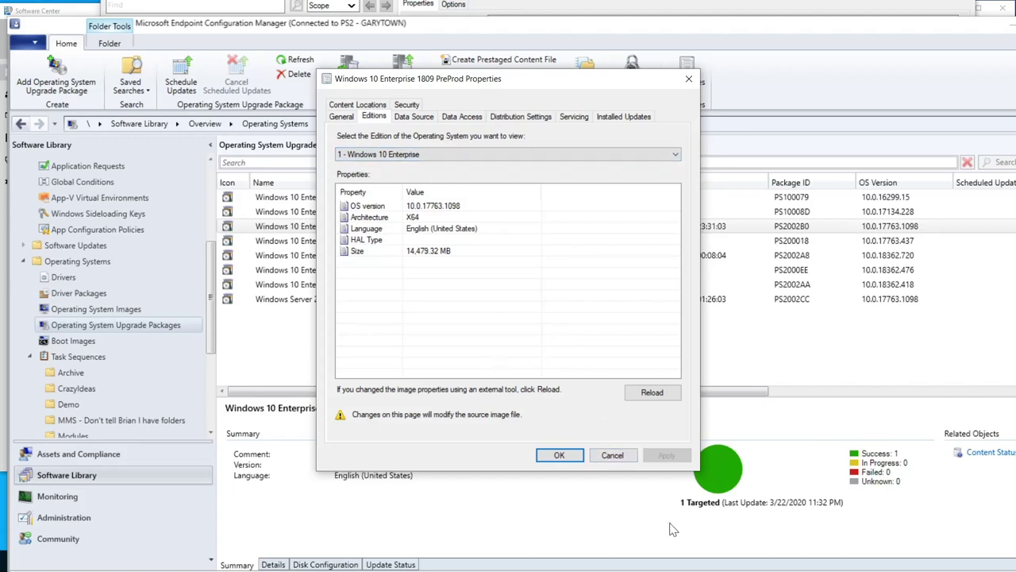
{"action": "left_click", "coordinate": [612, 455]}
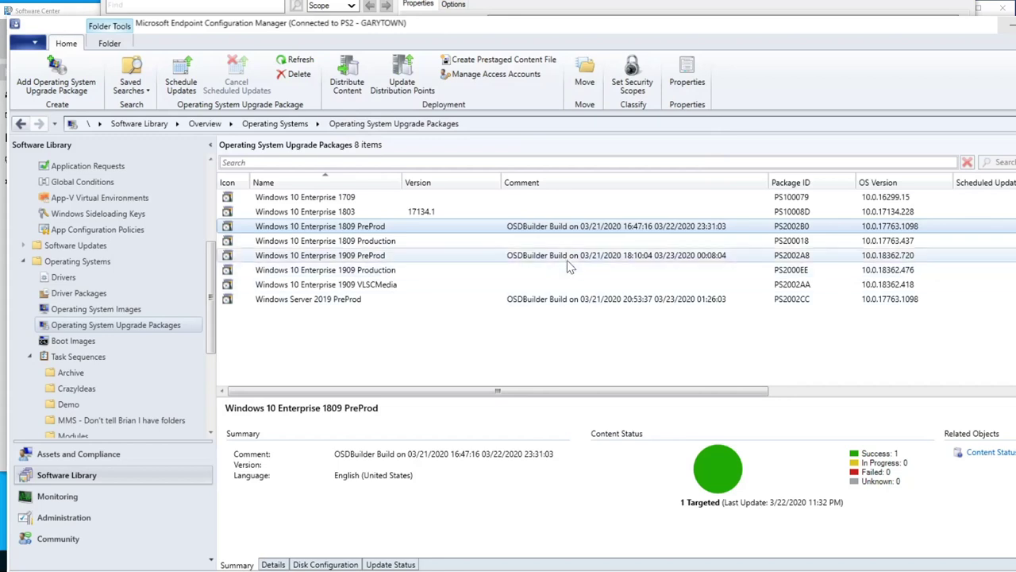
Step: Check the Windows Server 2019 PreProd upgrade package, and examine the comments and OS versions of the 1909 and Server 2019 PreProd operating system images
{"action": "left_click", "coordinate": [560, 302]}
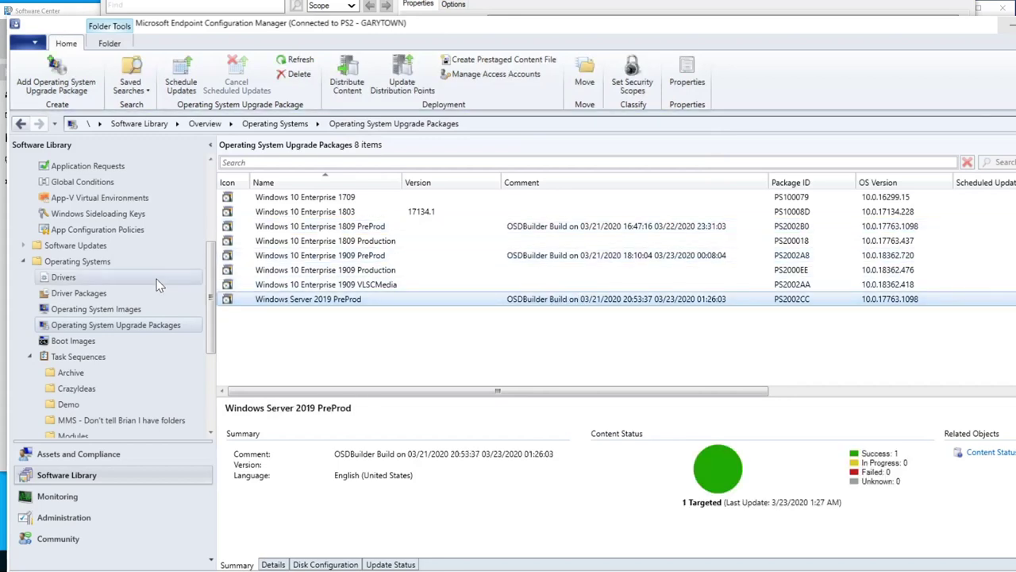
{"action": "left_click", "coordinate": [115, 310]}
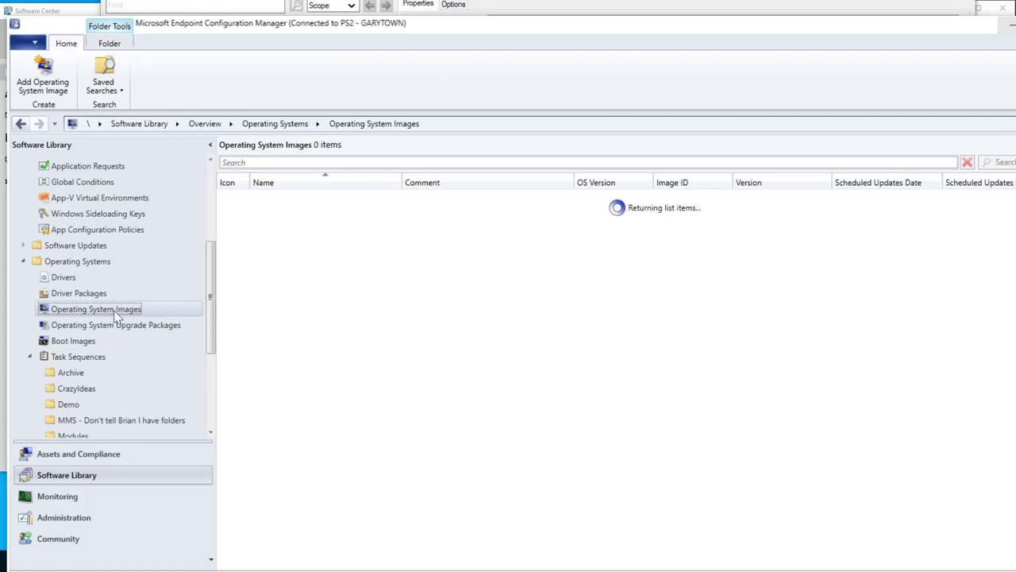
{"action": "left_click", "coordinate": [447, 270]}
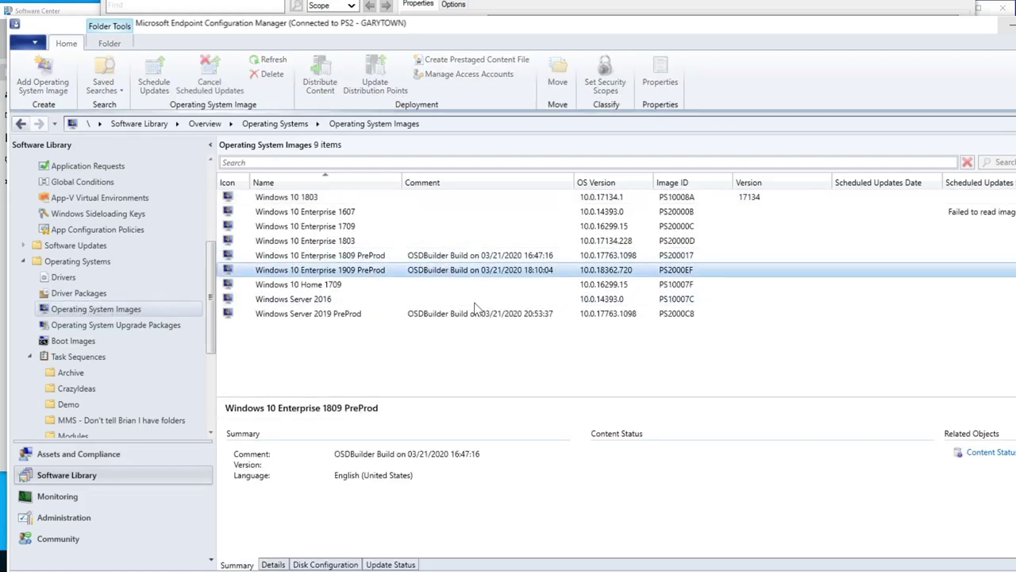
{"action": "left_click", "coordinate": [472, 315]}
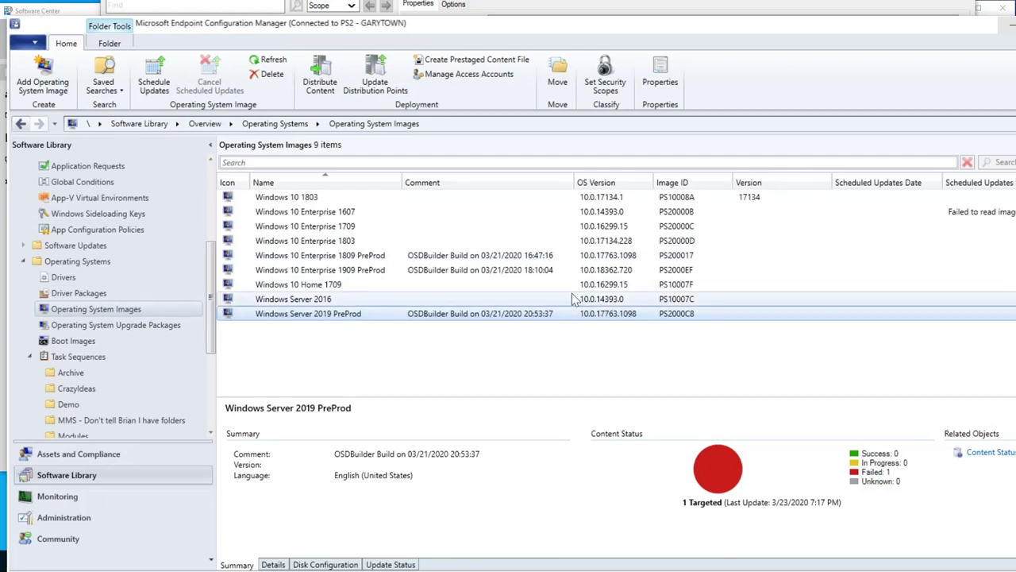
{"action": "left_click", "coordinate": [1012, 30]}
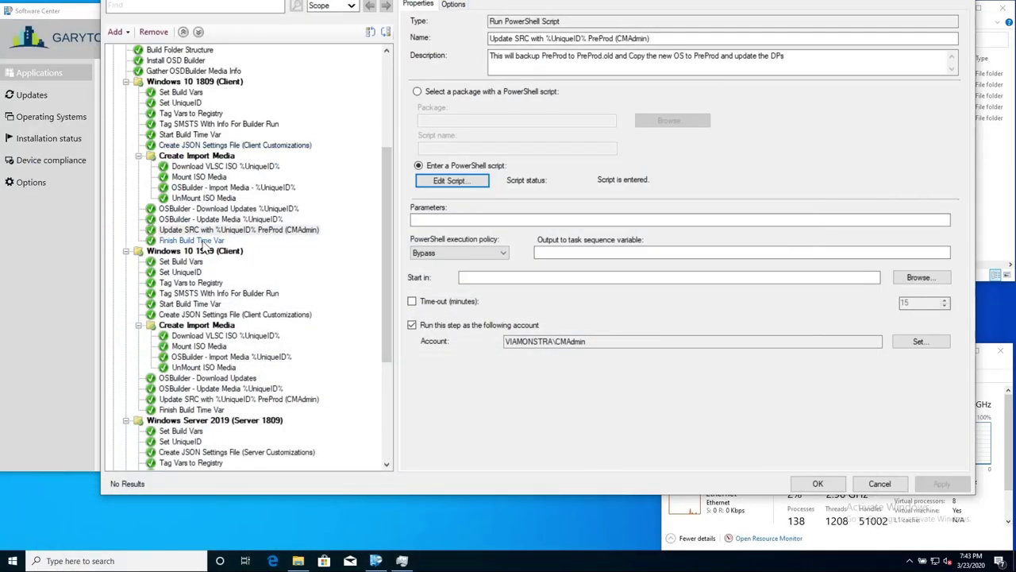
Step: Check the 1809 Finish Build Time Var step and look over the 1909, Server 2019 and Post Actions groups of the task sequence
{"action": "left_click", "coordinate": [208, 240]}
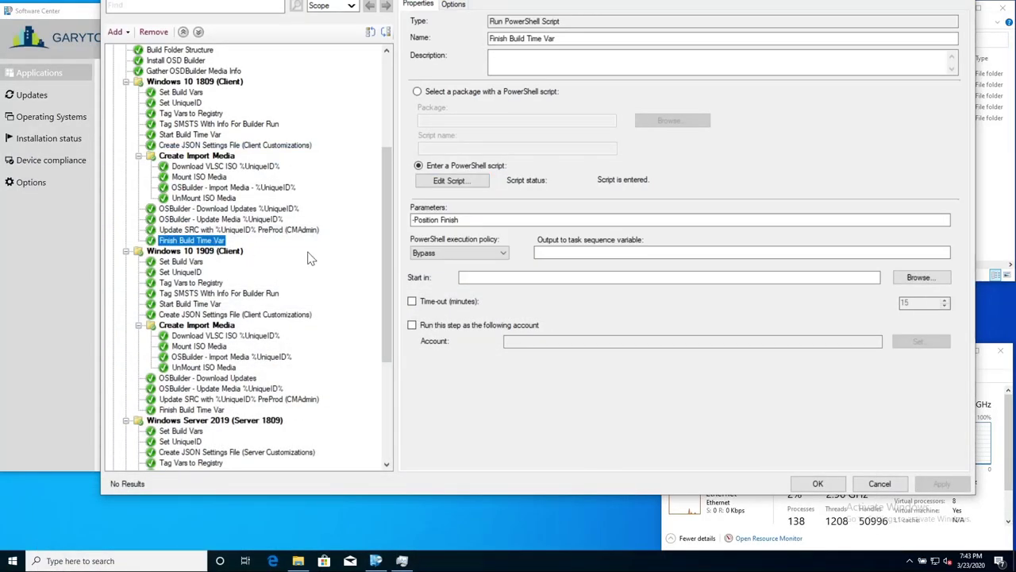
{"action": "scroll", "coordinate": [311, 259], "scroll_direction": "down", "scroll_amount": 1}
{"action": "scroll", "coordinate": [311, 259], "scroll_direction": "down", "scroll_amount": 3}
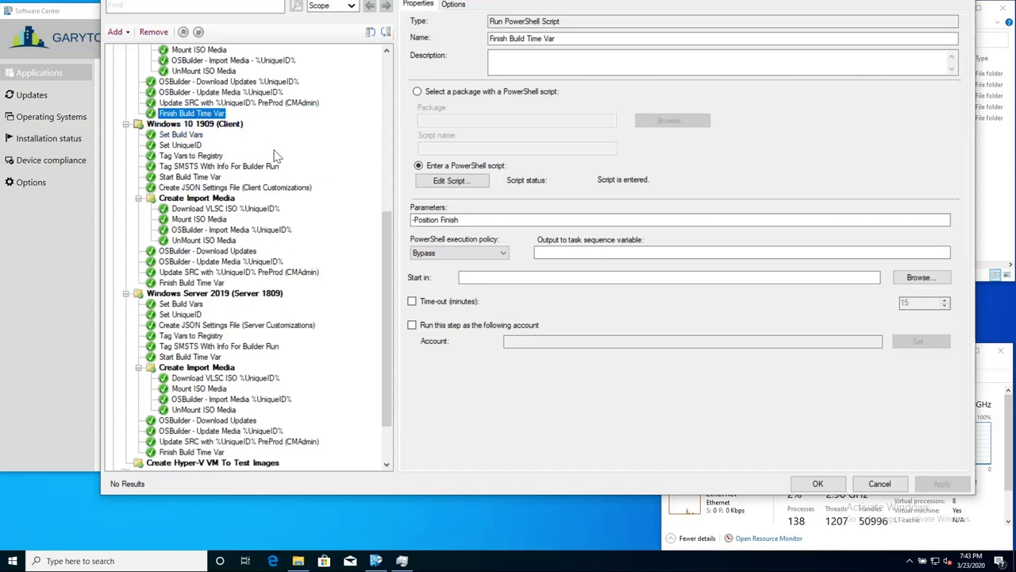
{"action": "left_click_drag", "start_coordinate": [390, 242], "coordinate": [388, 262]}
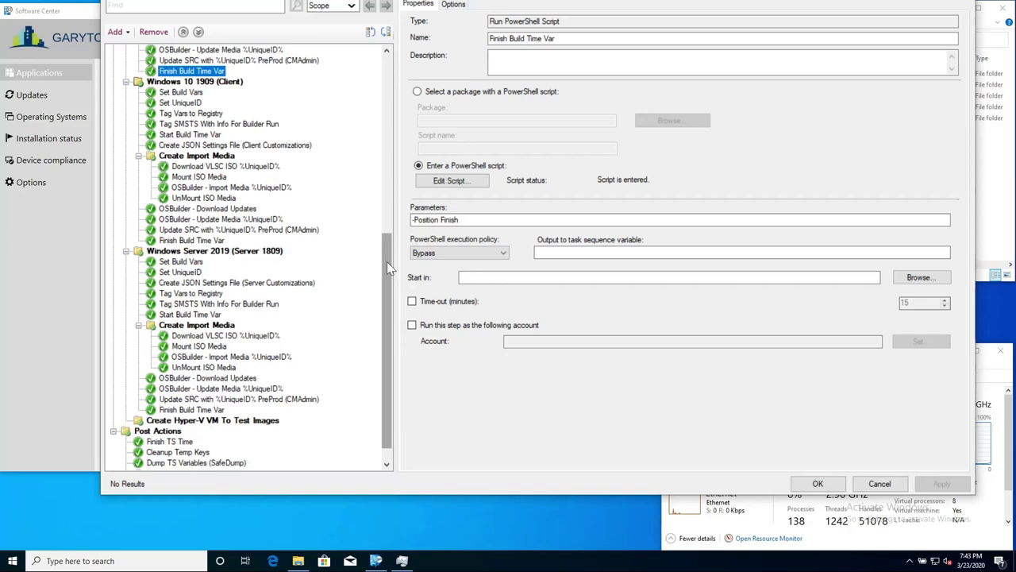
{"action": "scroll", "coordinate": [386, 270], "scroll_direction": "down", "scroll_amount": 1}
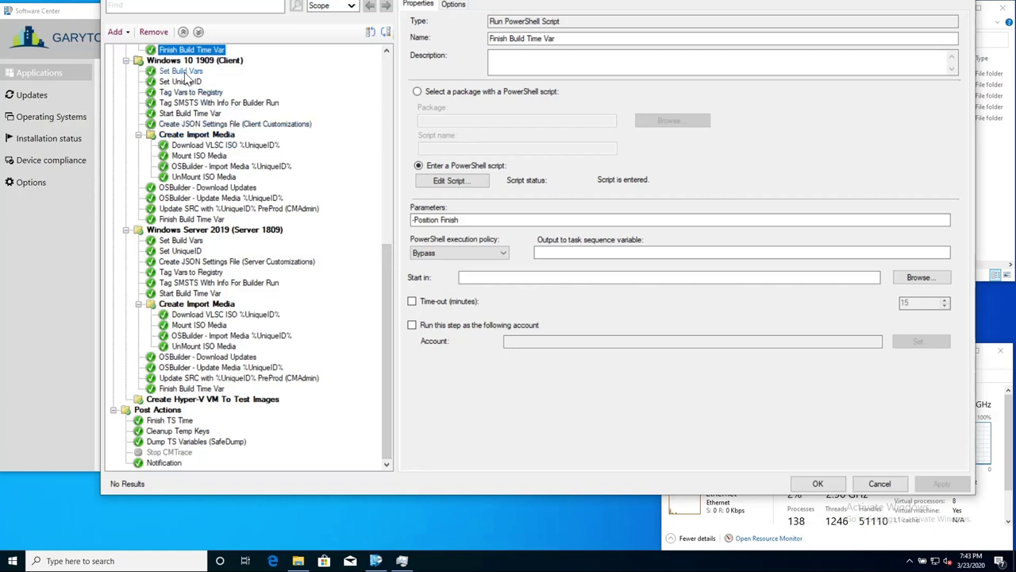
{"action": "scroll", "coordinate": [178, 73], "scroll_direction": "up", "scroll_amount": 6}
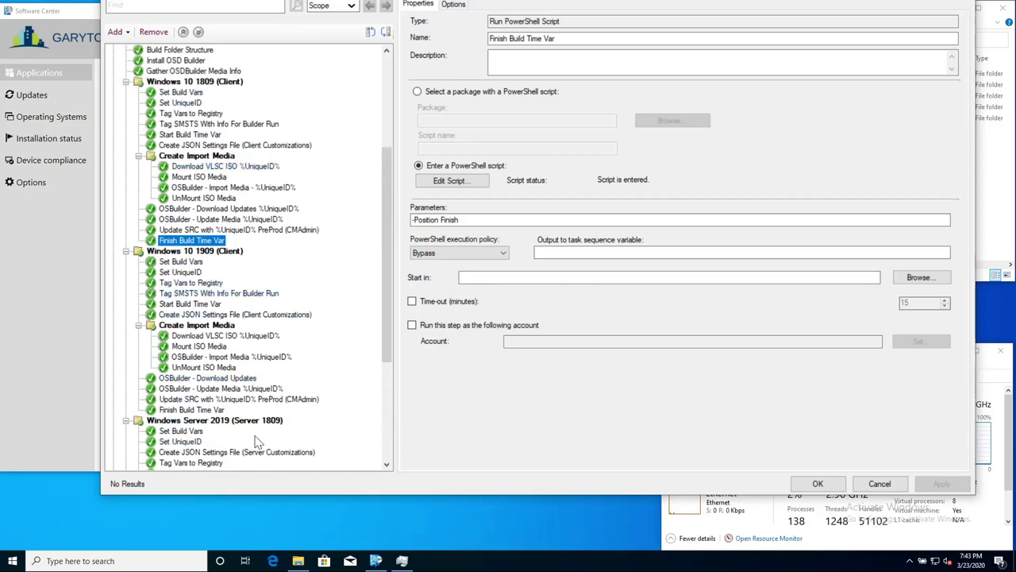
Step: Check the Windows 10 1909 Set Build Vars variables and examine the DotNet exclusions in the 1909 Create JSON Settings File (Client Customizations) script
{"action": "left_click", "coordinate": [179, 264]}
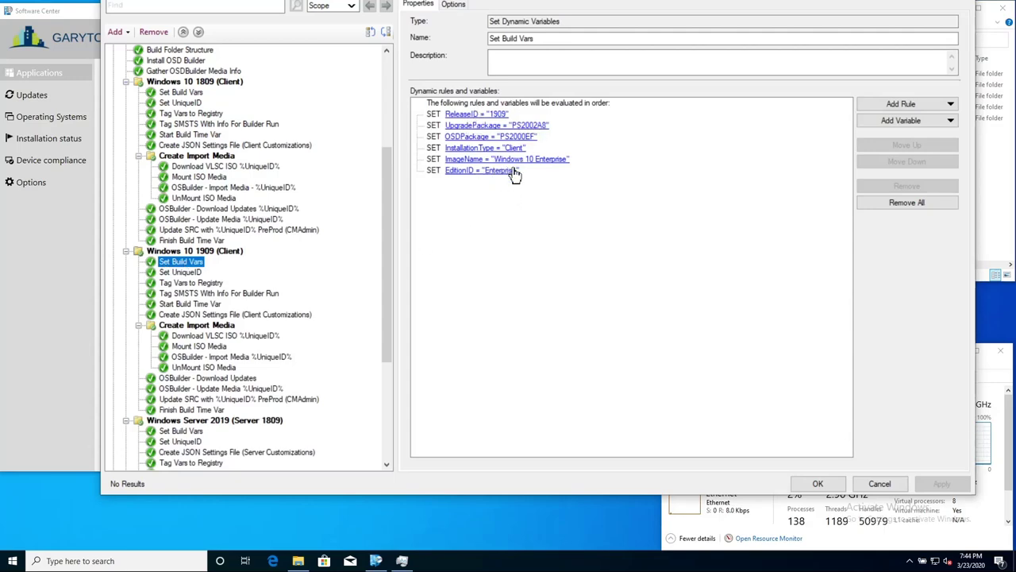
{"action": "left_click", "coordinate": [249, 315]}
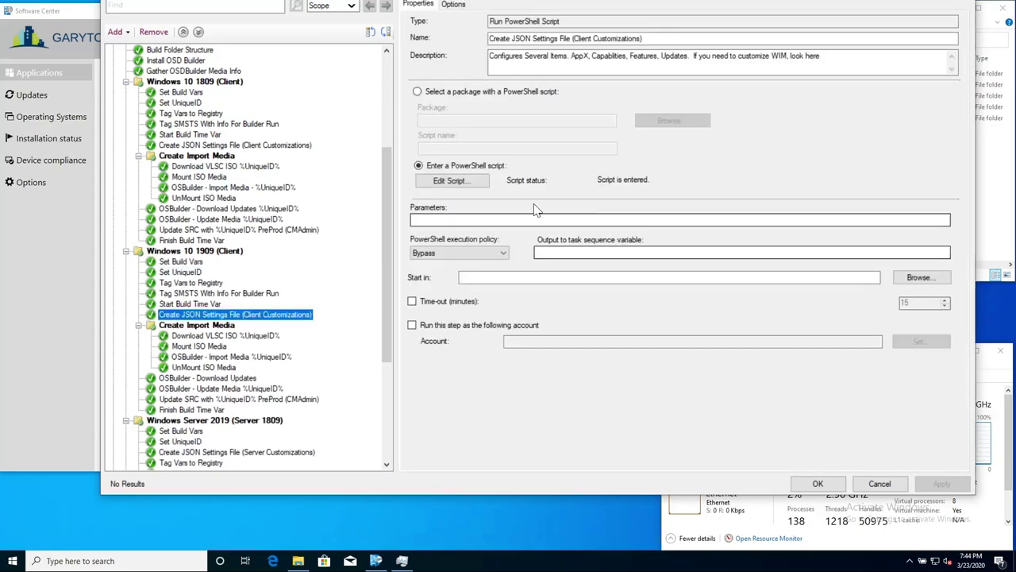
{"action": "left_click", "coordinate": [446, 184]}
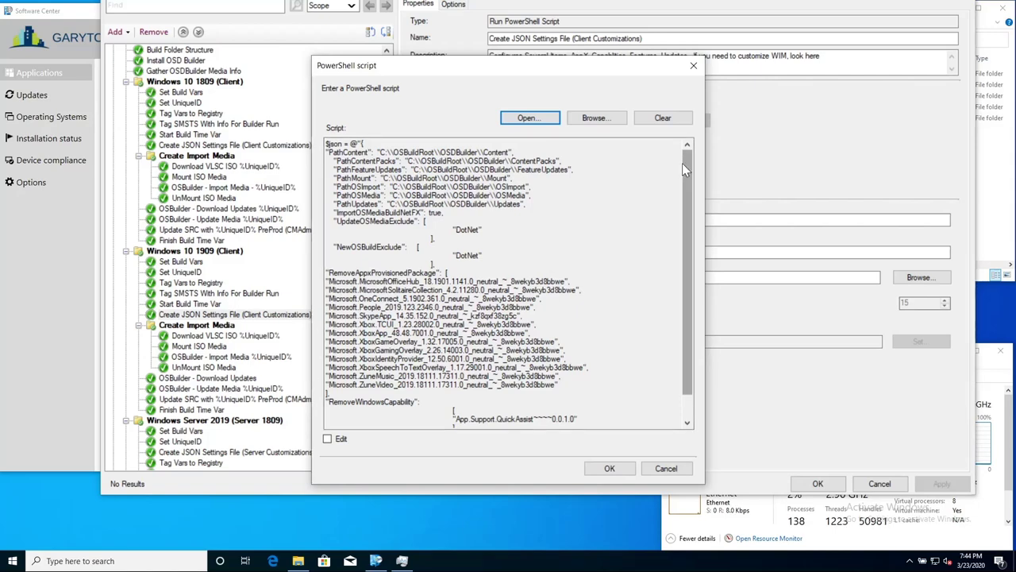
{"action": "left_click_drag", "start_coordinate": [685, 171], "coordinate": [699, 141]}
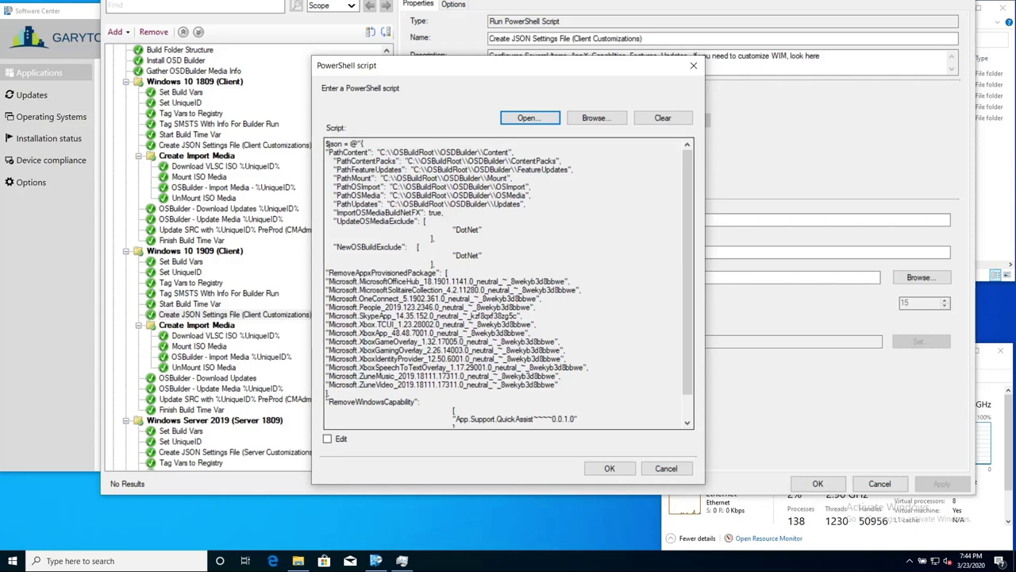
{"action": "double_click", "coordinate": [467, 229]}
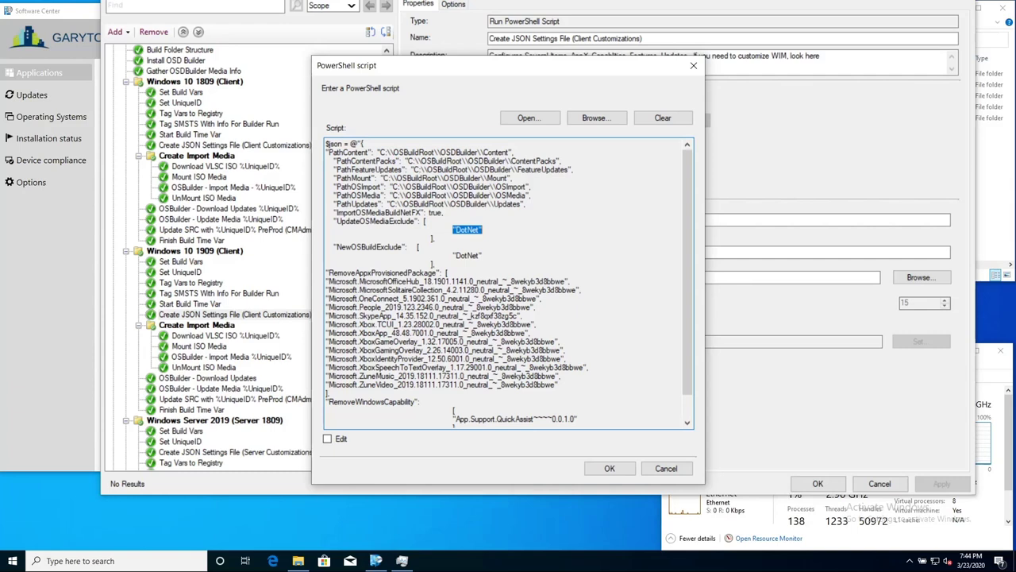
{"action": "left_click_drag", "start_coordinate": [437, 263], "coordinate": [290, 232]}
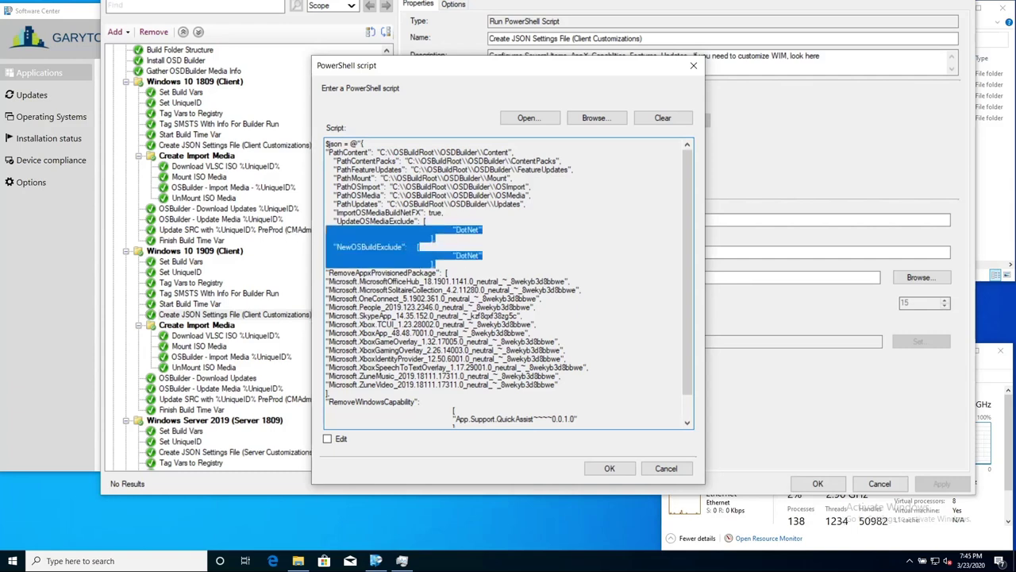
{"action": "left_click", "coordinate": [482, 229]}
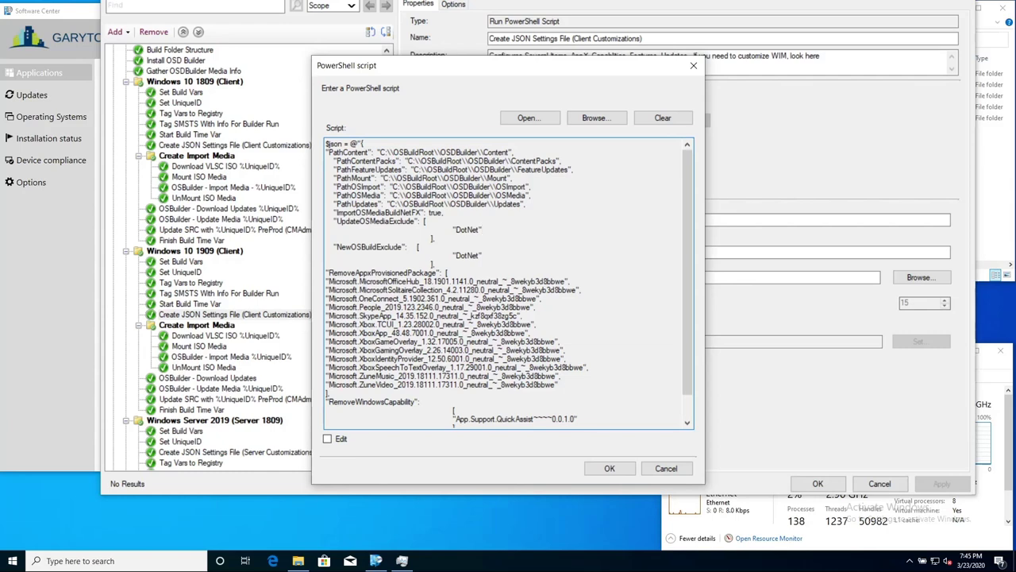
Step: Read the 1909 JSON settings script through to its end and examine the ImportOSMediaBuildNetFX setting
{"action": "scroll", "coordinate": [508, 284], "scroll_direction": "down", "scroll_amount": 1}
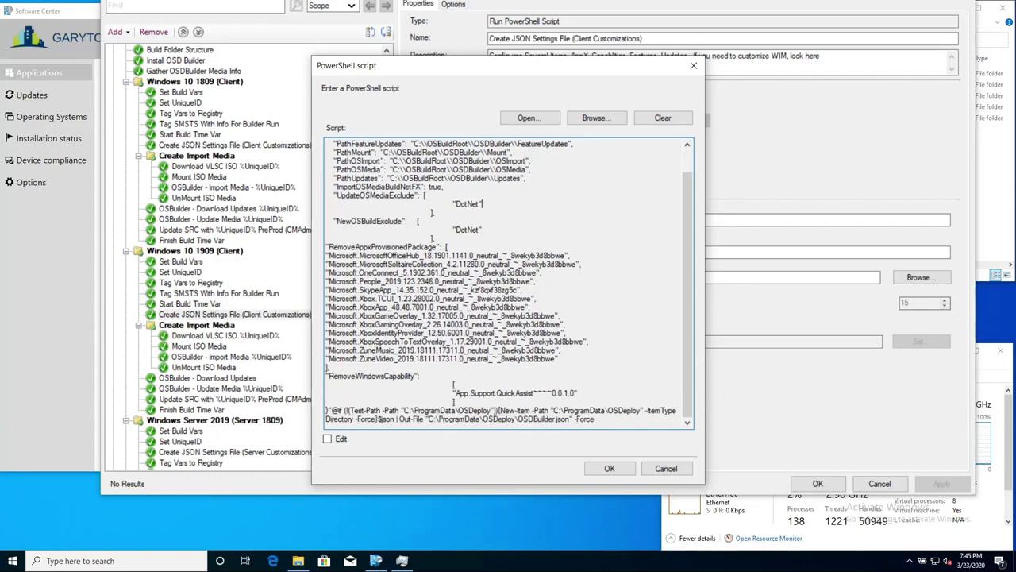
{"action": "scroll", "coordinate": [509, 285], "scroll_direction": "up", "scroll_amount": 1}
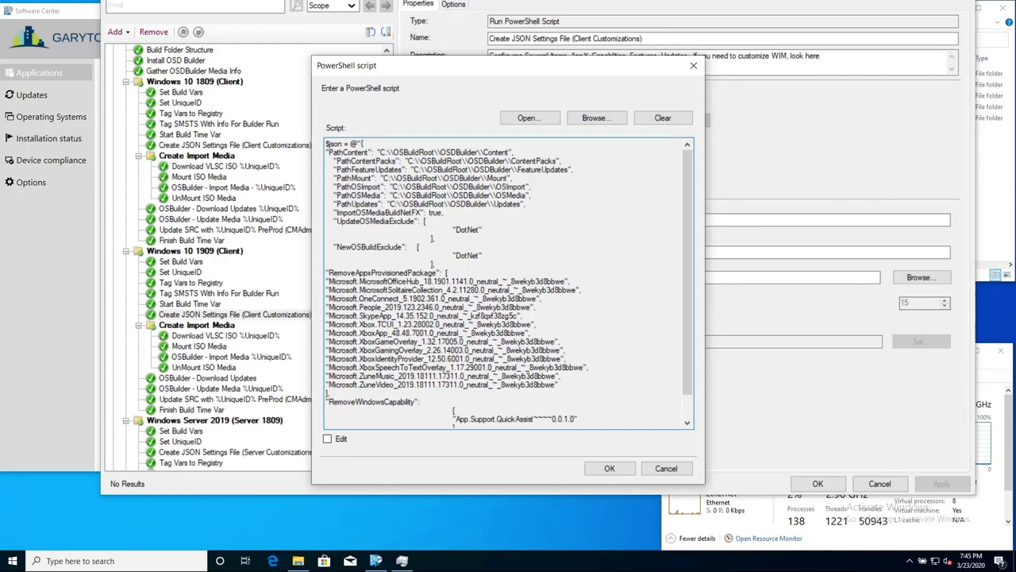
{"action": "left_click_drag", "start_coordinate": [325, 221], "coordinate": [420, 213]}
{"action": "left_click", "coordinate": [388, 213]}
{"action": "scroll", "coordinate": [508, 284], "scroll_direction": "down", "scroll_amount": 1}
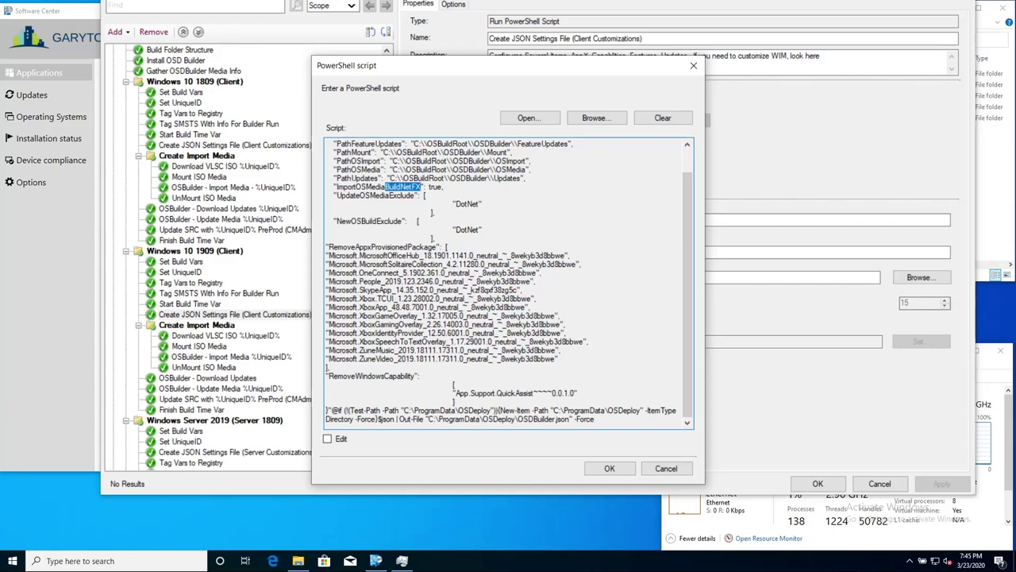
Step: Examine the RemoveAppxProvisionedPackage list and the RemoveWindowsCapability entry for Quick Assist in the 1909 JSON settings script
{"action": "left_click_drag", "start_coordinate": [327, 246], "coordinate": [558, 359]}
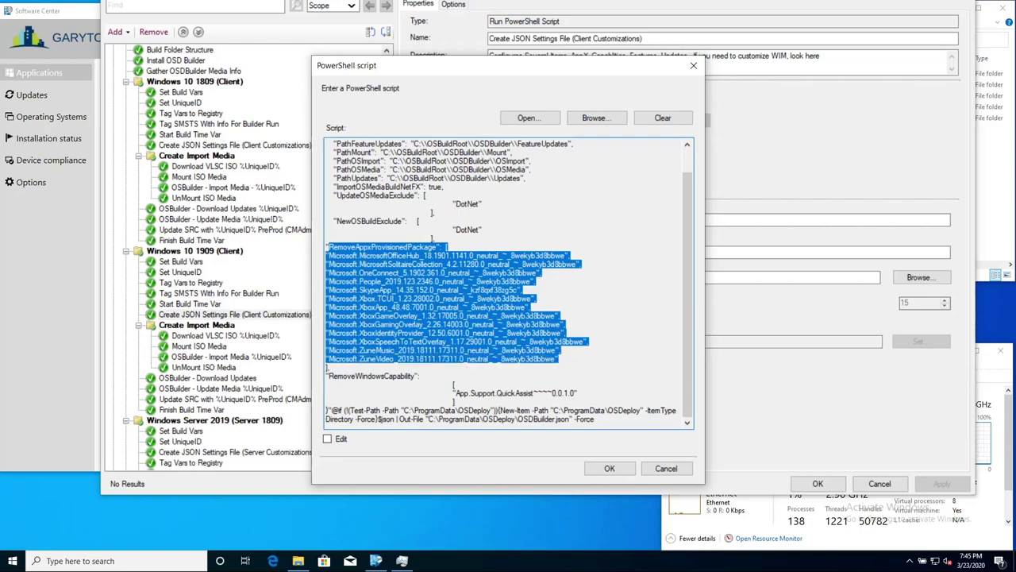
{"action": "left_click", "coordinate": [558, 359]}
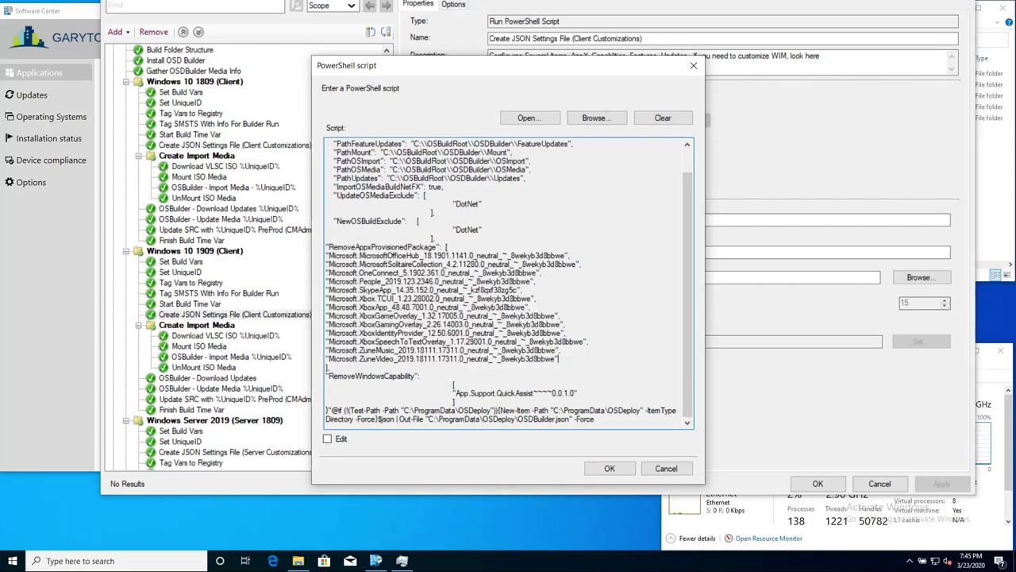
{"action": "left_click_drag", "start_coordinate": [455, 392], "coordinate": [557, 392]}
{"action": "left_click", "coordinate": [576, 392]}
{"action": "key", "text": "ctrl+Home"}
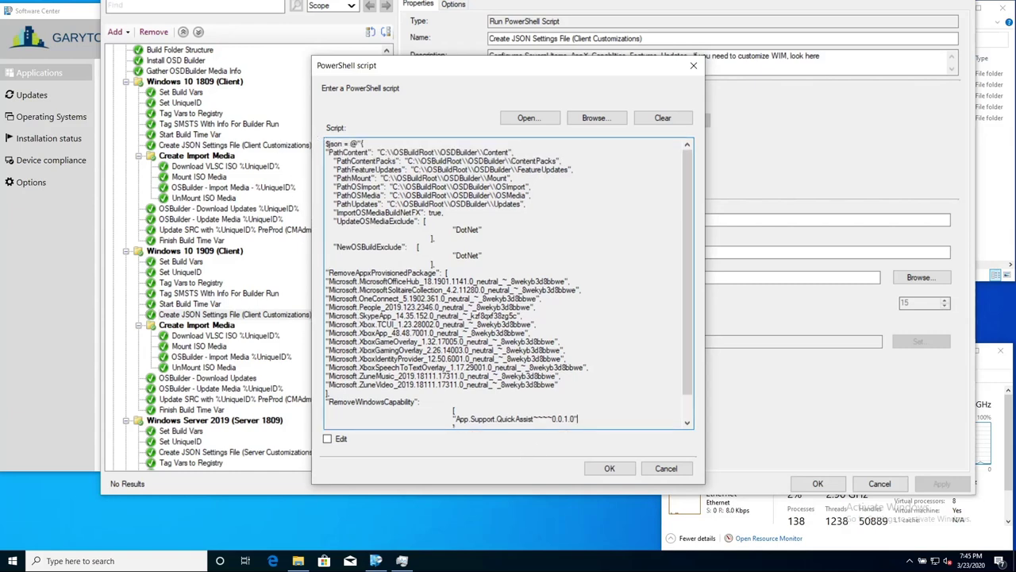
Step: Highlight the JSON block of the 1909 settings script from its start down to the RemoveWindowsCapability line to review it
{"action": "key", "text": "shift+Down"}
{"action": "key", "text": "shift+Down"}
{"action": "key", "text": "shift+Down"}
{"action": "key", "text": "shift+Down"}
{"action": "key", "text": "shift+Down"}
{"action": "key", "text": "shift+Down"}
{"action": "key", "text": "shift+Down"}
{"action": "key", "text": "shift+Down"}
{"action": "key", "text": "shift+Down"}
{"action": "key", "text": "shift+Down"}
{"action": "key", "text": "shift+Down"}
{"action": "key", "text": "shift+Down"}
{"action": "key", "text": "shift+Down"}
{"action": "key", "text": "shift+Down"}
{"action": "key", "text": "shift+Down"}
{"action": "key", "text": "shift+Down"}
{"action": "key", "text": "shift+Down"}
{"action": "key", "text": "shift+Down"}
{"action": "key", "text": "shift+Down"}
{"action": "key", "text": "shift+Down"}
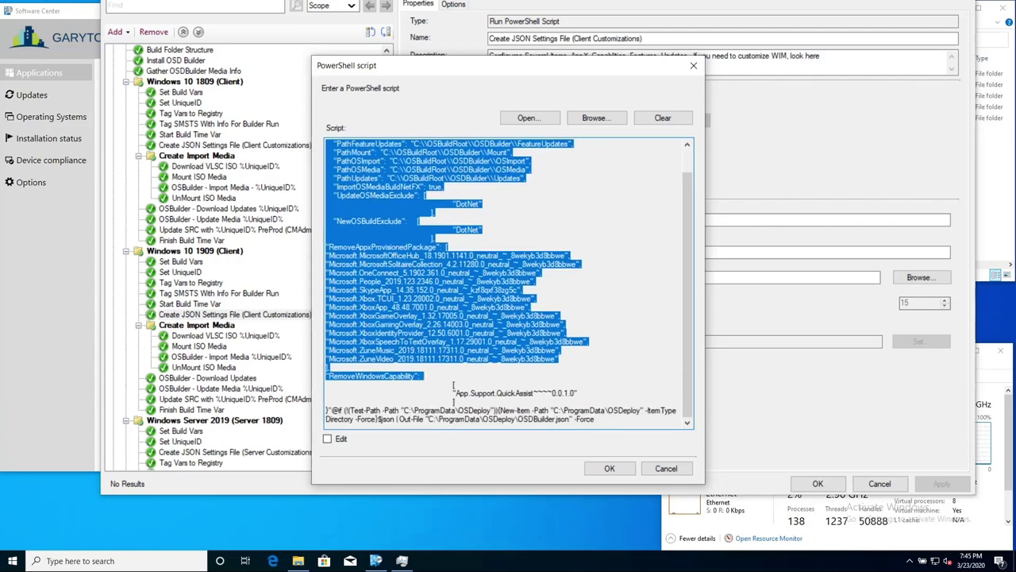
Step: Examine the Out-File command that writes C:\ProgramData\OSDeploy\OSDBuilder.json at the end of the 1909 script and close the script without saving
{"action": "key", "text": "ctrl+End"}
{"action": "key", "text": "ctrl+shift+Left"}
{"action": "key", "text": "ctrl+shift+Left"}
{"action": "key", "text": "ctrl+shift+Left"}
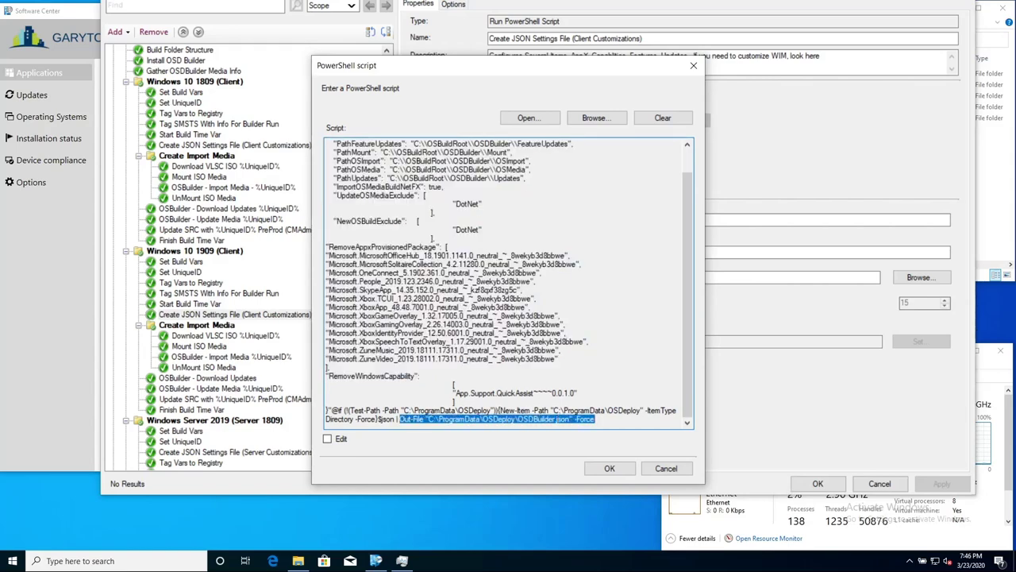
{"action": "left_click_drag", "start_coordinate": [595, 419], "coordinate": [429, 418]}
{"action": "left_click", "coordinate": [661, 470]}
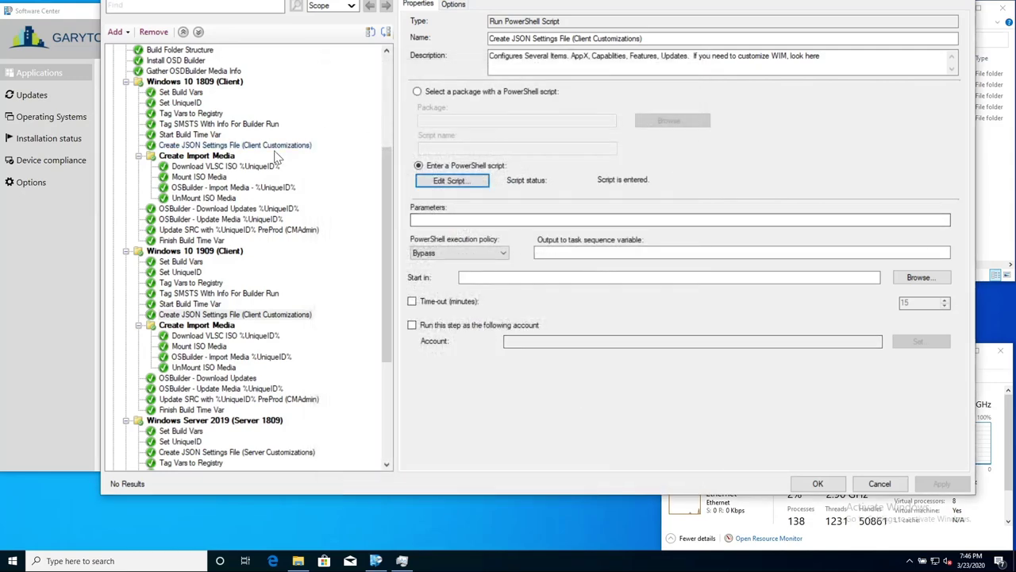
Step: Compare the 1809 and 1909 Create JSON Settings File (Client Customizations) steps and check the Windows 10 1809 Set Build Vars variables
{"action": "left_click", "coordinate": [273, 150]}
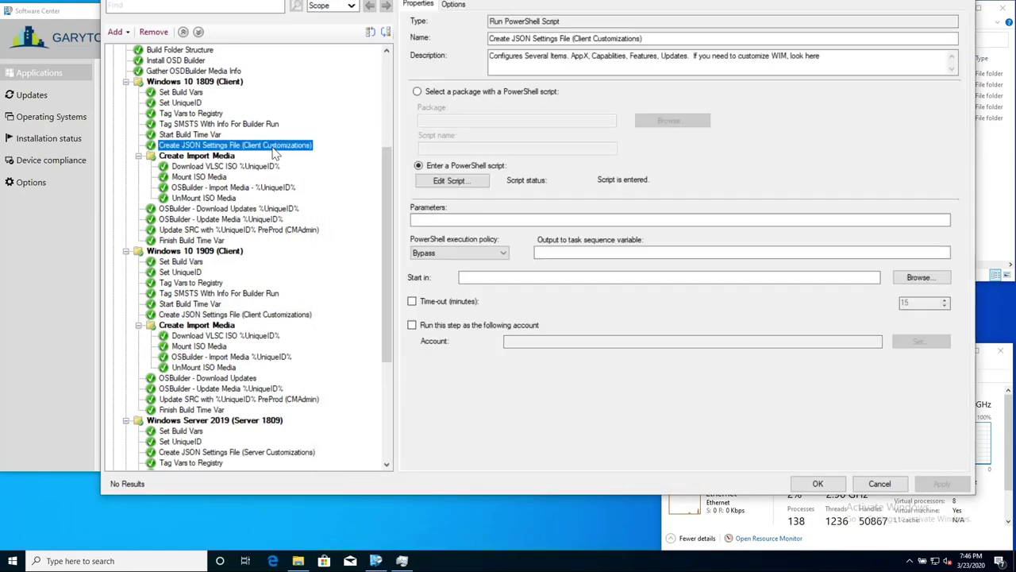
{"action": "left_click", "coordinate": [262, 315]}
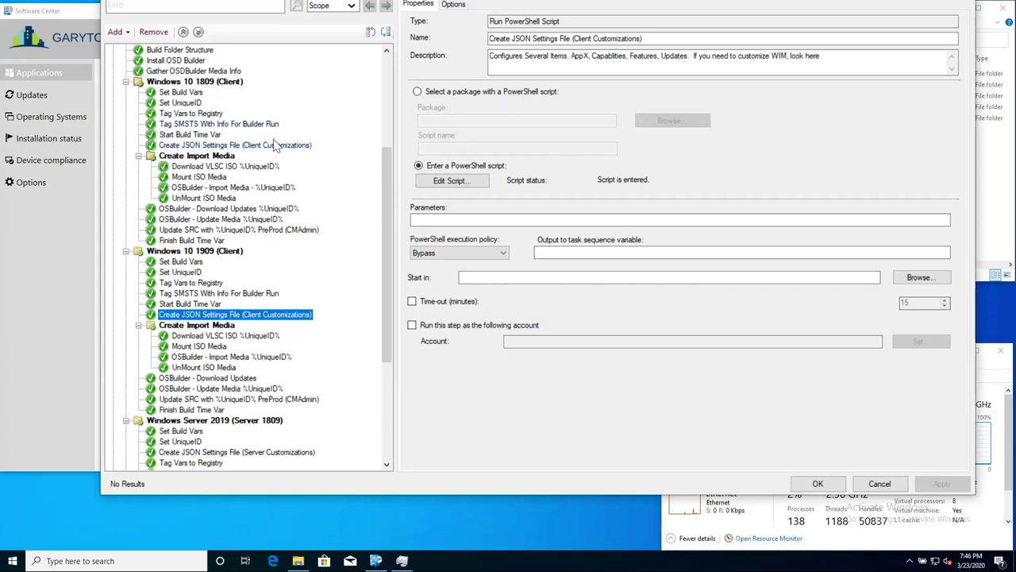
{"action": "left_click", "coordinate": [200, 83]}
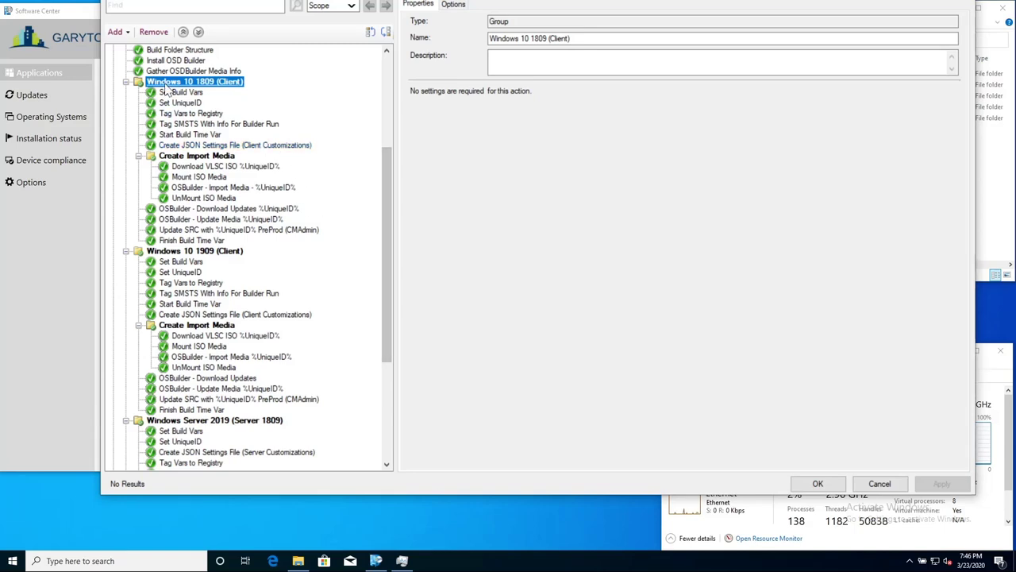
{"action": "key", "text": "Down"}
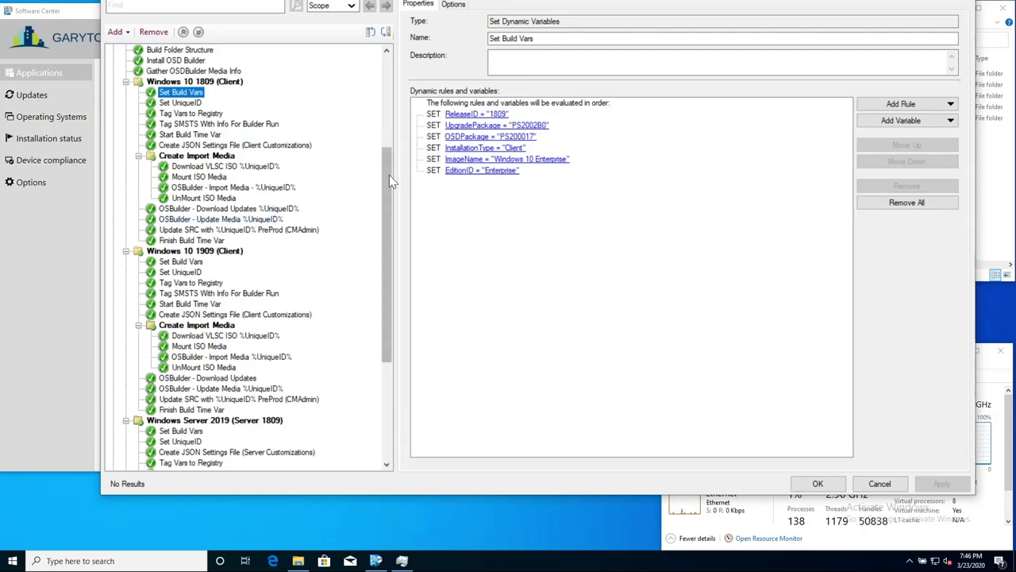
Step: Examine the ImportOSMediaBuildNetFX and RemoveAppxProvisionedPackage settings in the Server 2019 Create JSON Settings File (Server Customizations) script, and close it without saving
{"action": "left_click_drag", "start_coordinate": [388, 175], "coordinate": [396, 269]}
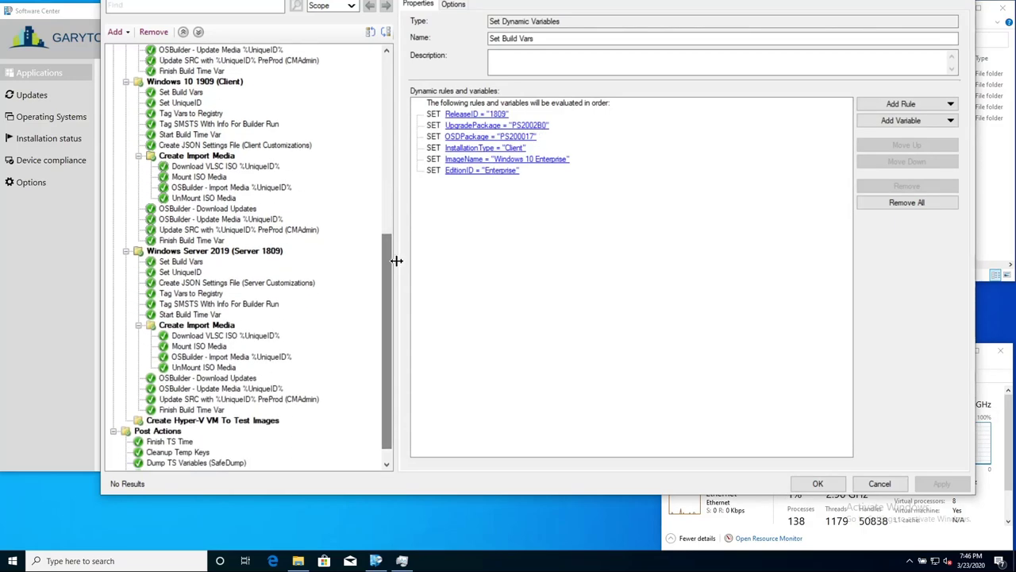
{"action": "left_click", "coordinate": [216, 283]}
{"action": "left_click", "coordinate": [451, 181]}
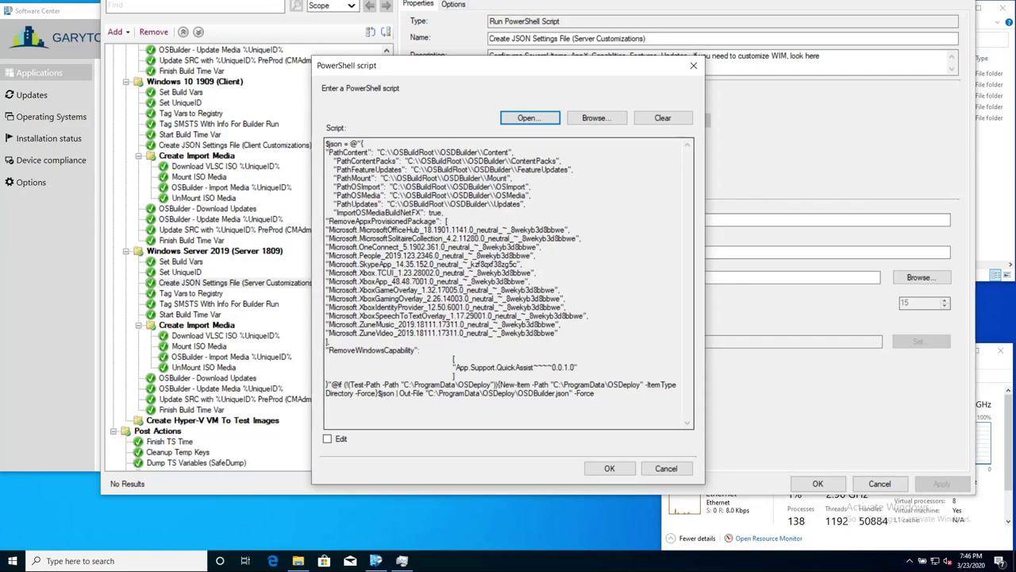
{"action": "left_click_drag", "start_coordinate": [325, 212], "coordinate": [442, 212]}
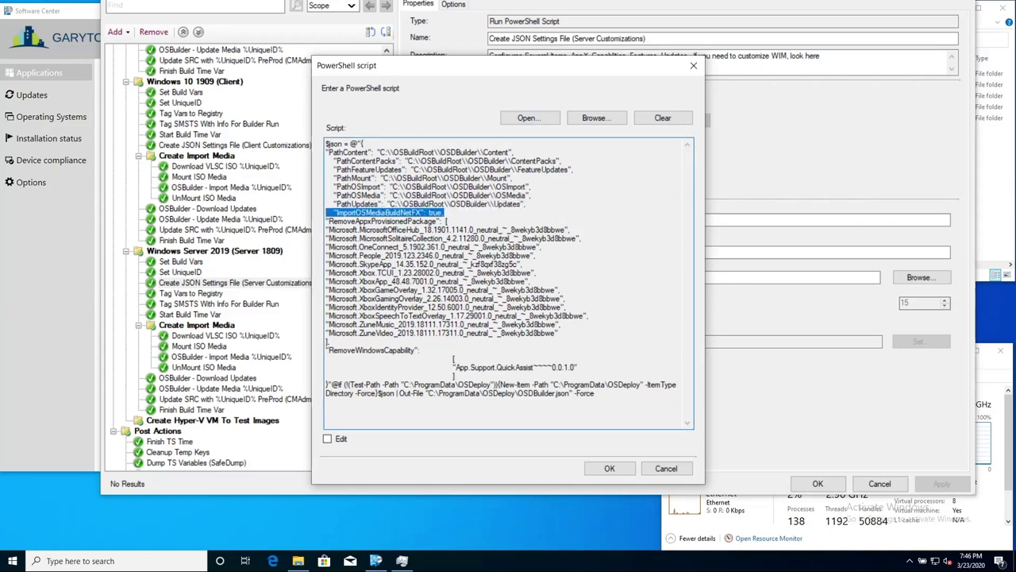
{"action": "left_click", "coordinate": [326, 221]}
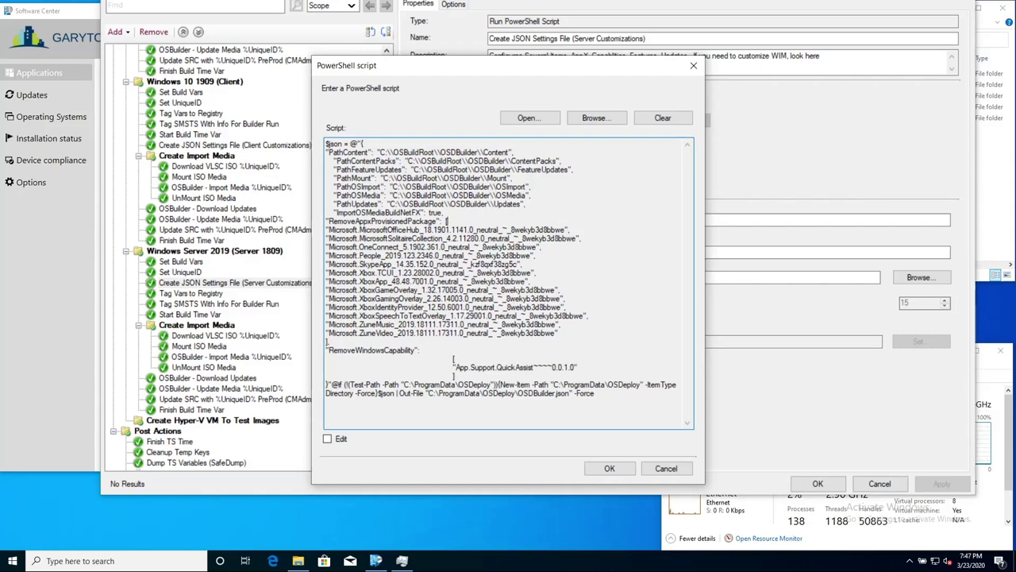
{"action": "left_click", "coordinate": [665, 468]}
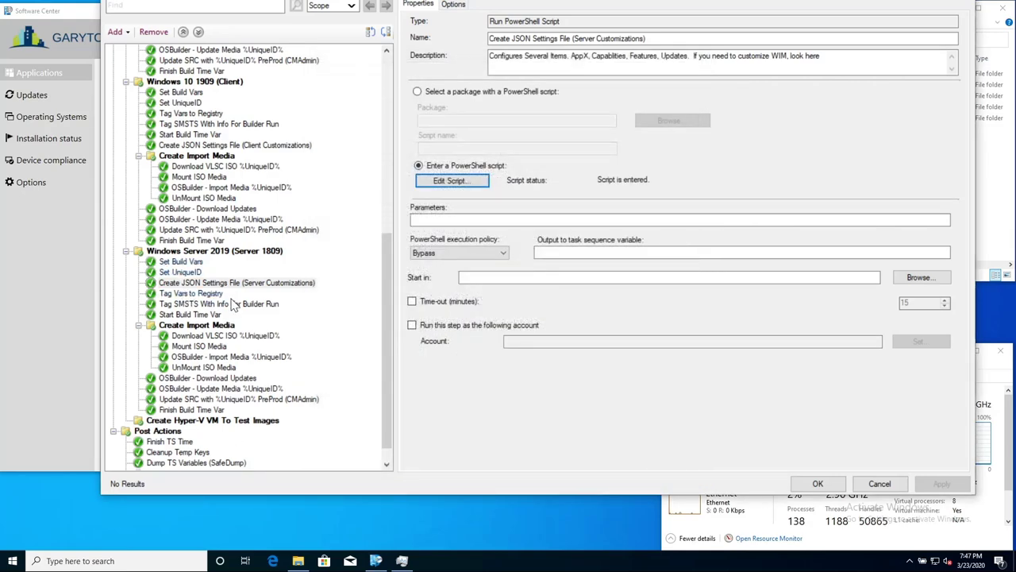
Step: Check the dynamic variables in the Windows Server 2019 Set Build Vars step
{"action": "scroll", "coordinate": [228, 287], "scroll_direction": "up", "scroll_amount": 1}
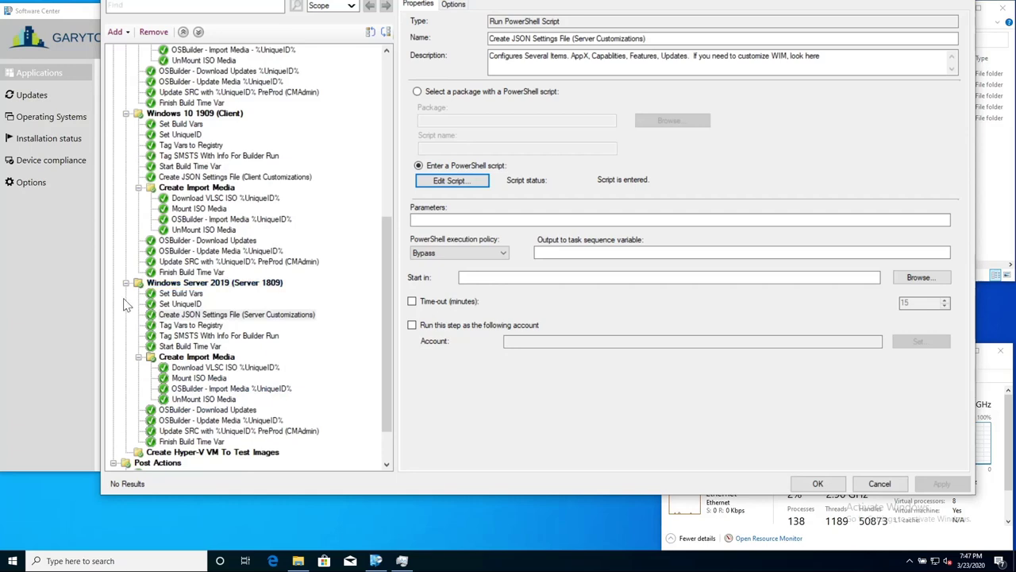
{"action": "left_click", "coordinate": [188, 315]}
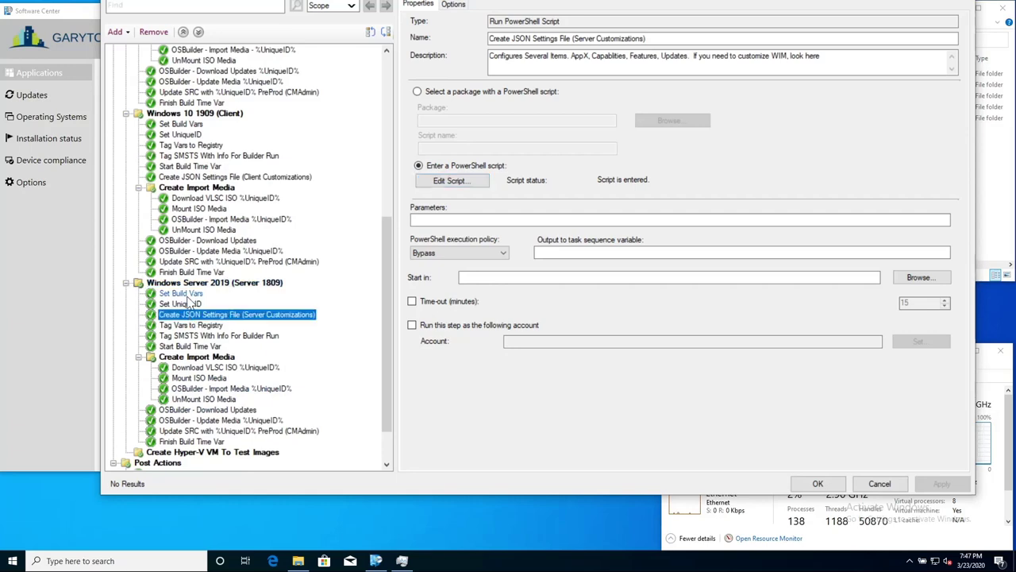
{"action": "left_click", "coordinate": [178, 293]}
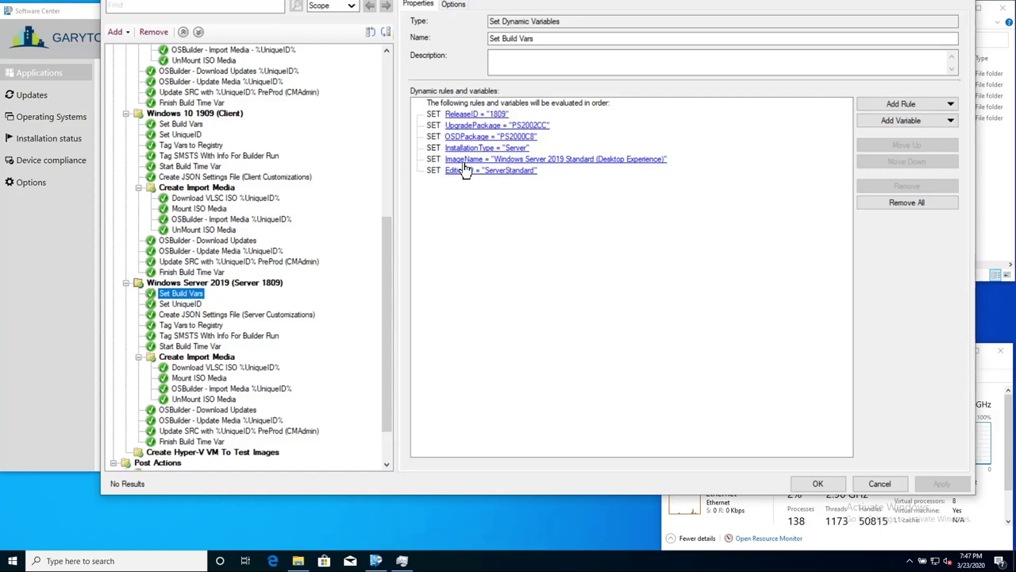
{"action": "left_click_drag", "start_coordinate": [392, 252], "coordinate": [390, 281]}
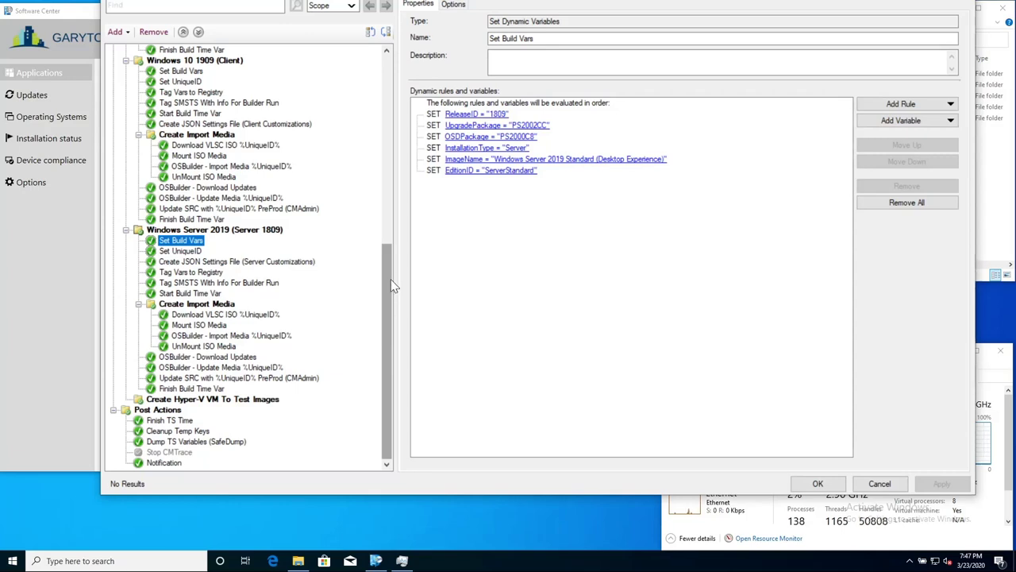
Step: Examine the run-as account of the Update SRC with %UniqueID% PreProd step in the Server 2019 group
{"action": "left_click", "coordinate": [232, 378]}
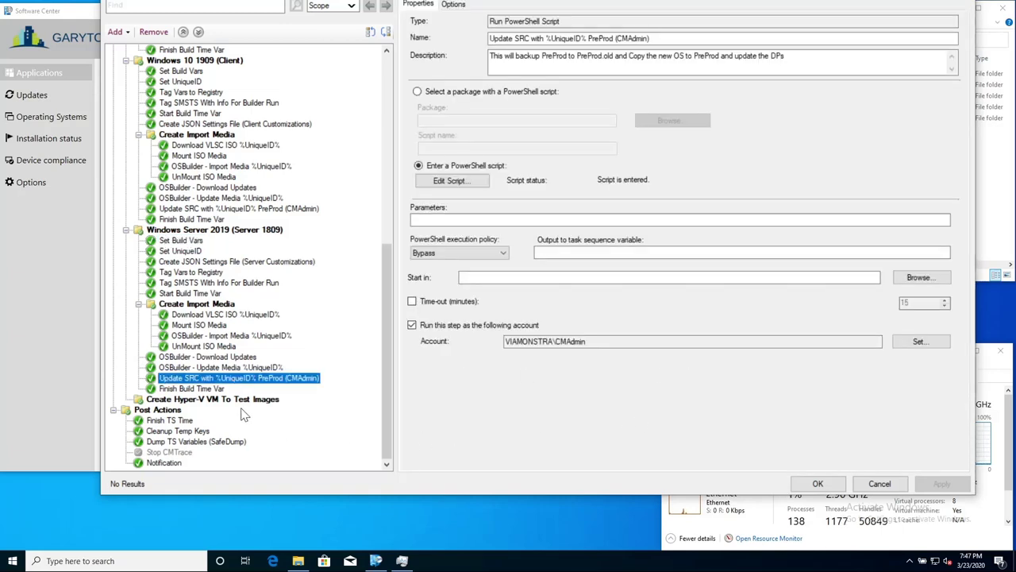
{"action": "left_click_drag", "start_coordinate": [589, 342], "coordinate": [505, 359]}
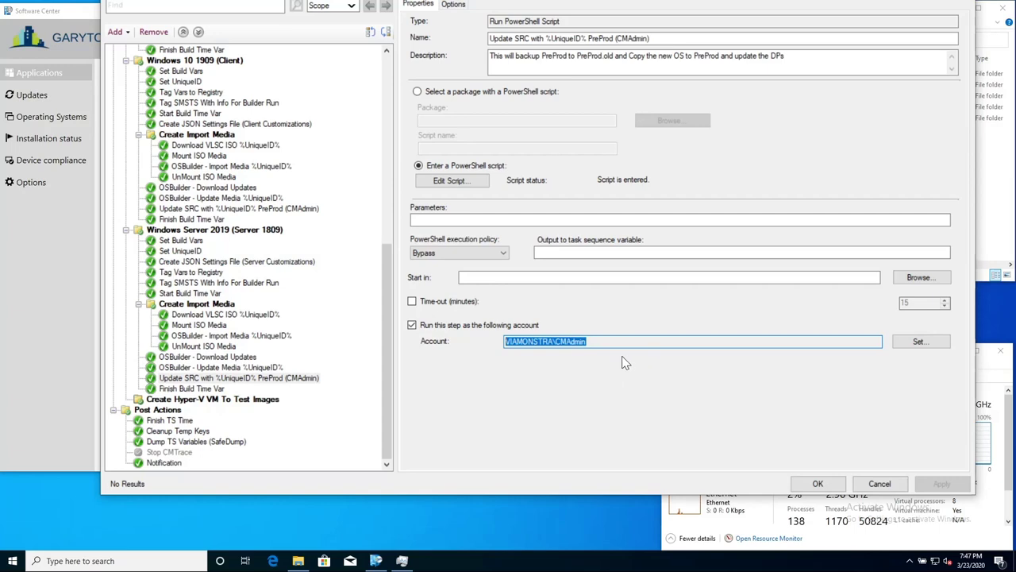
{"action": "left_click", "coordinate": [556, 341]}
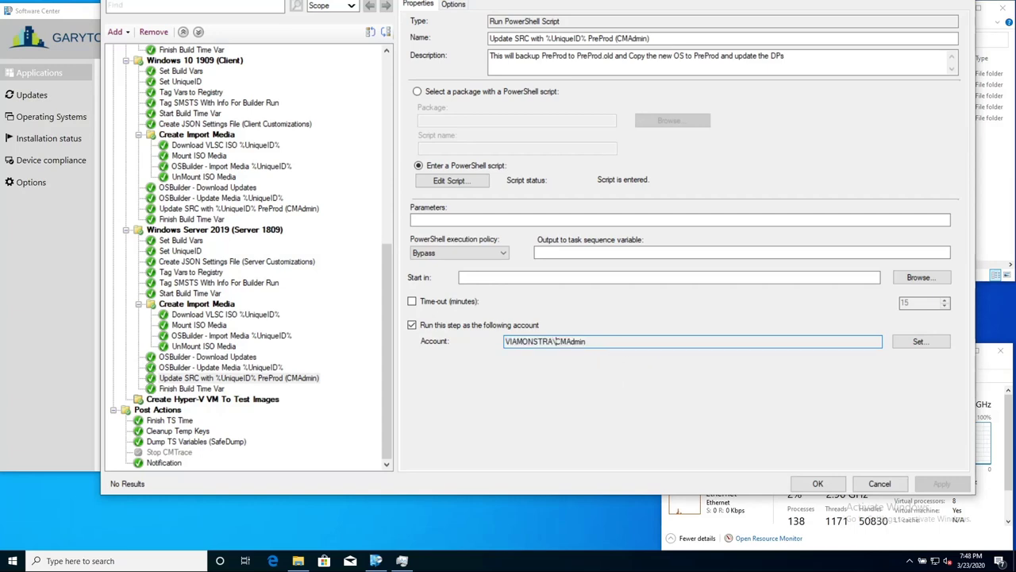
{"action": "left_click_drag", "start_coordinate": [557, 342], "coordinate": [500, 354]}
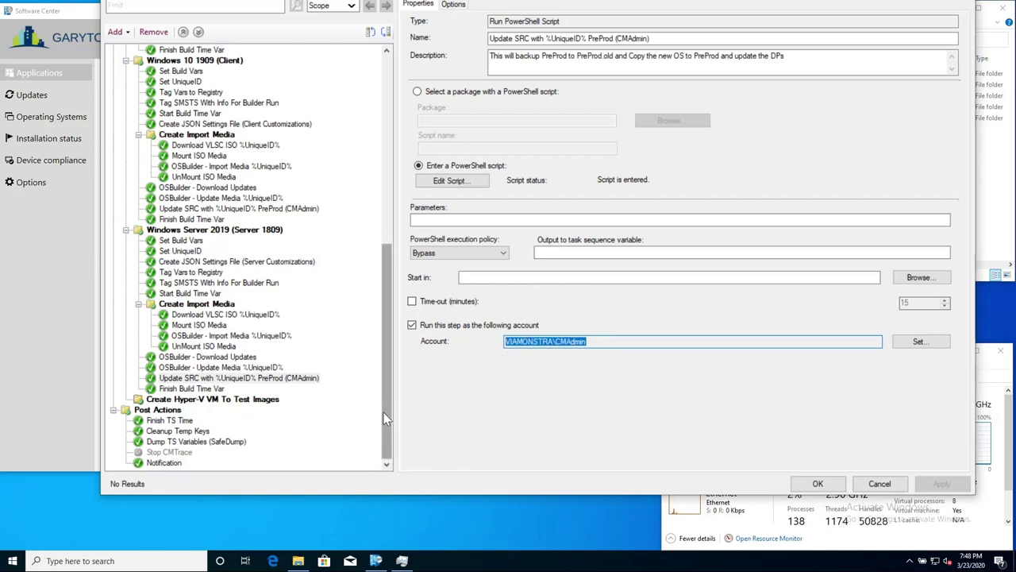
Step: Check the Finish TS Time output variable and the registry removal commands in the Cleanup Temp Keys script under Post Actions
{"action": "left_click", "coordinate": [167, 420]}
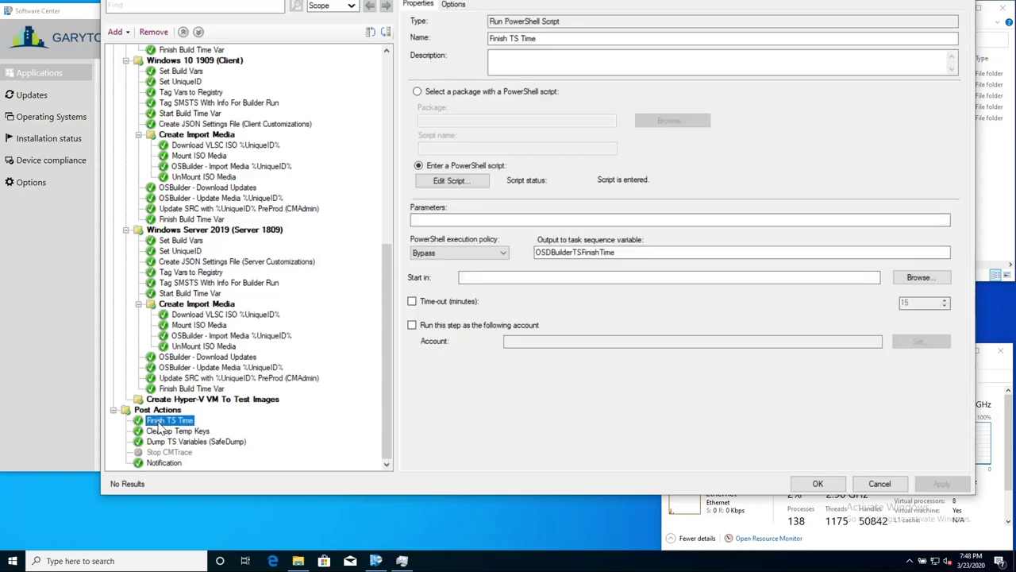
{"action": "double_click", "coordinate": [575, 252]}
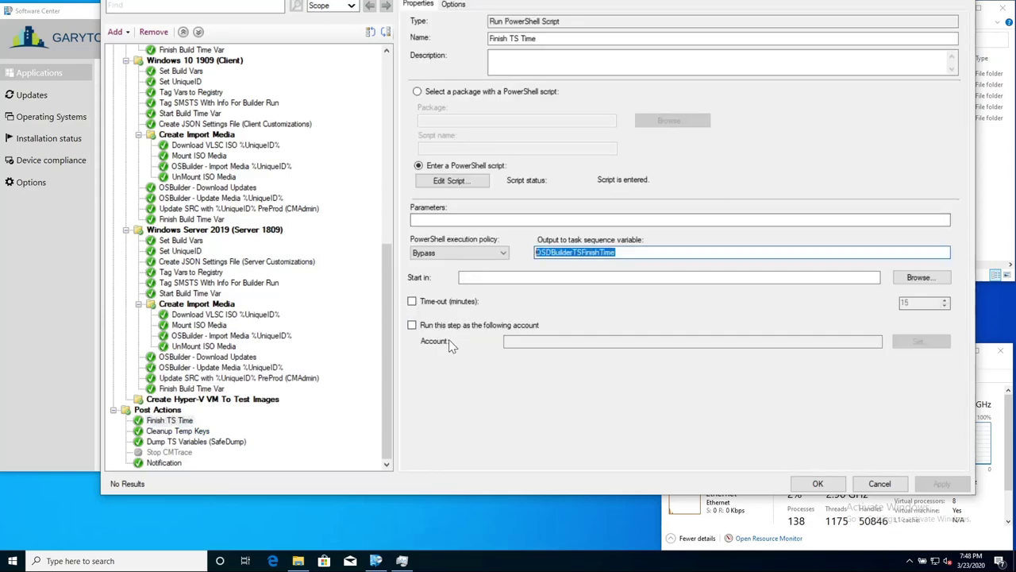
{"action": "left_click", "coordinate": [177, 431]}
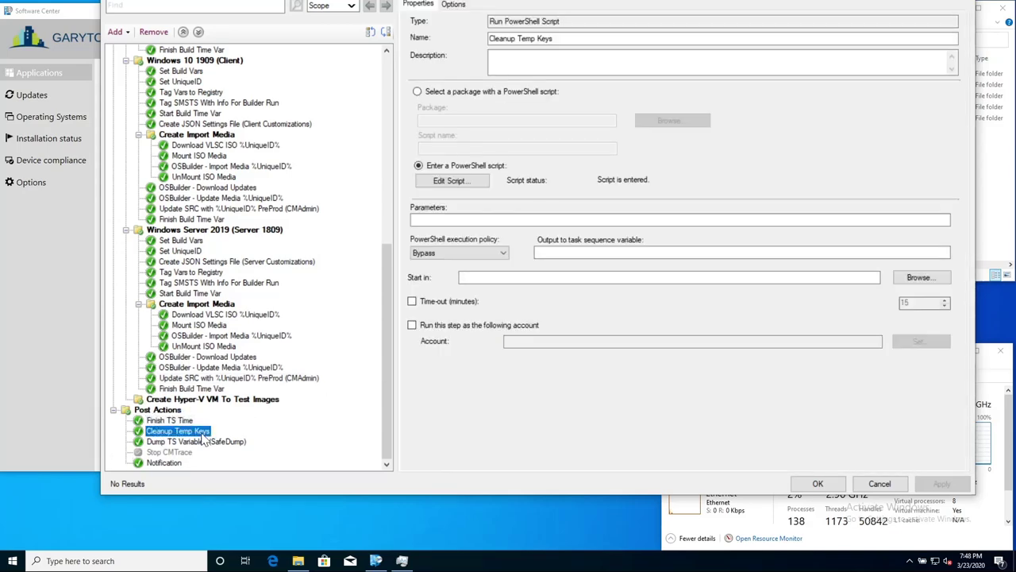
{"action": "left_click", "coordinate": [449, 180]}
{"action": "left_click_drag", "start_coordinate": [616, 170], "coordinate": [304, 143]}
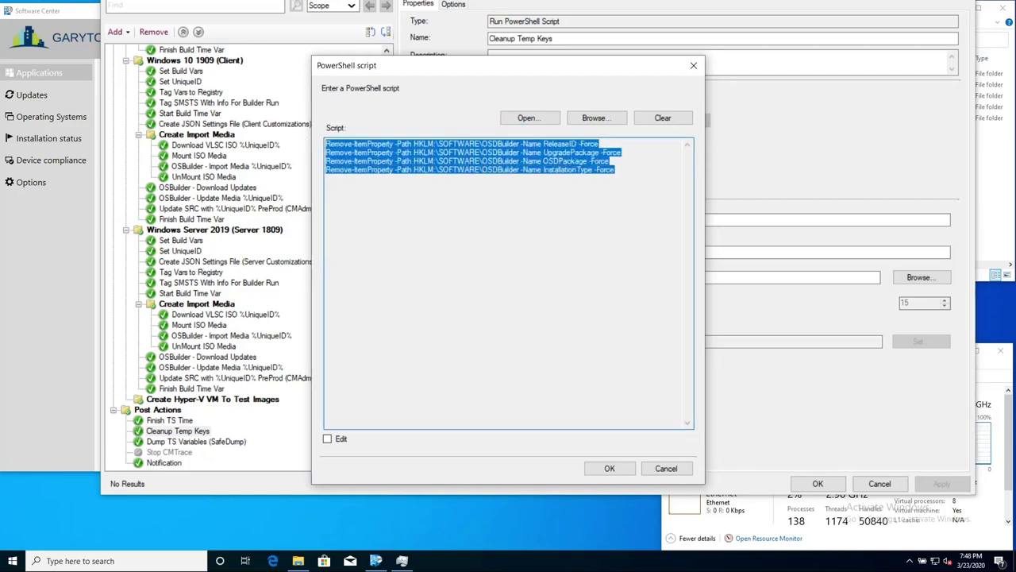
{"action": "left_click", "coordinate": [665, 468]}
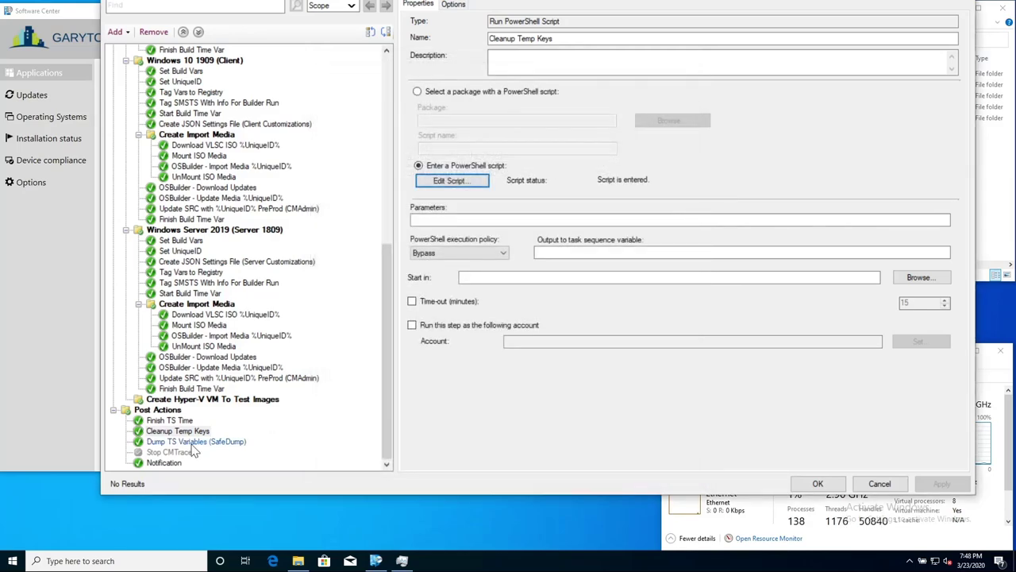
Step: Check the Dump TS Variables (SafeDump) and Notification steps, and close the task sequence without saving
{"action": "left_click", "coordinate": [211, 443]}
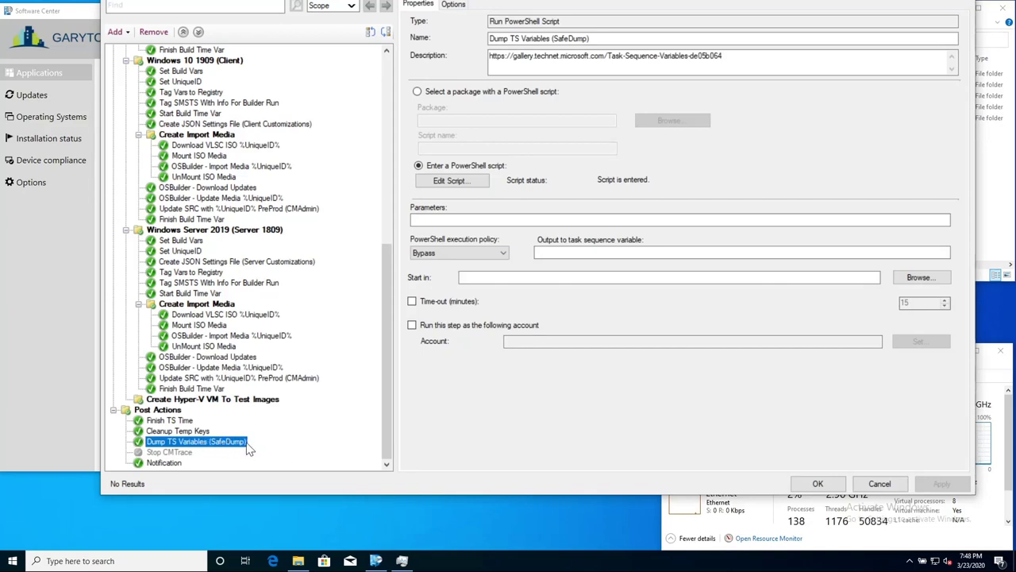
{"action": "left_click", "coordinate": [169, 465]}
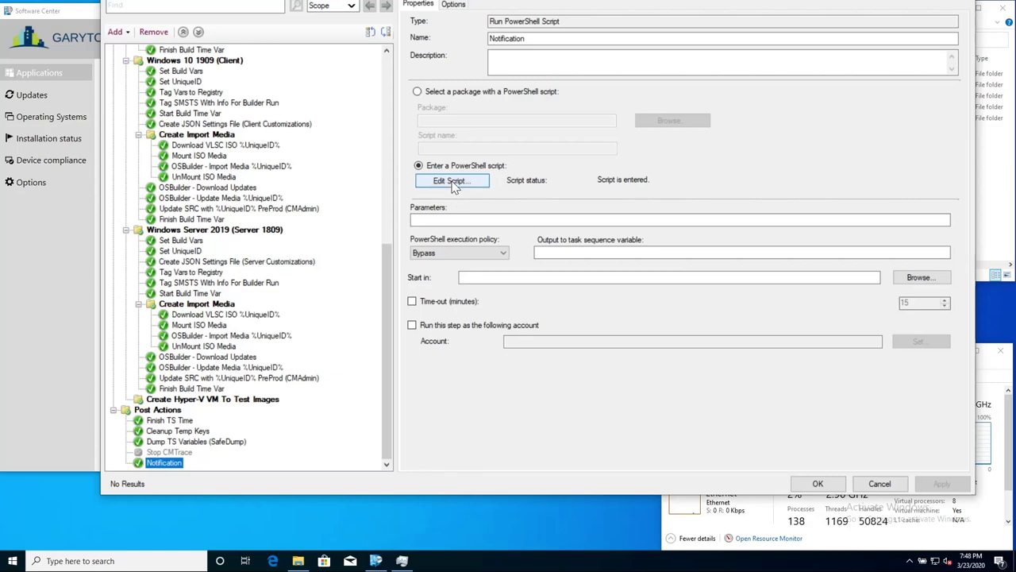
{"action": "left_click", "coordinate": [879, 485]}
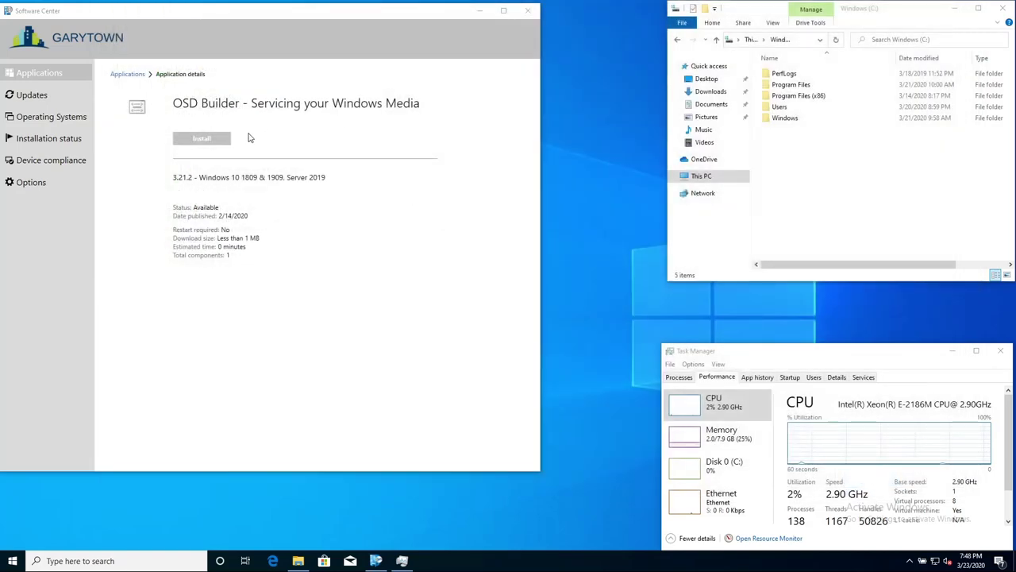
Step: Start installing OSD Builder - Servicing your Windows Media from Software Center, and arrange Task Manager and the C: drive window for monitoring
{"action": "left_click", "coordinate": [188, 145]}
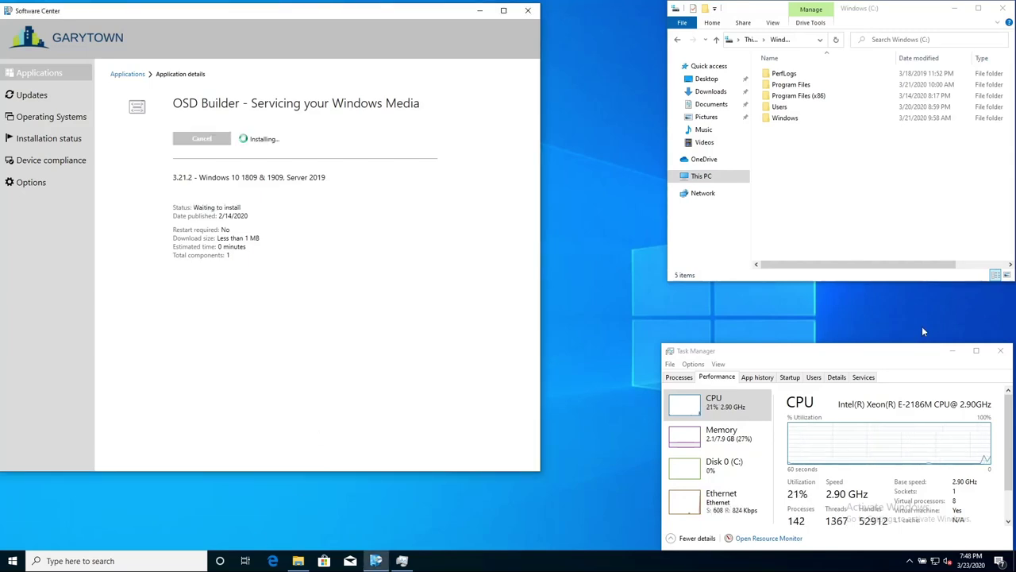
{"action": "left_click_drag", "start_coordinate": [889, 353], "coordinate": [886, 308]}
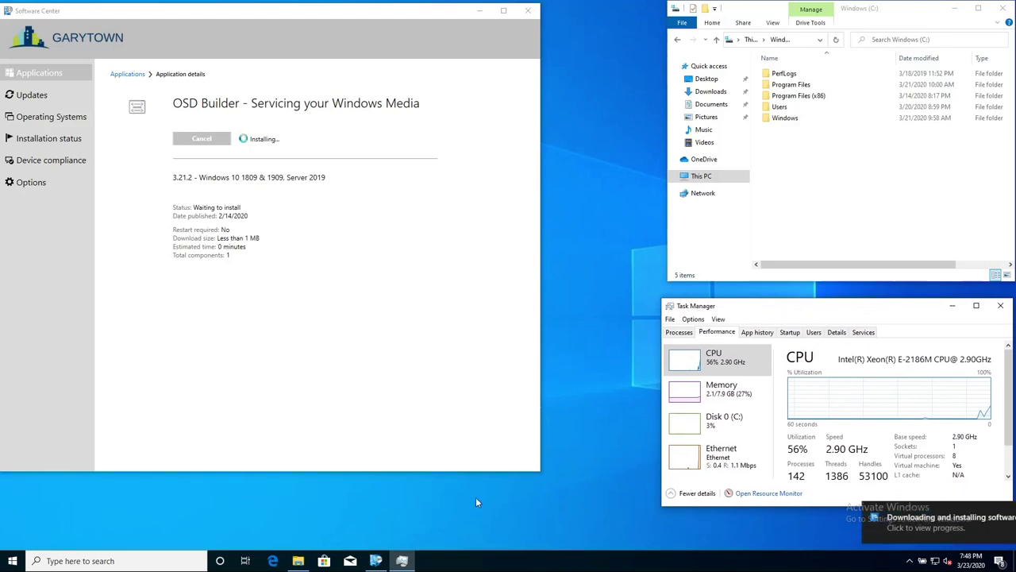
{"action": "left_click", "coordinate": [298, 560]}
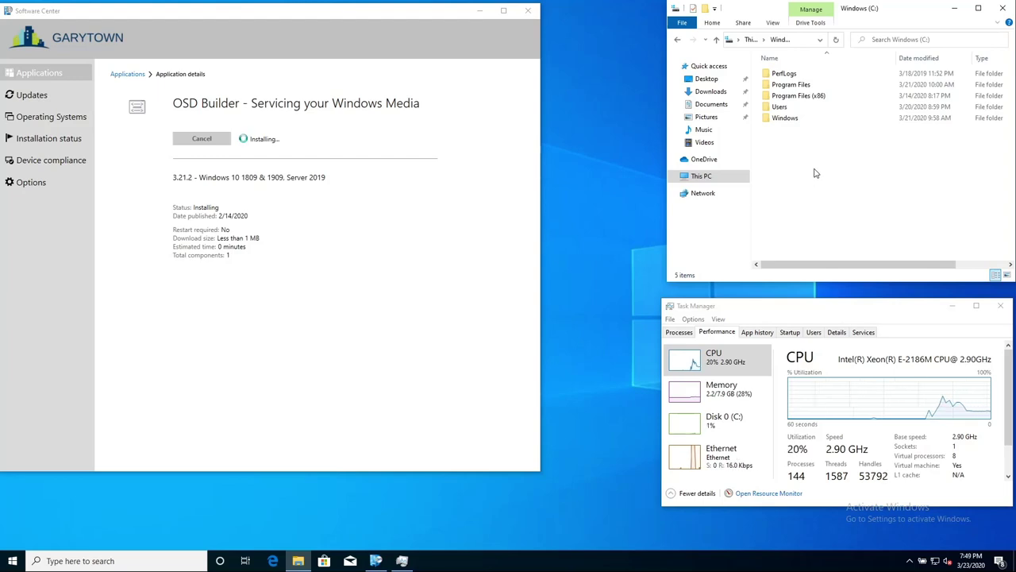
Step: Open the list of installed programs in Control Panel
{"action": "left_click", "coordinate": [10, 561]}
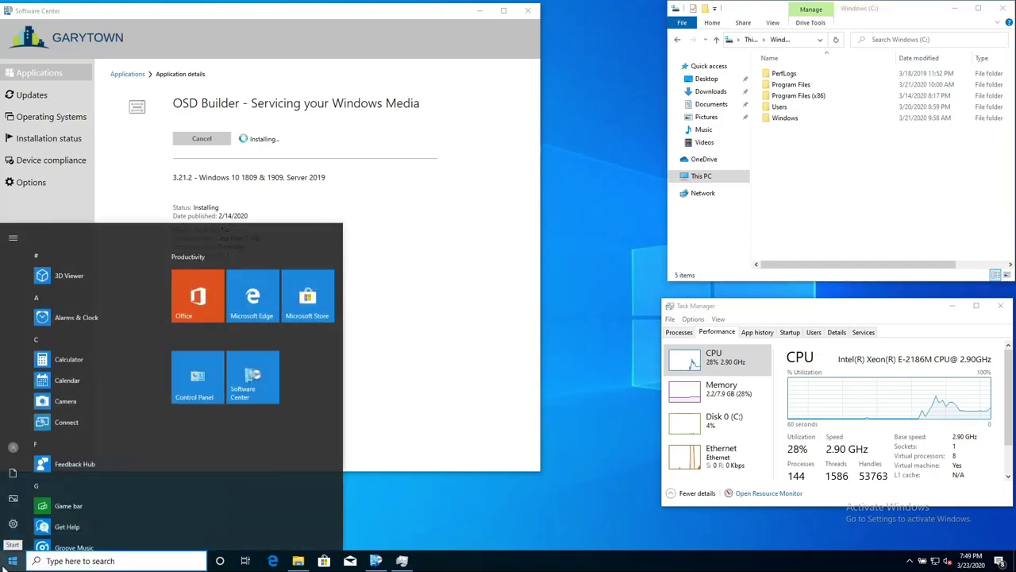
{"action": "left_click", "coordinate": [208, 359]}
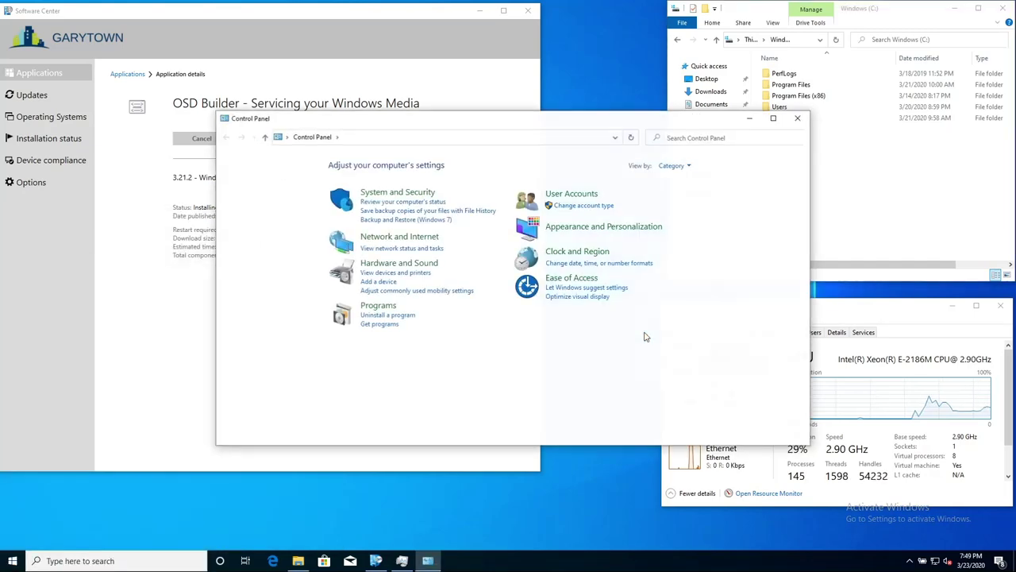
{"action": "left_click", "coordinate": [385, 316]}
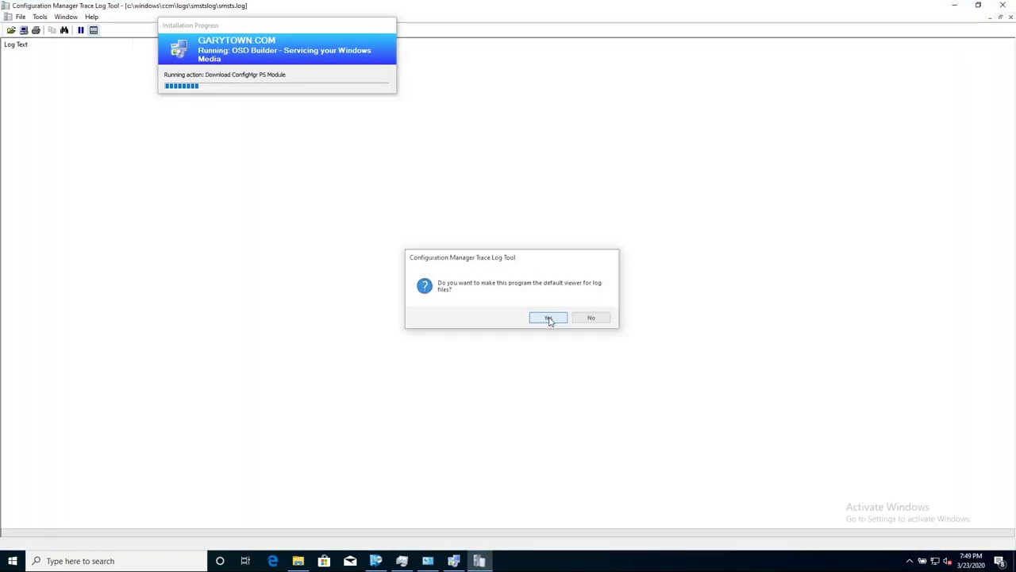
Step: Make the Configuration Manager Trace Log Tool the default viewer for log files
{"action": "left_click", "coordinate": [549, 318]}
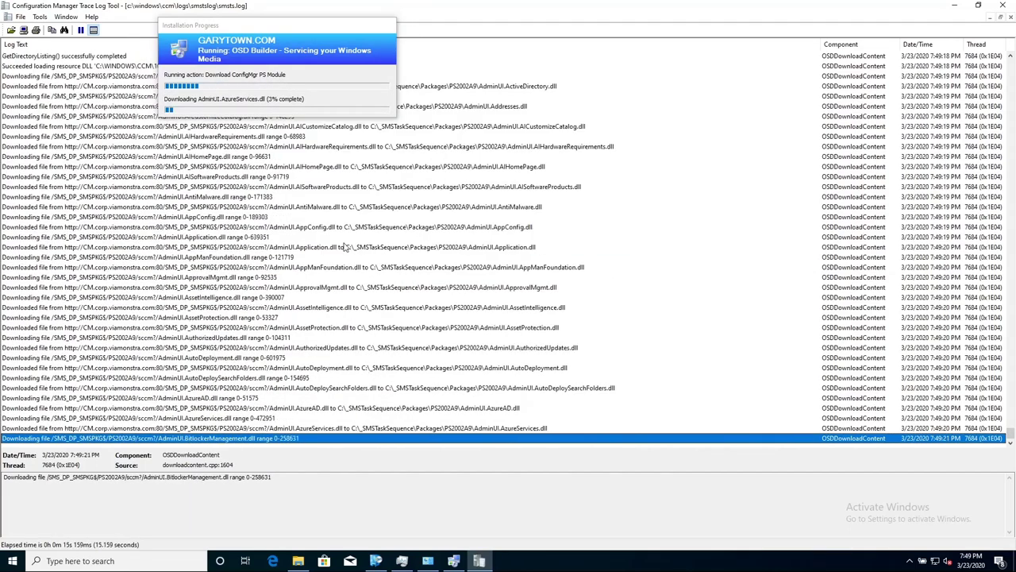
Step: Bring up the installed programs list, widen its Name column, and move the window clear of most of the log
{"action": "mouse_move", "coordinate": [426, 562]}
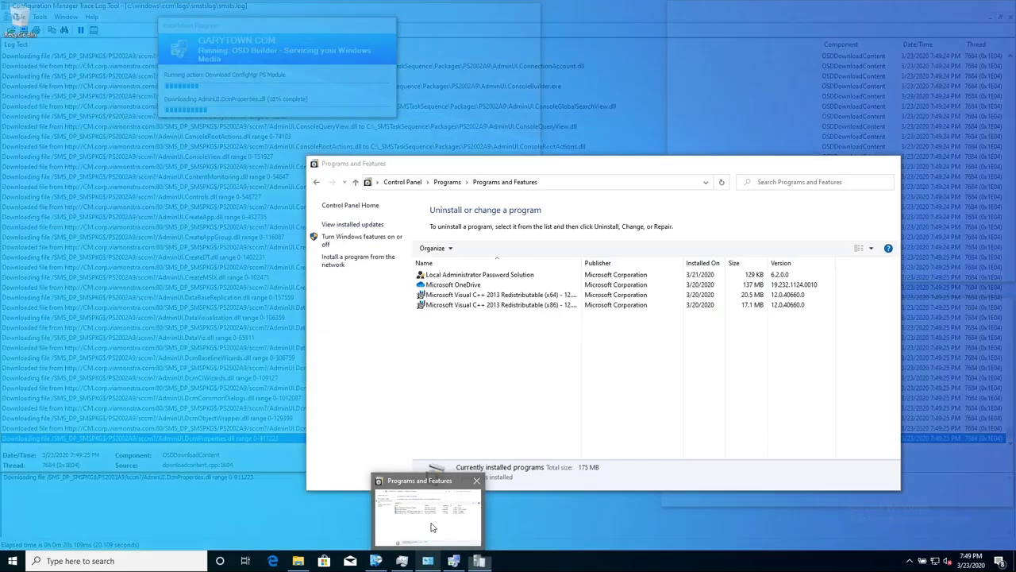
{"action": "left_click", "coordinate": [432, 524]}
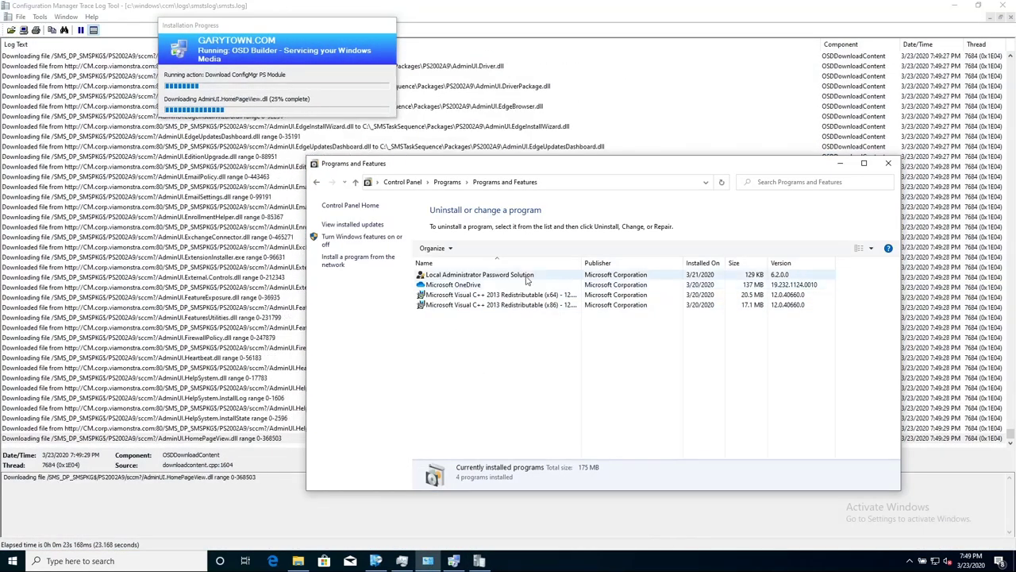
{"action": "left_click_drag", "start_coordinate": [582, 262], "coordinate": [621, 263]}
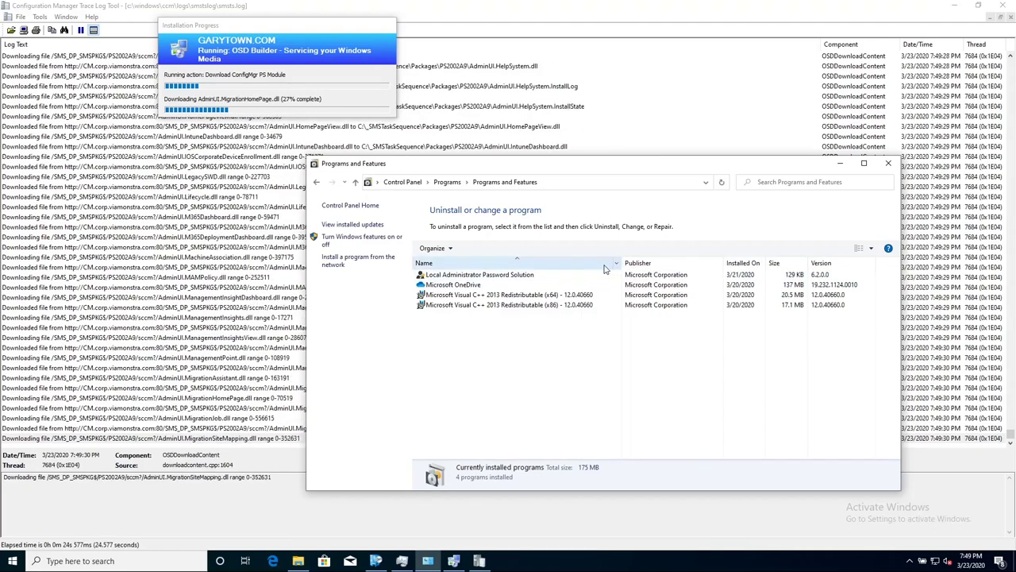
{"action": "left_click", "coordinate": [477, 275]}
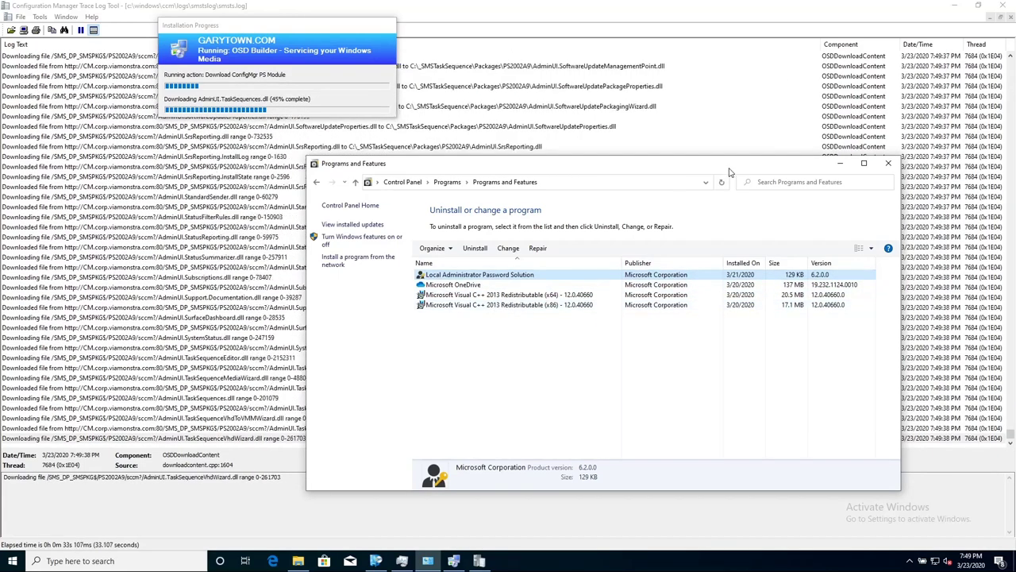
{"action": "left_click_drag", "start_coordinate": [730, 171], "coordinate": [768, 320]}
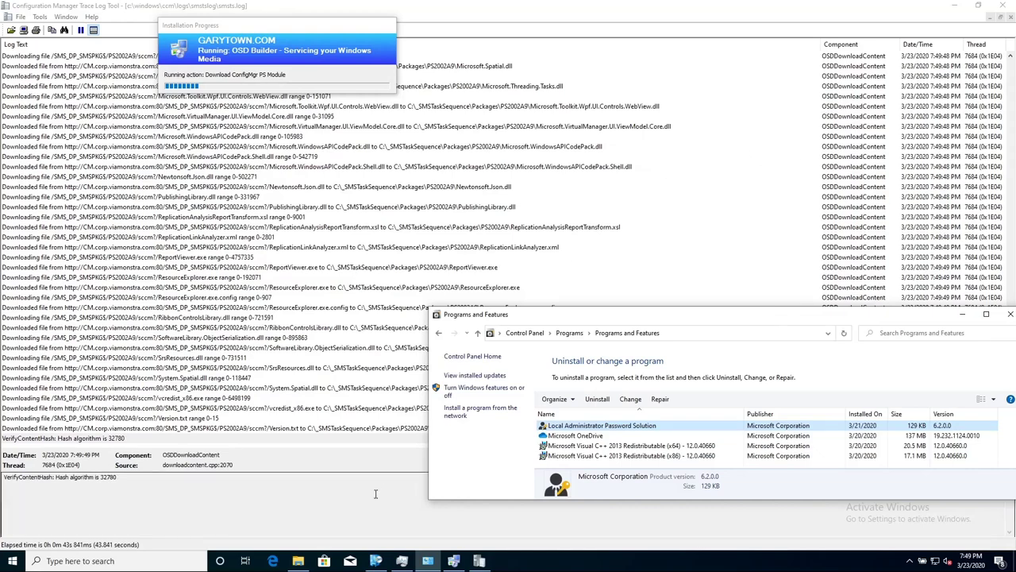
Step: Open the _SMSTaskSequence folder on the C: drive, granting access to it, and view the PS200071 package under Packages
{"action": "left_click", "coordinate": [298, 561]}
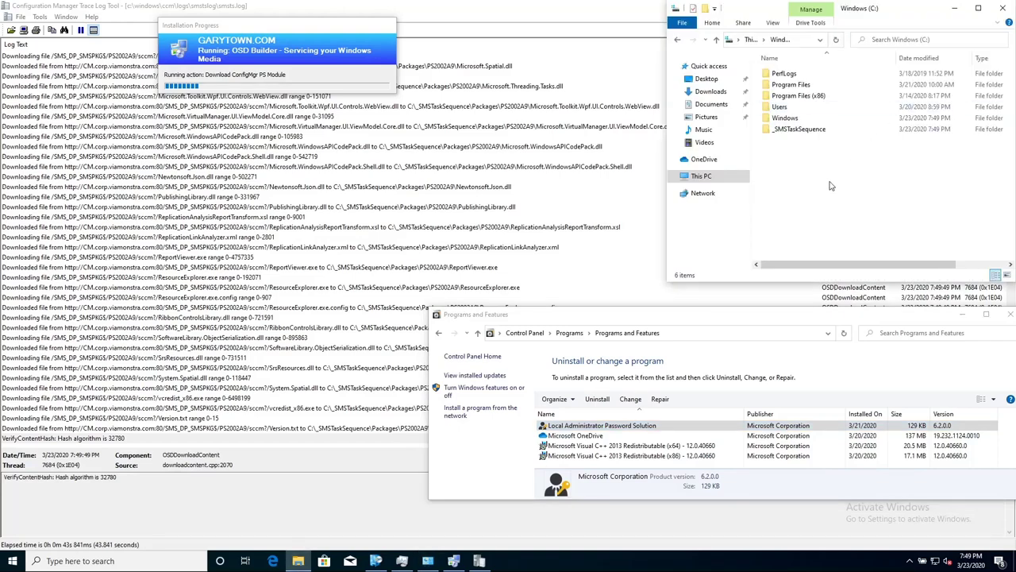
{"action": "double_click", "coordinate": [804, 130]}
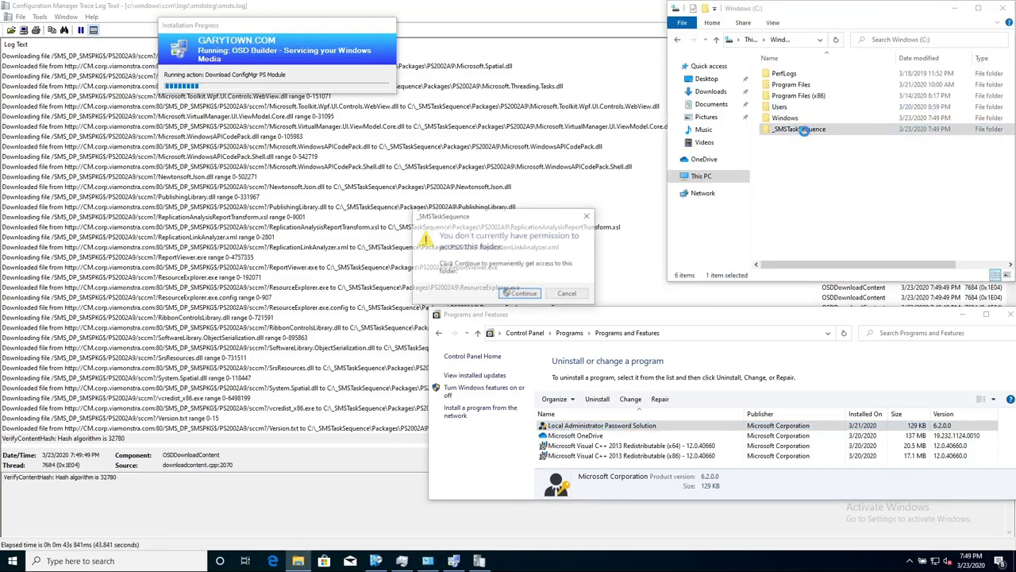
{"action": "left_click", "coordinate": [520, 294]}
{"action": "left_click", "coordinate": [786, 74]}
{"action": "double_click", "coordinate": [786, 74]}
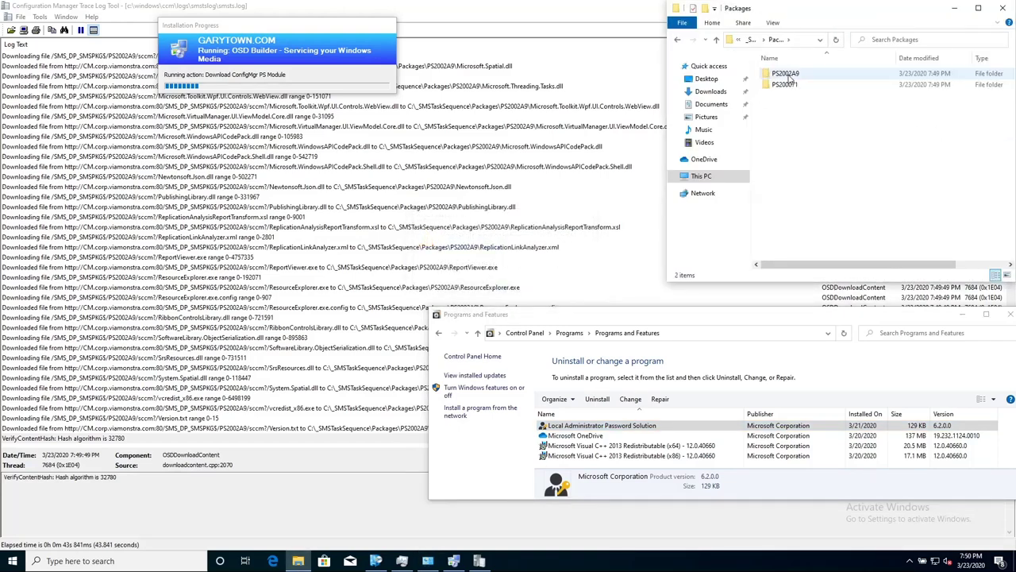
{"action": "double_click", "coordinate": [786, 84]}
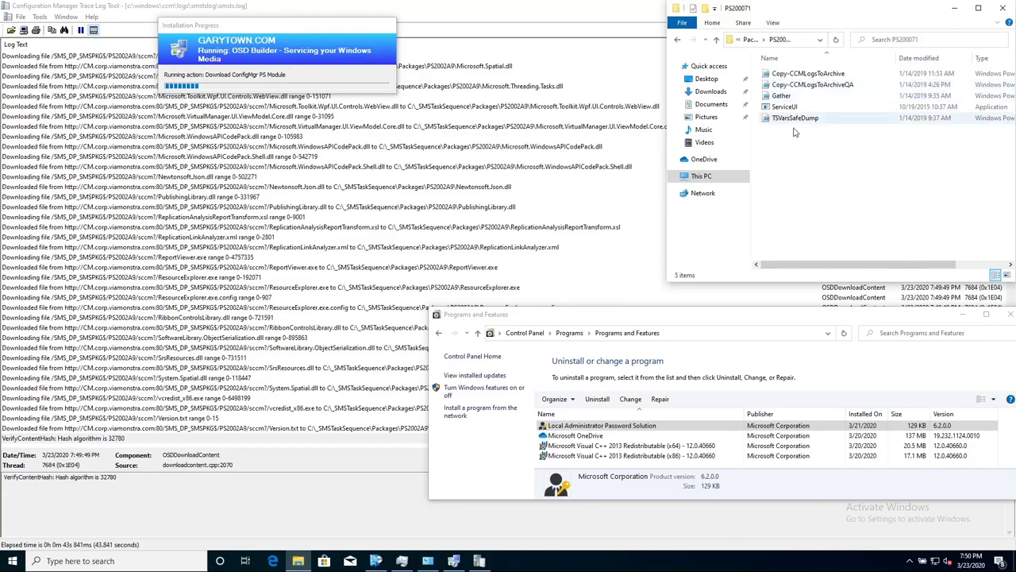
Step: Go back to the Packages folder and look through the files of the PS2002A9 package
{"action": "left_click", "coordinate": [677, 39]}
{"action": "left_click", "coordinate": [786, 74]}
{"action": "double_click", "coordinate": [787, 74]}
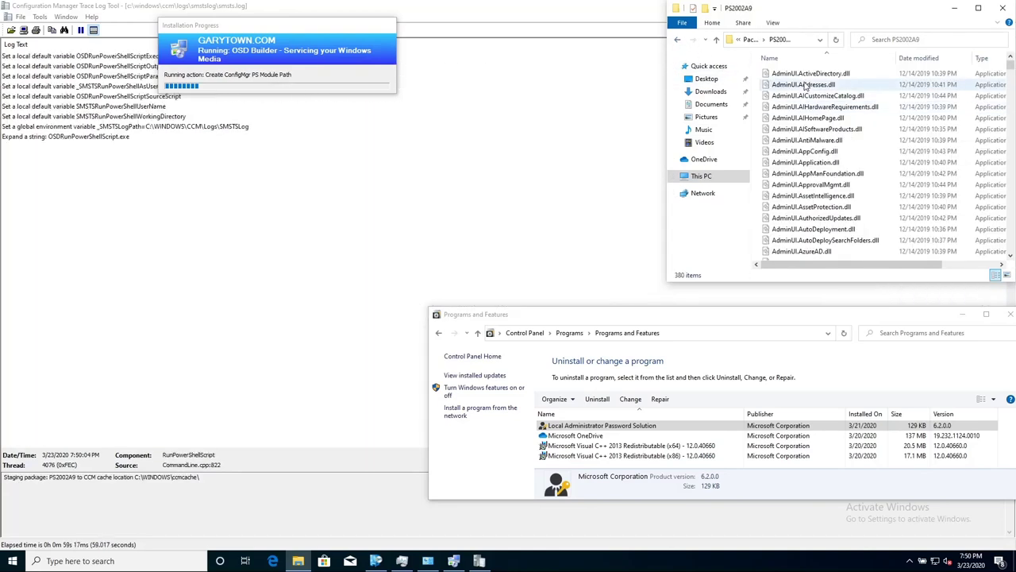
{"action": "scroll", "coordinate": [834, 150], "scroll_direction": "down", "scroll_amount": 2}
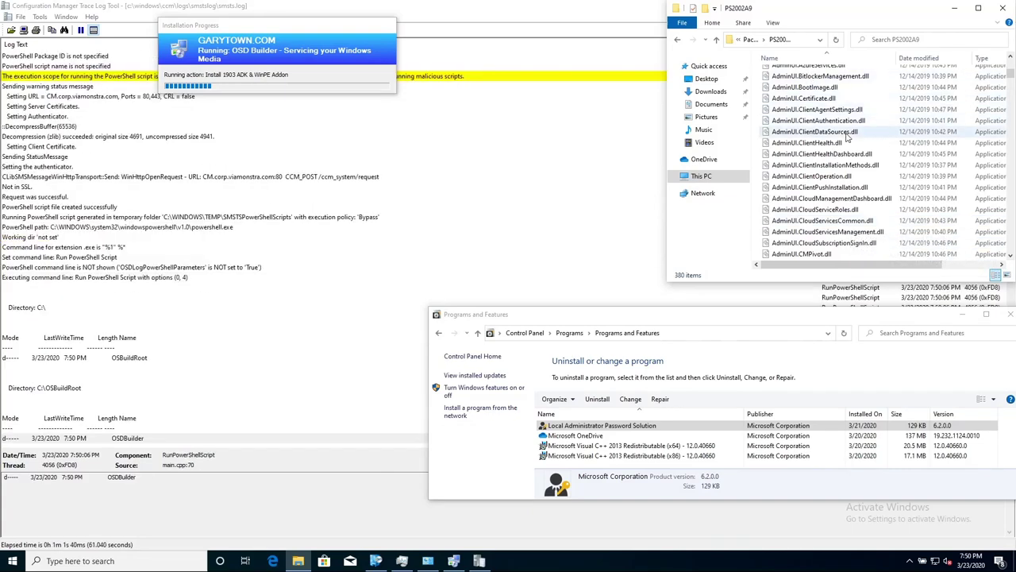
Step: Try to return from PS2002A9 to the _SMSTaskSequence Packages folder
{"action": "left_click", "coordinate": [677, 40]}
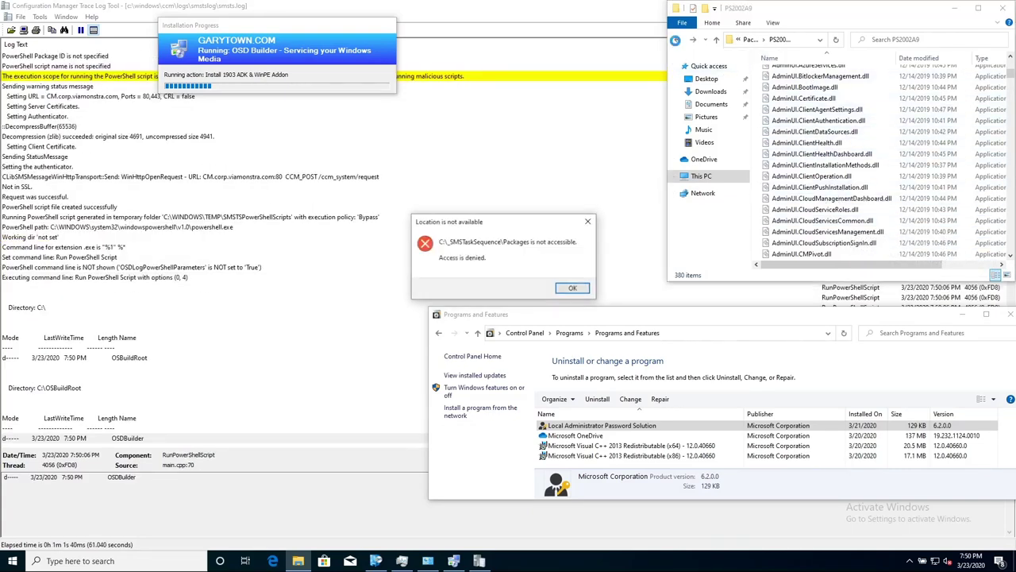
{"action": "left_click", "coordinate": [586, 292]}
{"action": "left_click", "coordinate": [748, 40]}
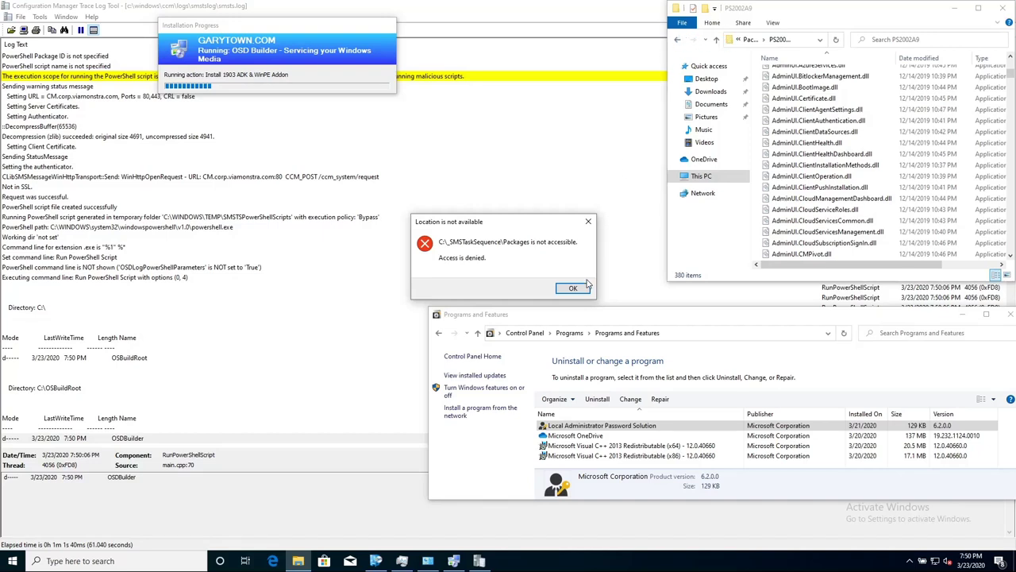
{"action": "left_click", "coordinate": [587, 287]}
{"action": "left_click", "coordinate": [574, 288]}
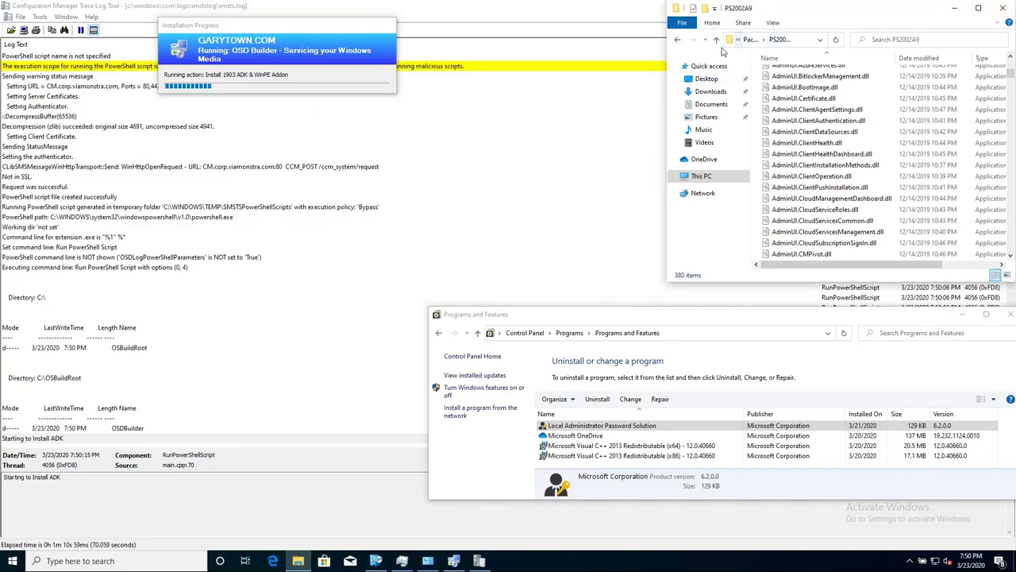
Step: Open the OSBuildRoot folder on the C: drive and check its setup files and OSDBuilder subfolder
{"action": "left_click", "coordinate": [702, 178]}
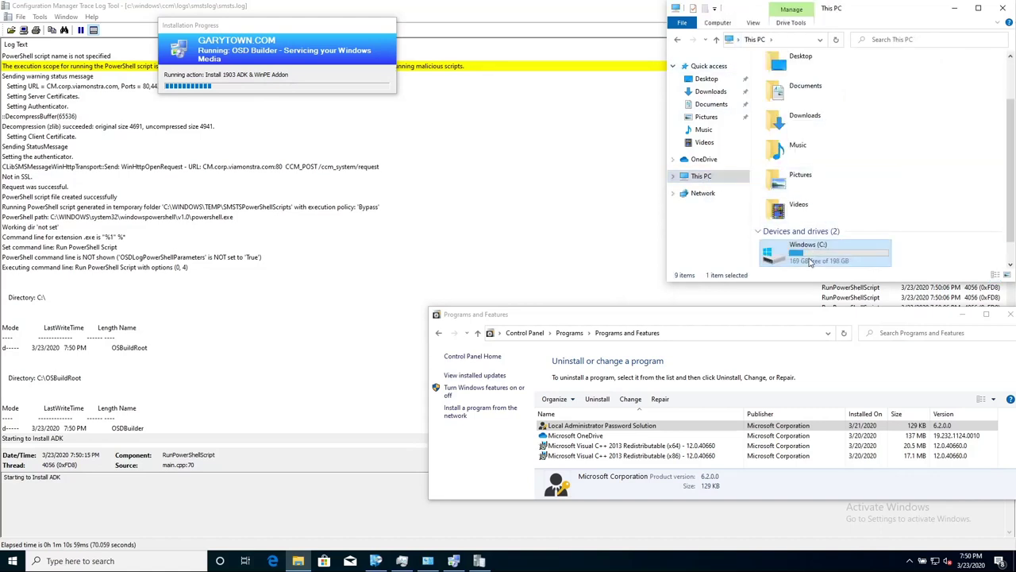
{"action": "double_click", "coordinate": [794, 262]}
{"action": "double_click", "coordinate": [803, 84]}
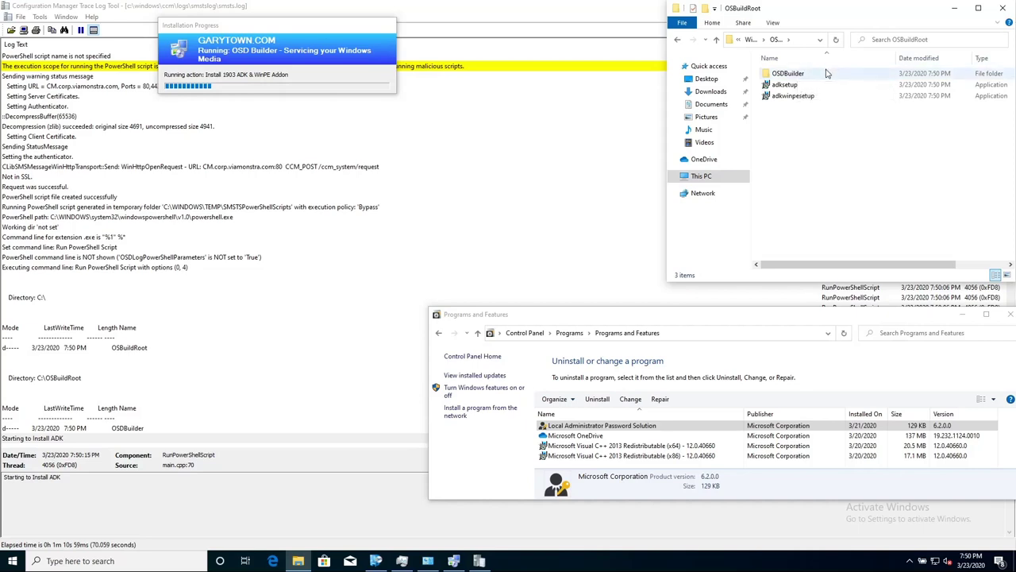
{"action": "double_click", "coordinate": [832, 72]}
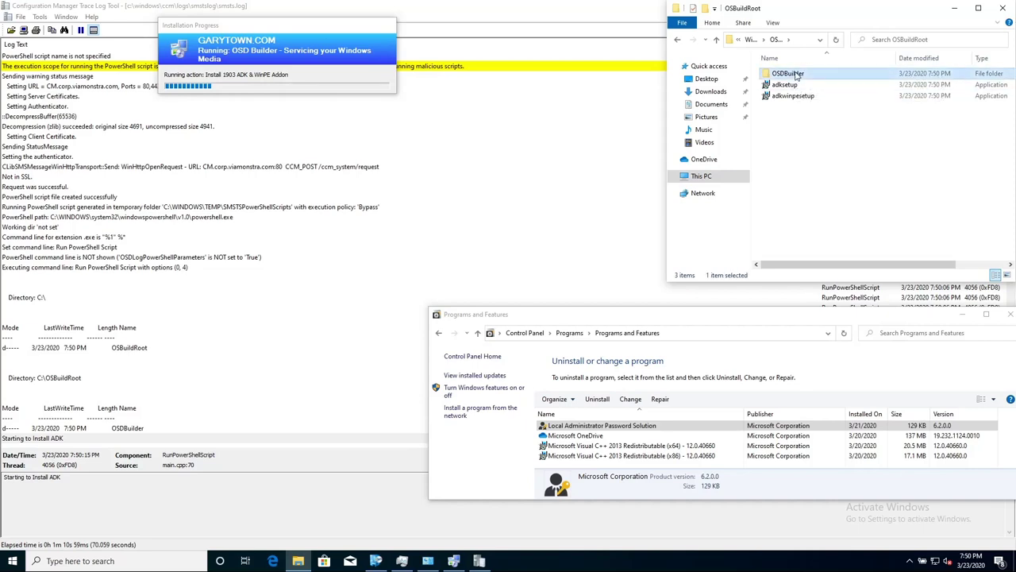
{"action": "left_click", "coordinate": [677, 39]}
Step: Check the Starting to Install ADK log entry, and refresh the installed programs list to inspect the Windows Assessment and Deployment Kit entry
{"action": "left_click", "coordinate": [224, 337]}
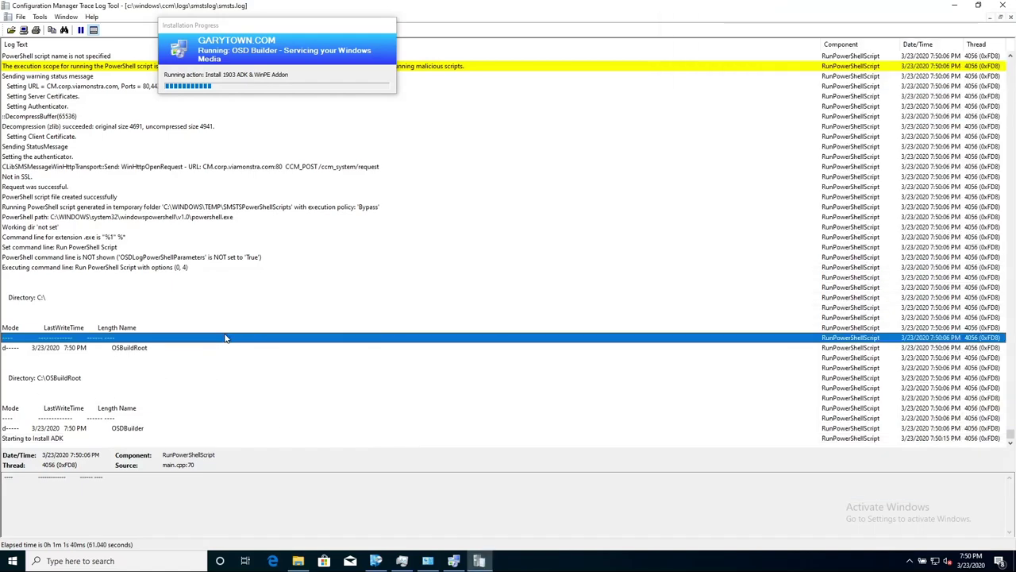
{"action": "left_click", "coordinate": [47, 439]}
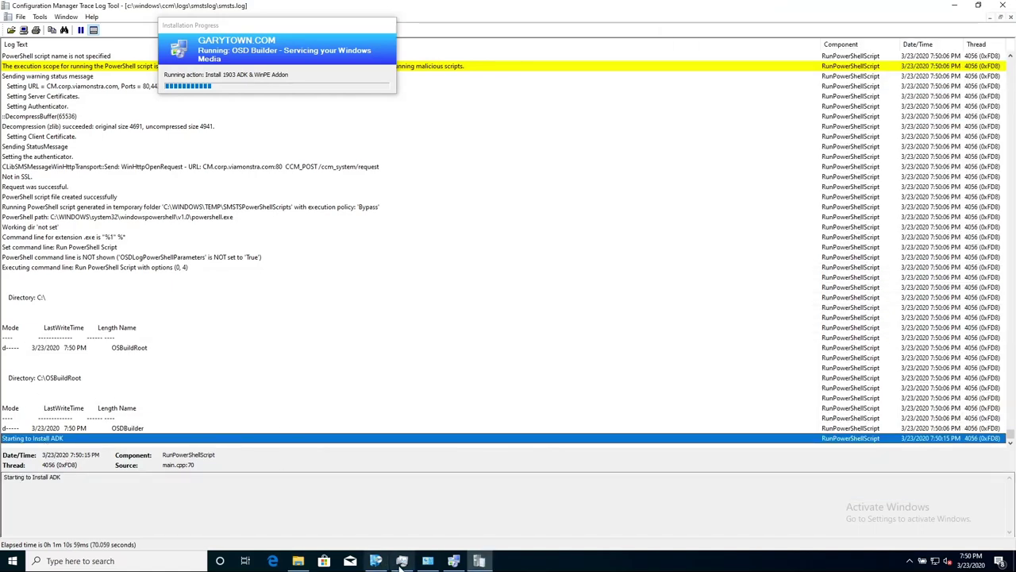
{"action": "left_click", "coordinate": [433, 564]}
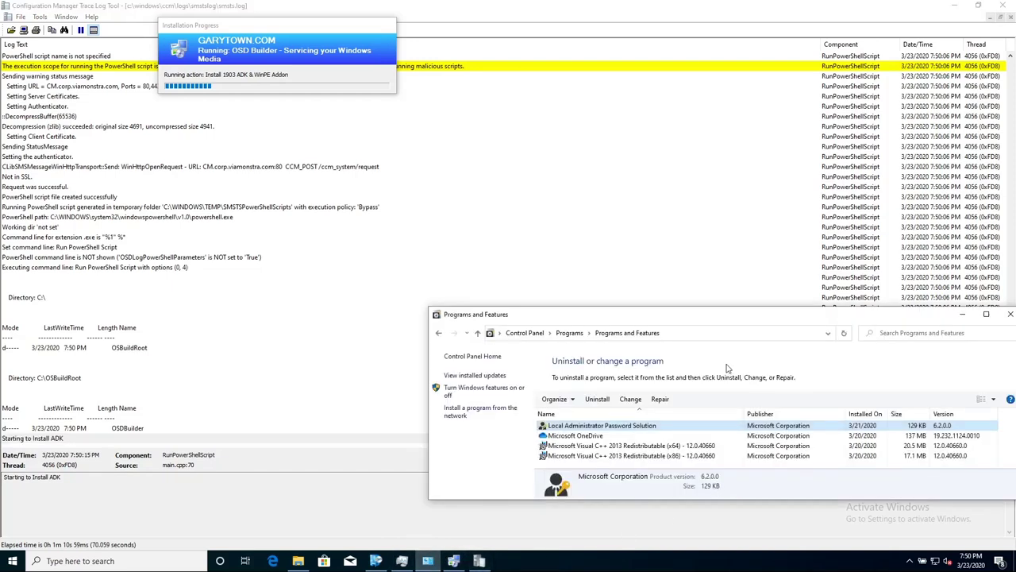
{"action": "left_click_drag", "start_coordinate": [686, 307], "coordinate": [685, 223]}
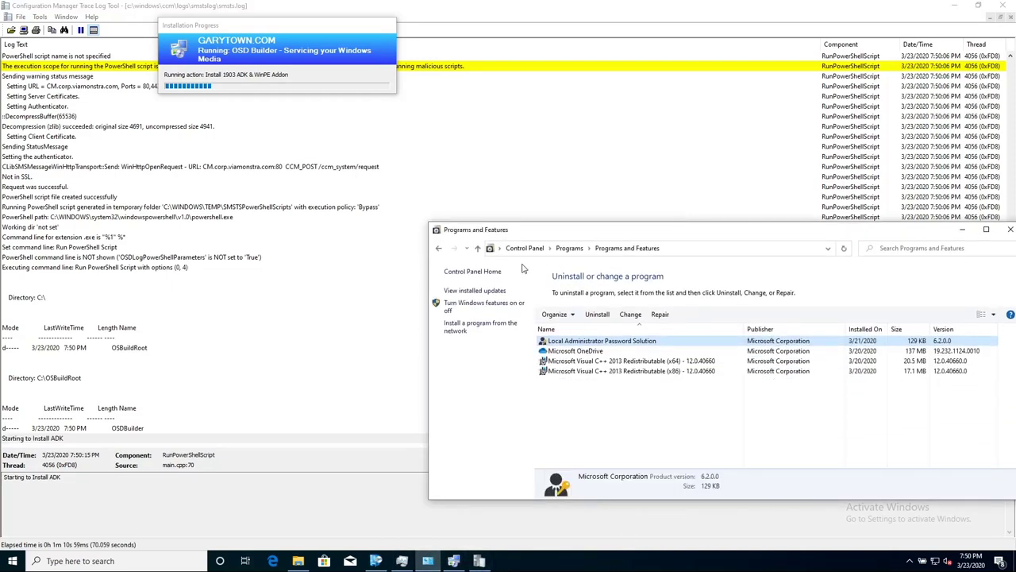
{"action": "left_click", "coordinate": [843, 248]}
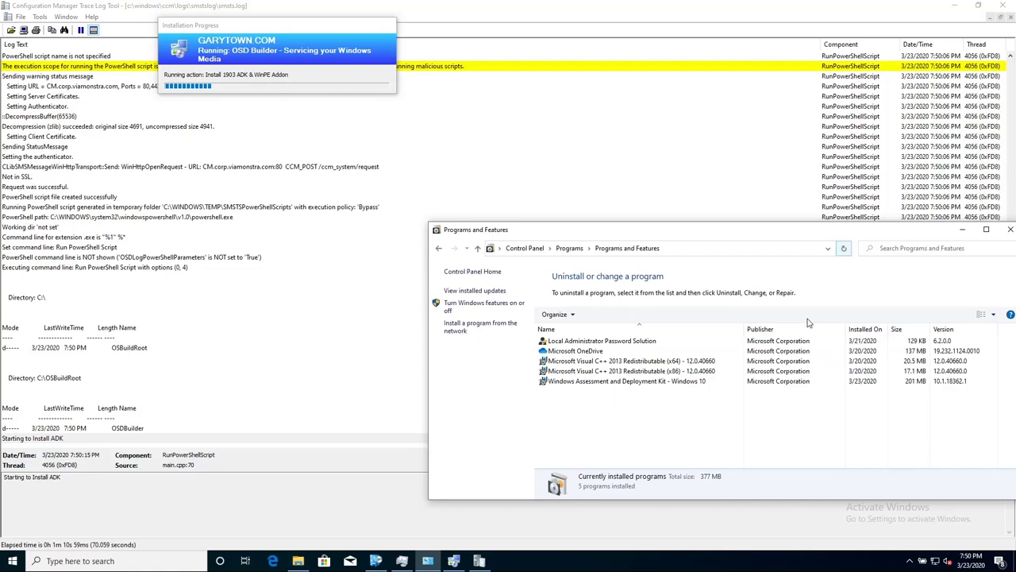
{"action": "left_click", "coordinate": [616, 383]}
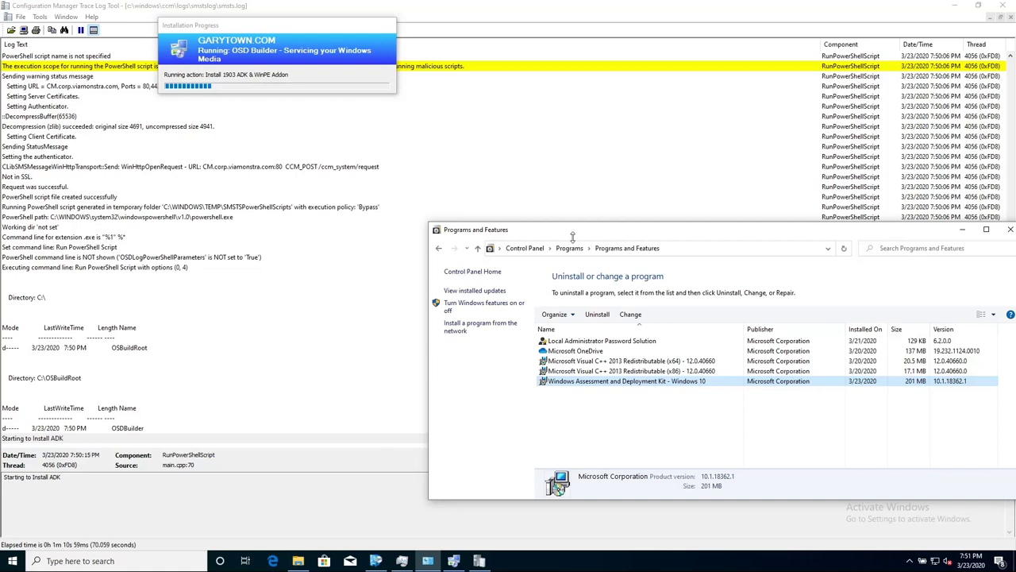
Step: Bring up Task Manager to check the machine's CPU and network activity during the ADK installation
{"action": "left_click", "coordinate": [458, 561]}
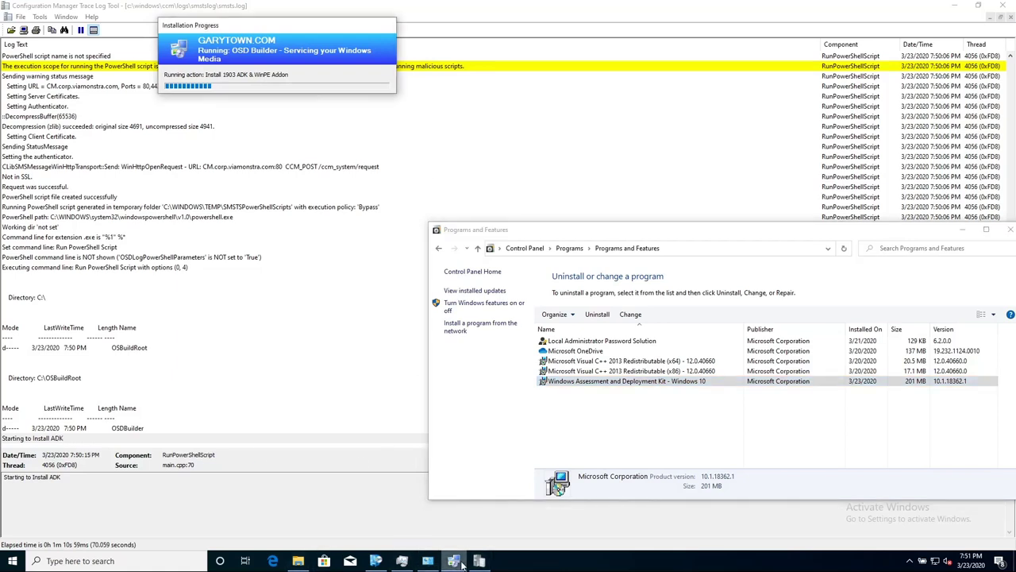
{"action": "left_click", "coordinate": [402, 561]}
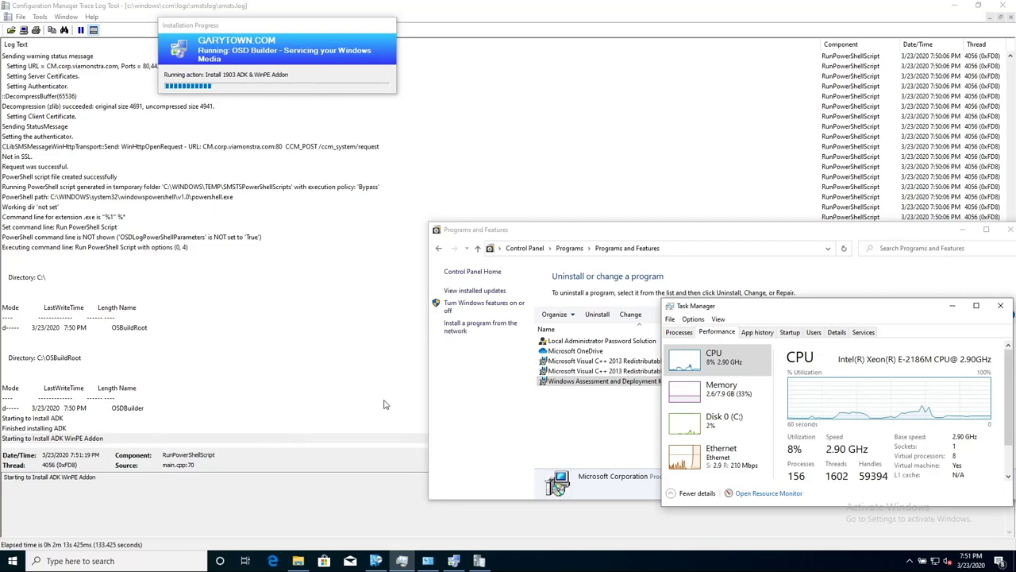
Step: Refresh the installed programs list to check for the Windows Preinstallation Environment add-on, and bring back the OSBuildRoot folder window
{"action": "left_click", "coordinate": [427, 560]}
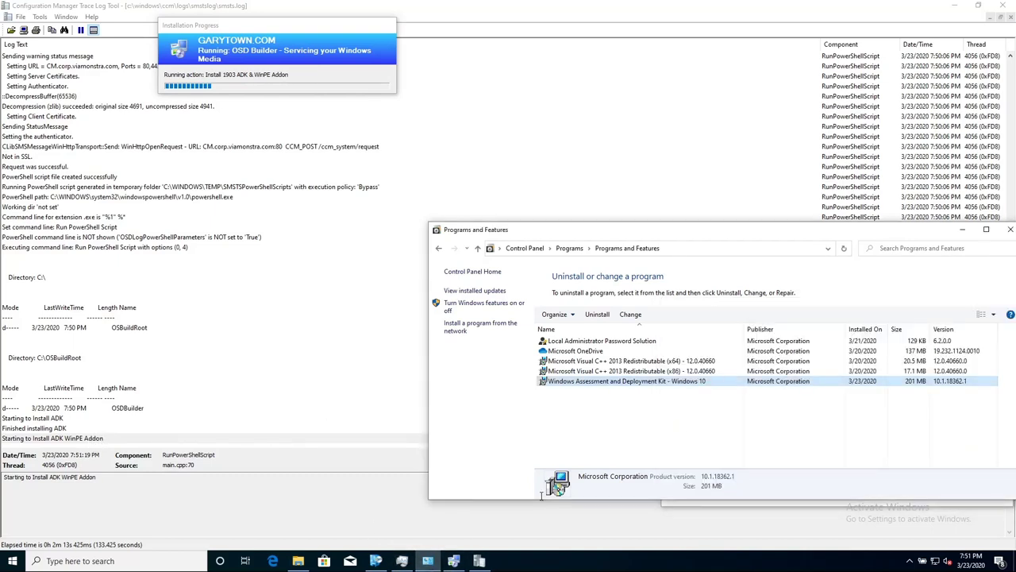
{"action": "left_click", "coordinate": [843, 247]}
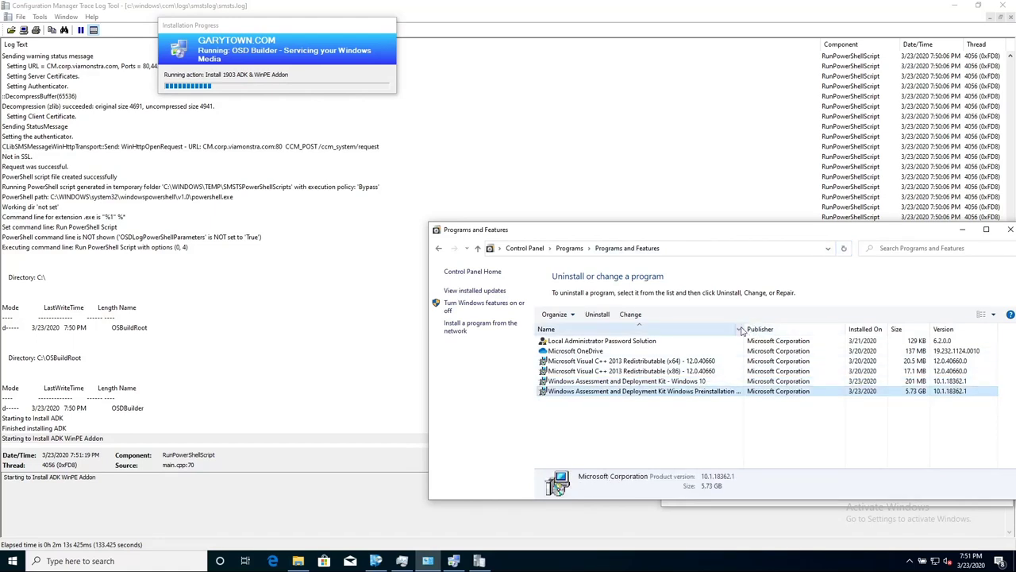
{"action": "mouse_move", "coordinate": [744, 329]}
{"action": "left_mouse_down"}
{"action": "mouse_move", "coordinate": [855, 329]}
{"action": "mouse_move", "coordinate": [725, 329]}
{"action": "left_mouse_up"}
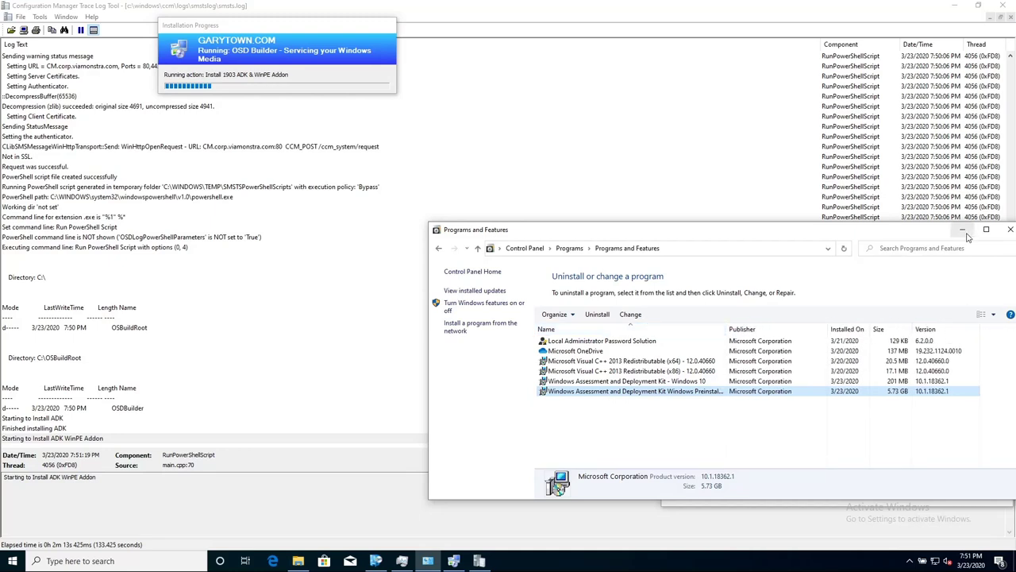
{"action": "left_click", "coordinate": [298, 560]}
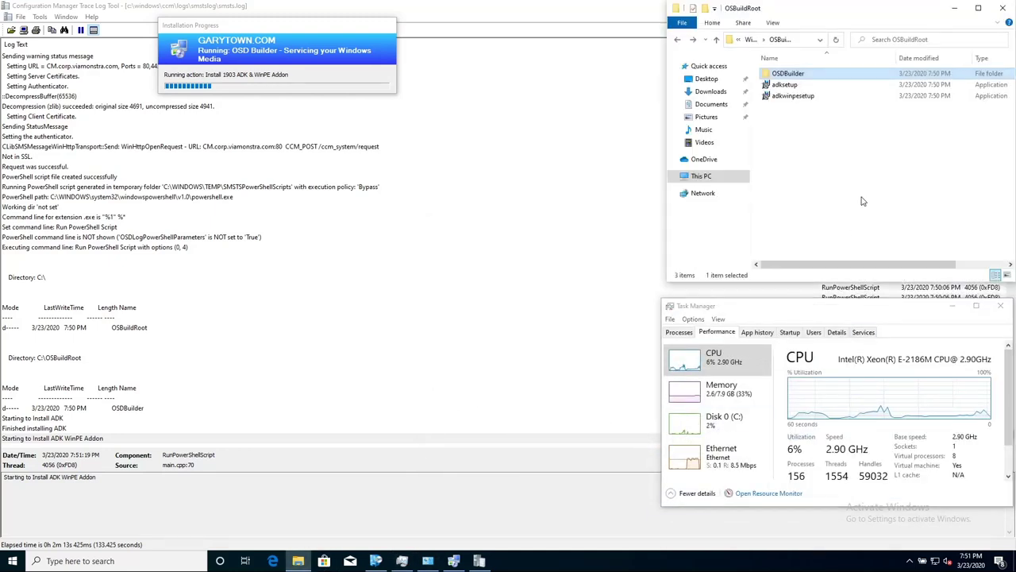
{"action": "left_click_drag", "start_coordinate": [842, 11], "coordinate": [845, 15]}
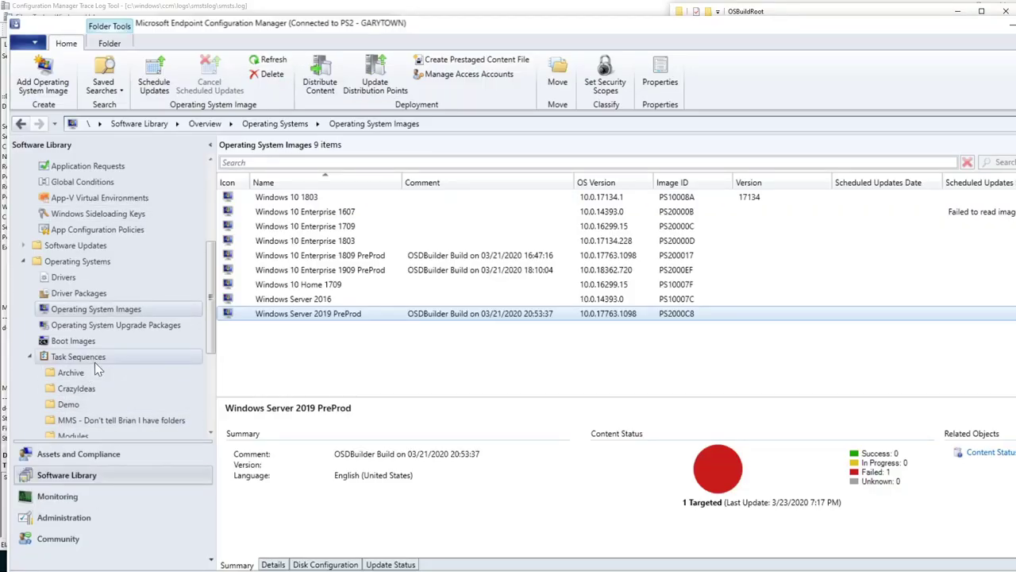
Step: In the Configuration Manager console, open the OSD Builder - Servicing your Windows Media task sequence from the Production folder for editing
{"action": "scroll", "coordinate": [95, 362], "scroll_direction": "down", "scroll_amount": 2}
{"action": "left_click", "coordinate": [125, 357]}
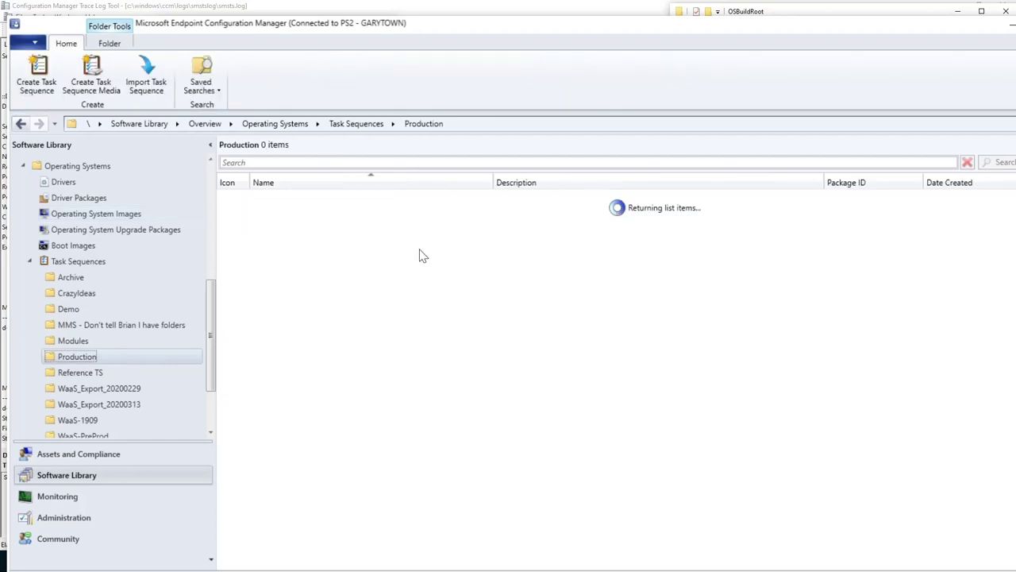
{"action": "left_click", "coordinate": [308, 243]}
{"action": "right_click", "coordinate": [309, 248]}
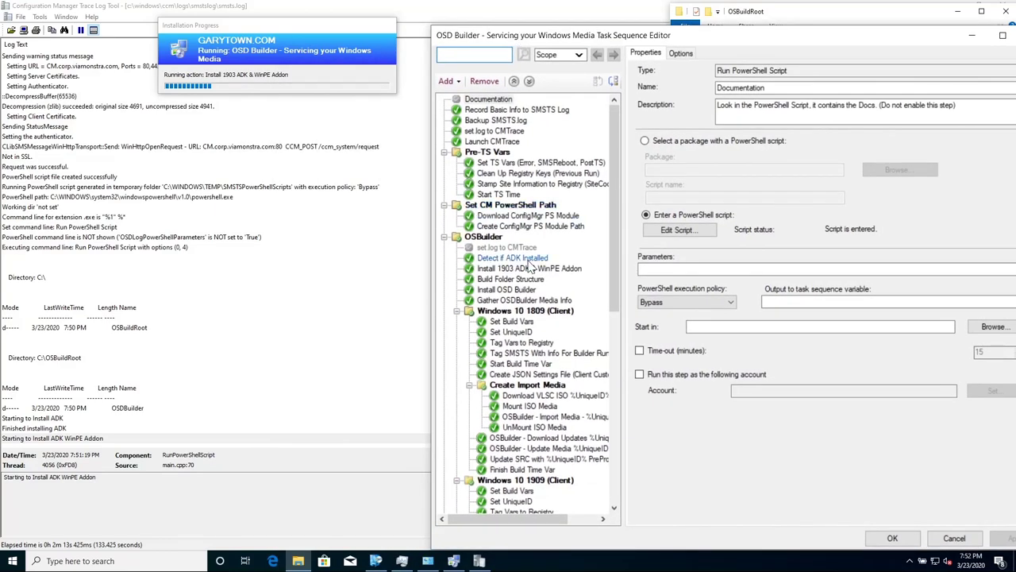
Step: View the PowerShell script of the Install 1903 ADK & WinPE Addon step and close it without changes
{"action": "left_click", "coordinate": [522, 269]}
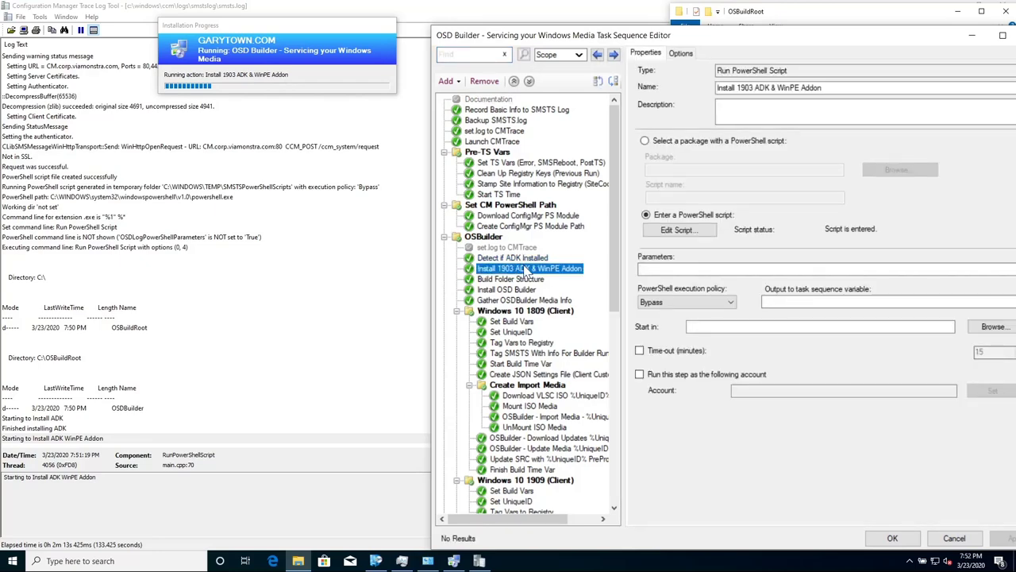
{"action": "left_click", "coordinate": [692, 231]}
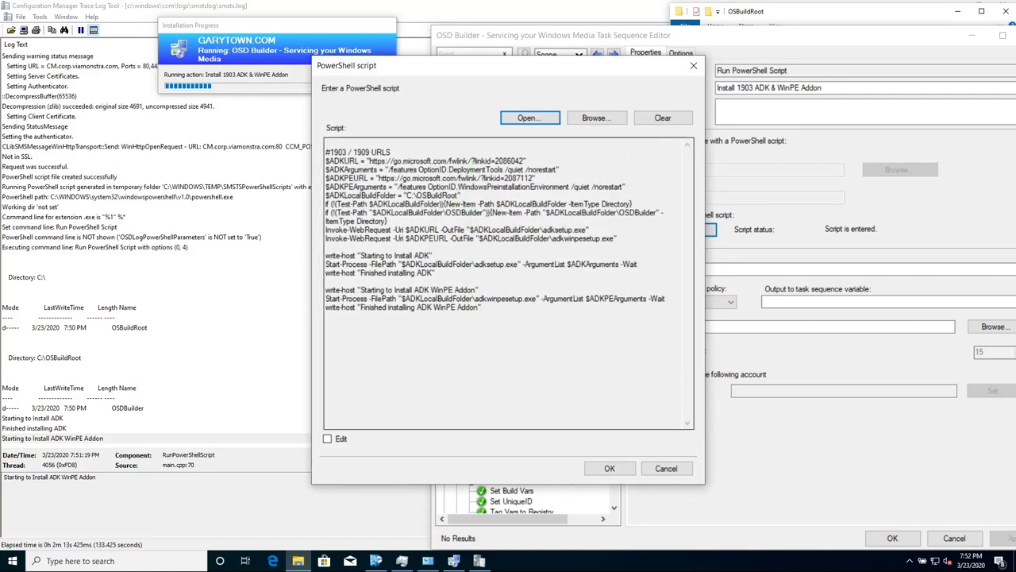
{"action": "left_click", "coordinate": [667, 467]}
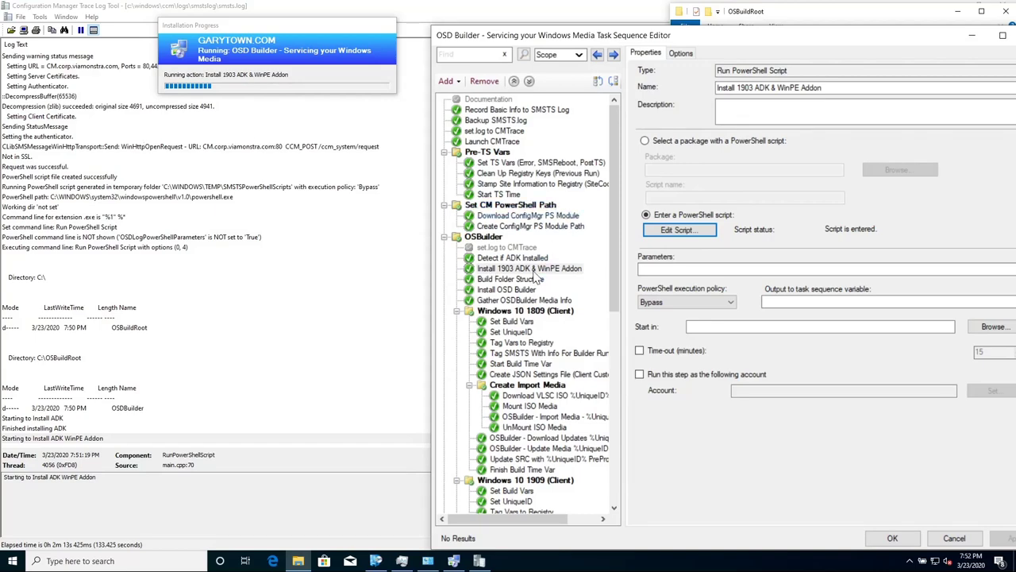
Step: Review the WinPE add-on arguments and install commands in the Install 1903 ADK & WinPE Addon script, close it, and select the Build Folder Structure step
{"action": "left_click", "coordinate": [679, 230]}
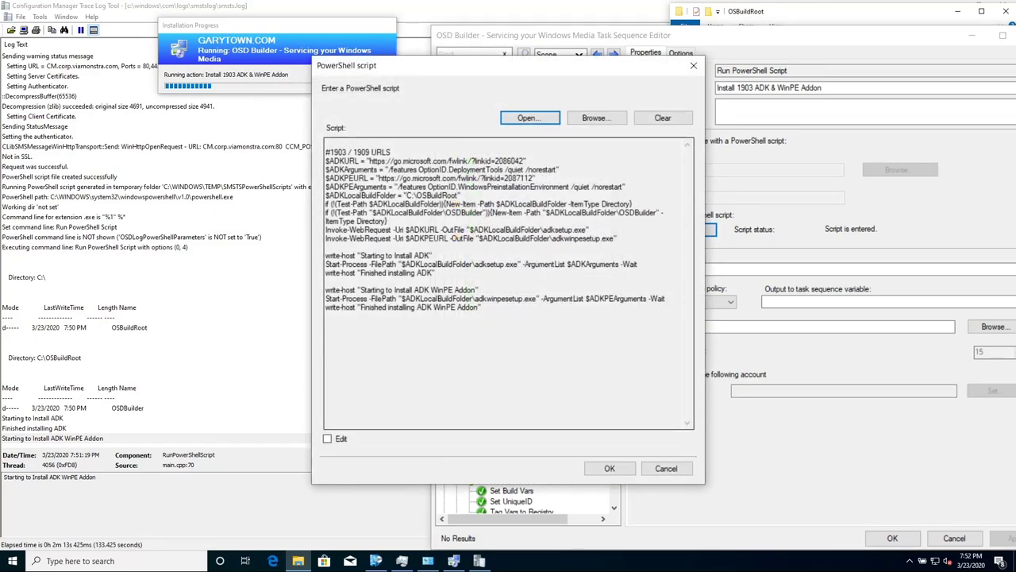
{"action": "left_click_drag", "start_coordinate": [325, 299], "coordinate": [648, 299]}
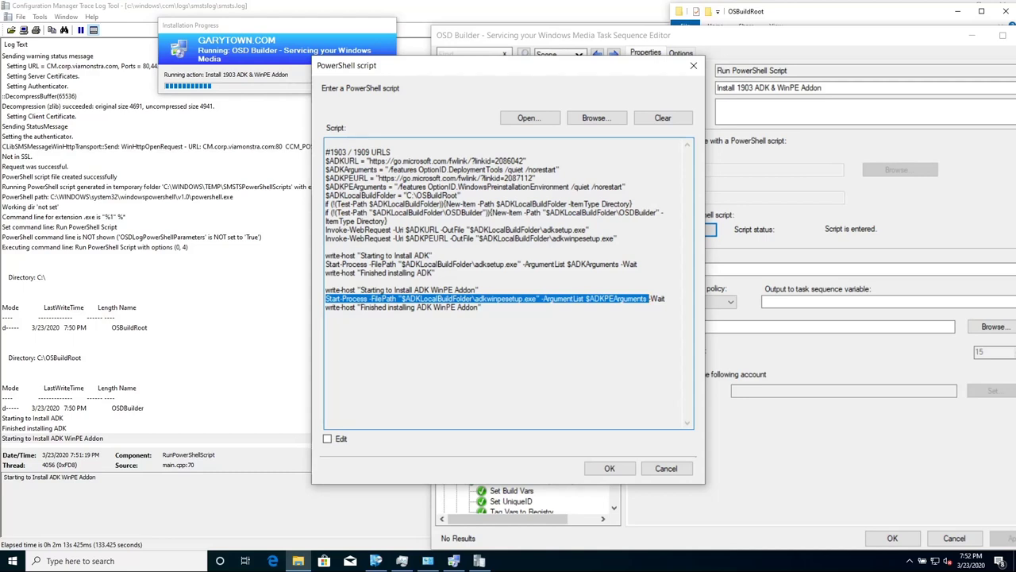
{"action": "left_click_drag", "start_coordinate": [326, 195], "coordinate": [627, 186]}
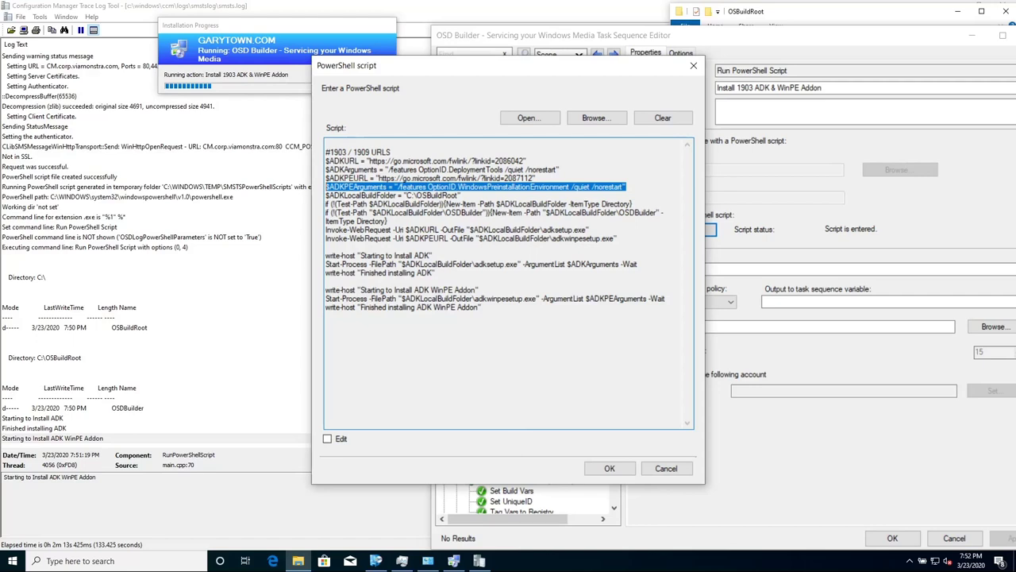
{"action": "left_click_drag", "start_coordinate": [482, 307], "coordinate": [326, 255]}
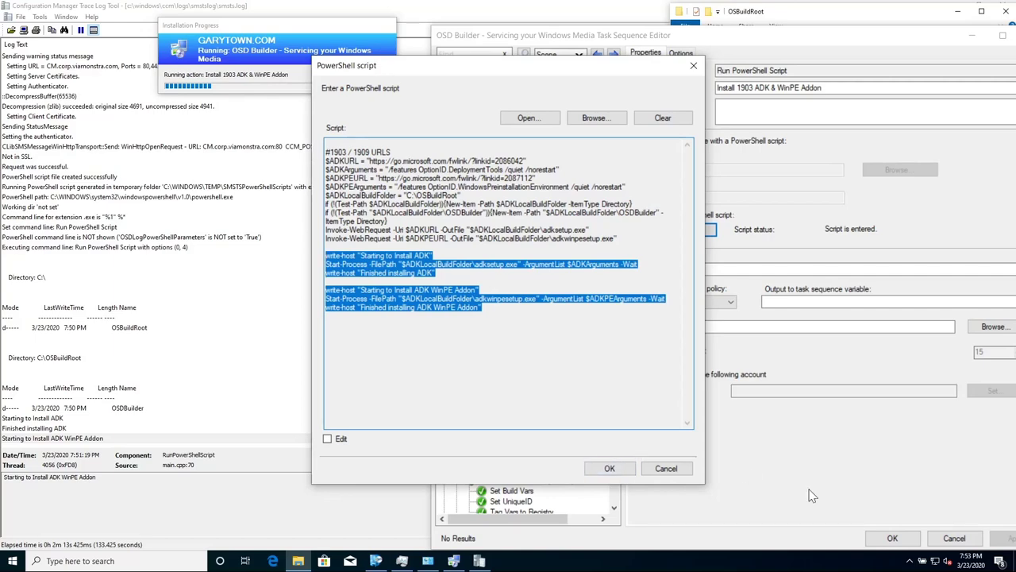
{"action": "left_click", "coordinate": [679, 469]}
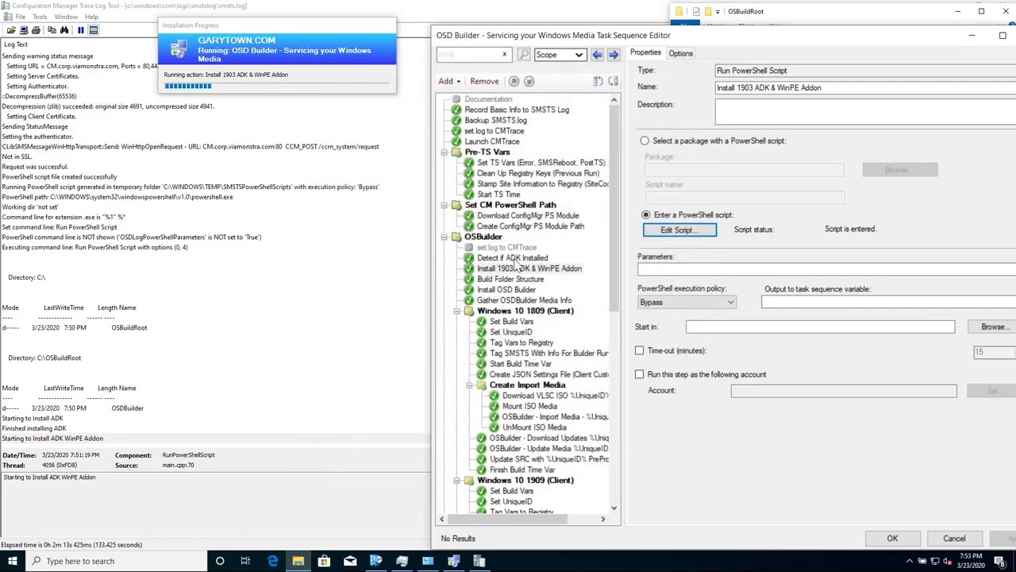
{"action": "left_click", "coordinate": [512, 279]}
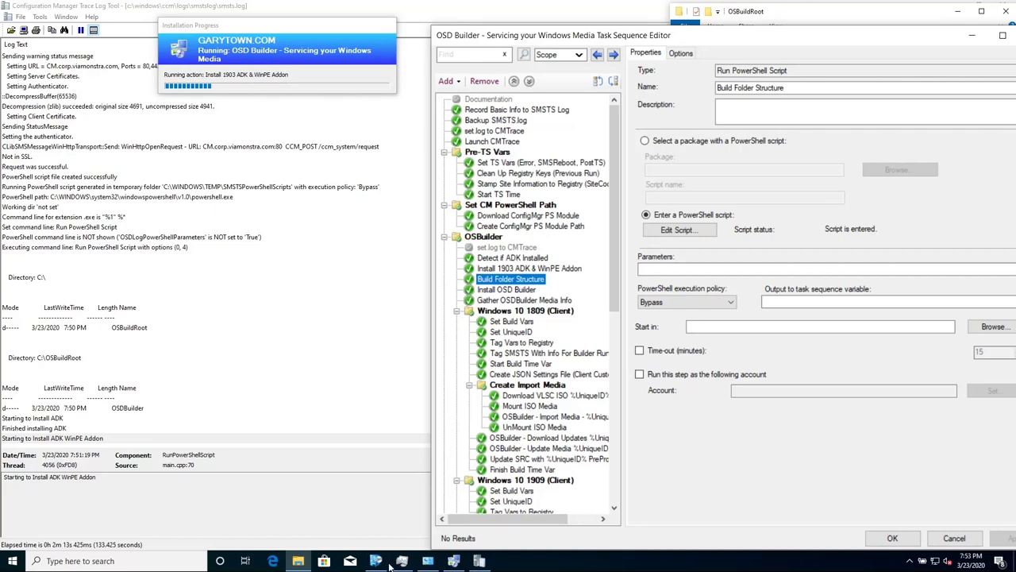
Step: Switch to Task Manager, and launch Registry Editor (regedit) with permission to make changes to the device
{"action": "left_click", "coordinate": [404, 562]}
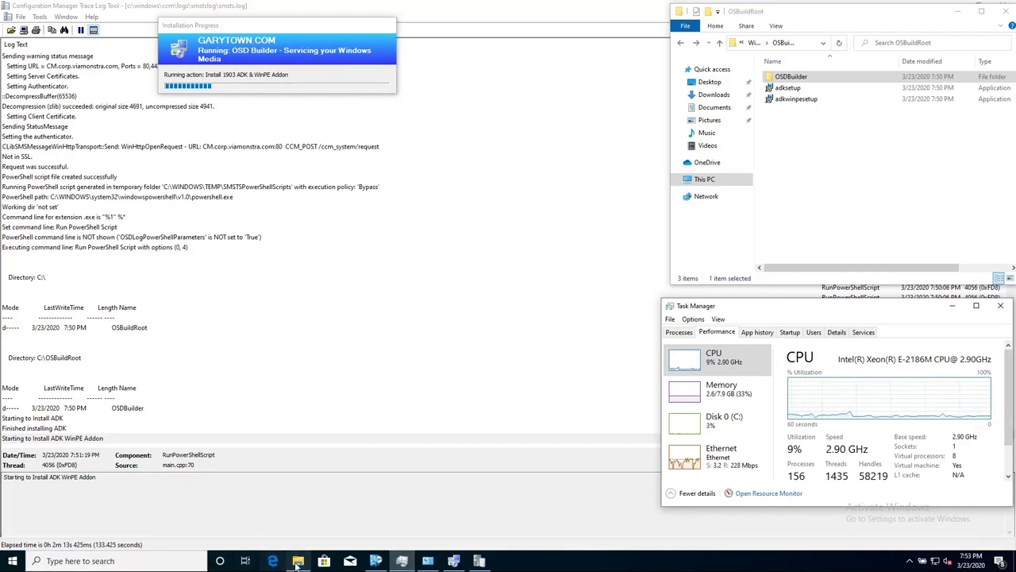
{"action": "right_click", "coordinate": [12, 560]}
{"action": "left_click", "coordinate": [32, 510]}
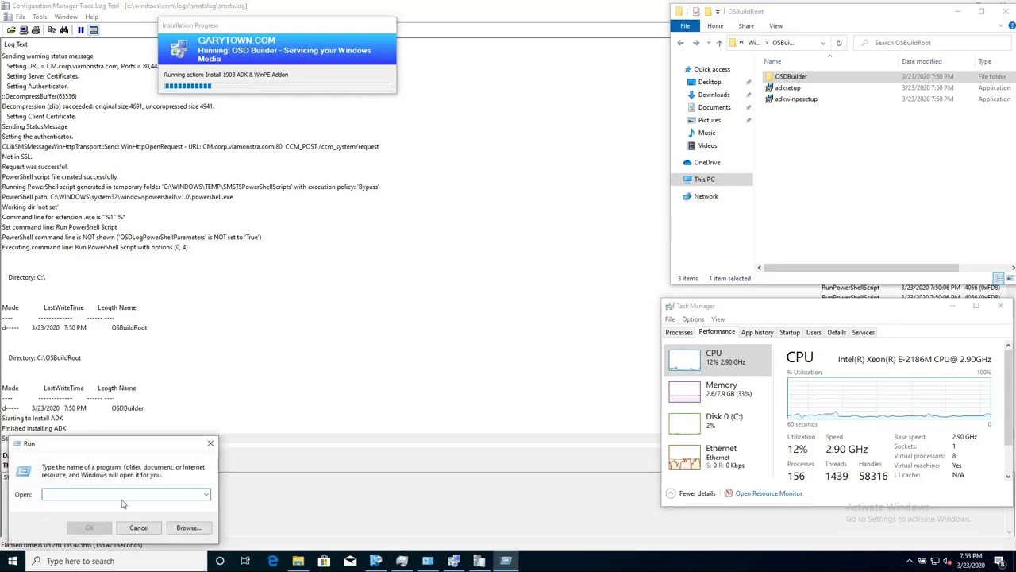
{"action": "type", "text": "regedit"}
{"action": "key", "text": "Return"}
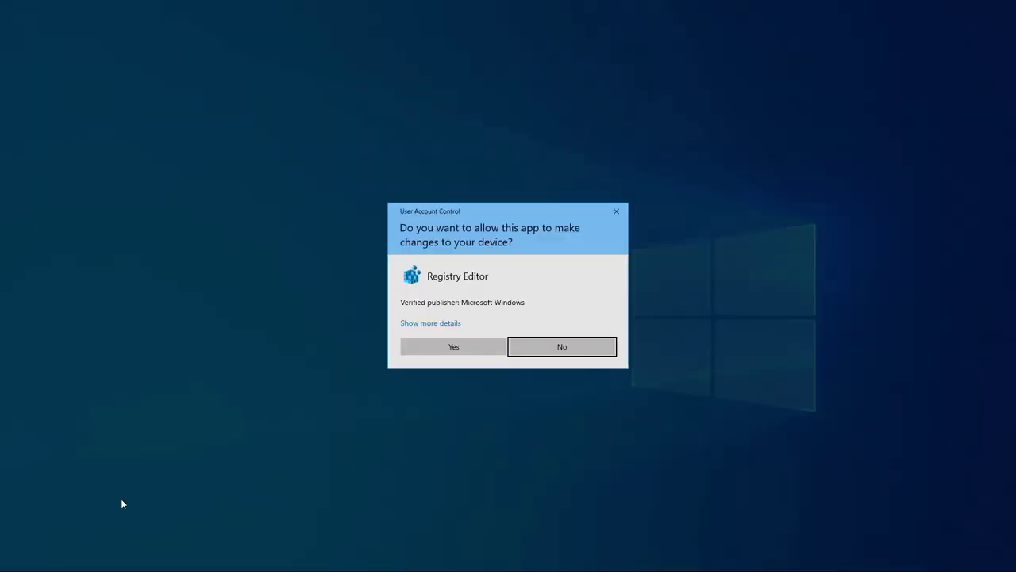
{"action": "left_click", "coordinate": [453, 347]}
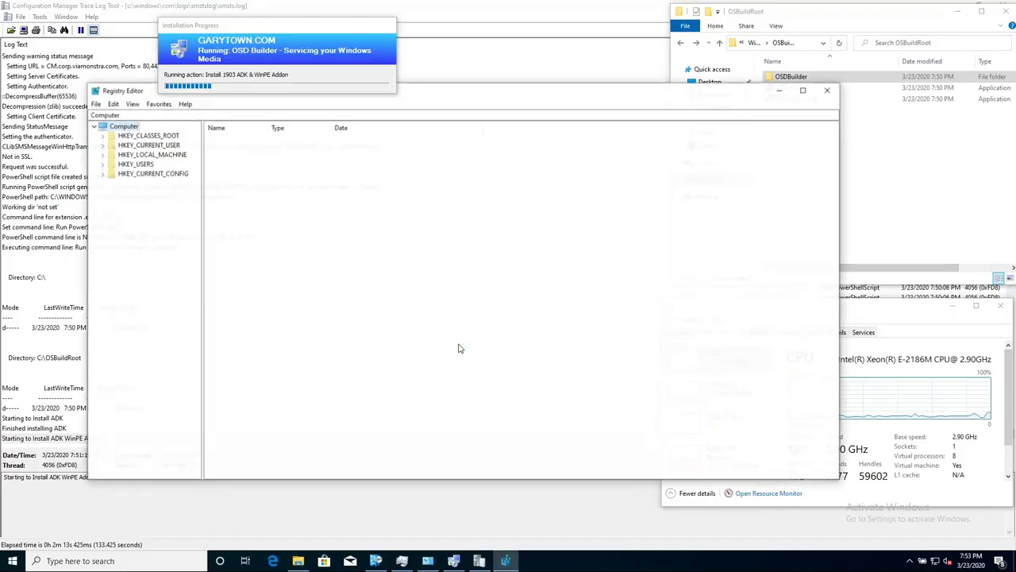
Step: Open the HKEY_LOCAL_MACHINE\SOFTWARE\OSDBuilder key, and narrow and move the Registry Editor window so the folder and Task Manager windows stay uncovered
{"action": "double_click", "coordinate": [143, 155]}
{"action": "double_click", "coordinate": [143, 202]}
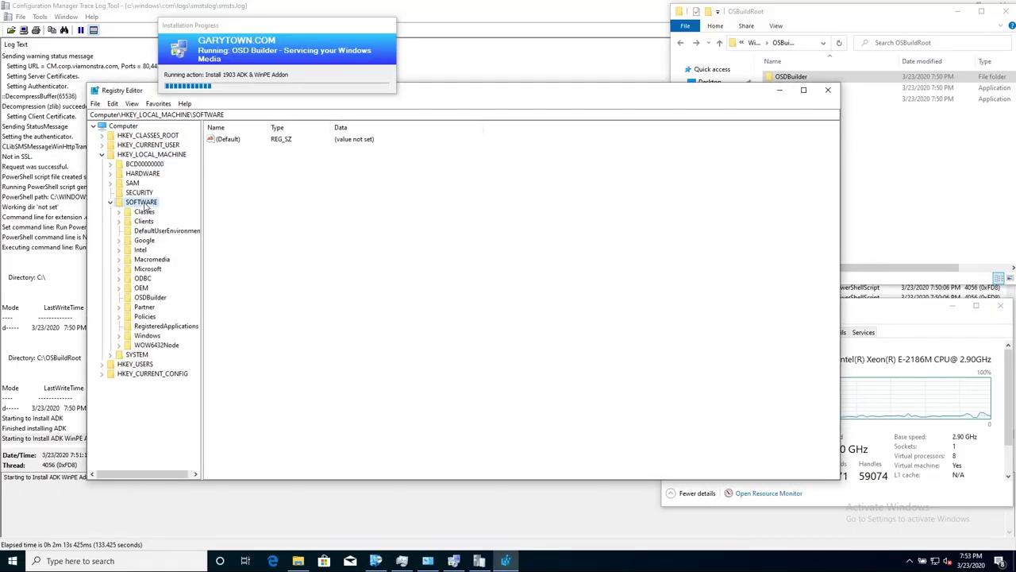
{"action": "left_click", "coordinate": [150, 298]}
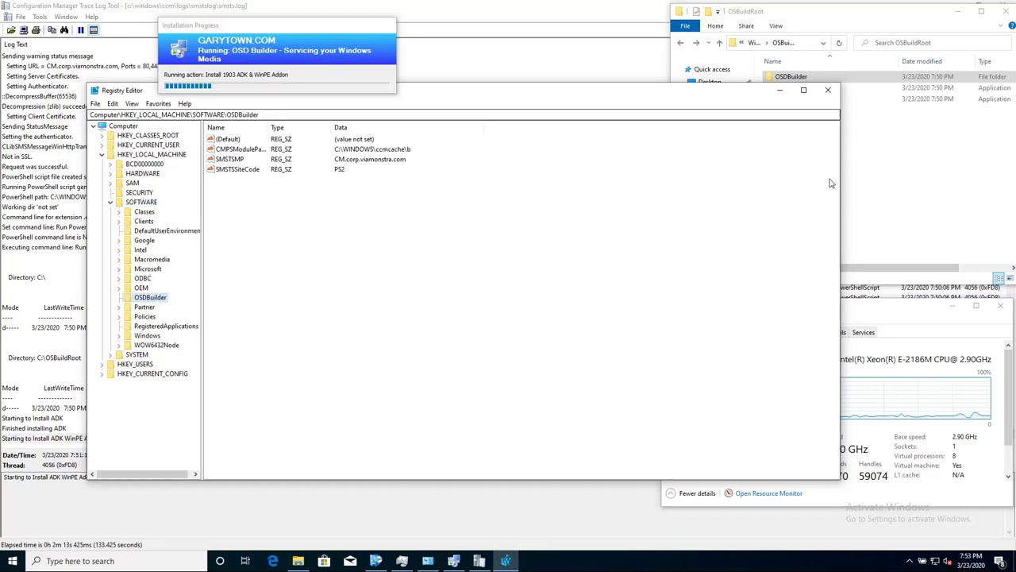
{"action": "left_click_drag", "start_coordinate": [842, 194], "coordinate": [469, 200]}
{"action": "left_click_drag", "start_coordinate": [149, 94], "coordinate": [339, 152]}
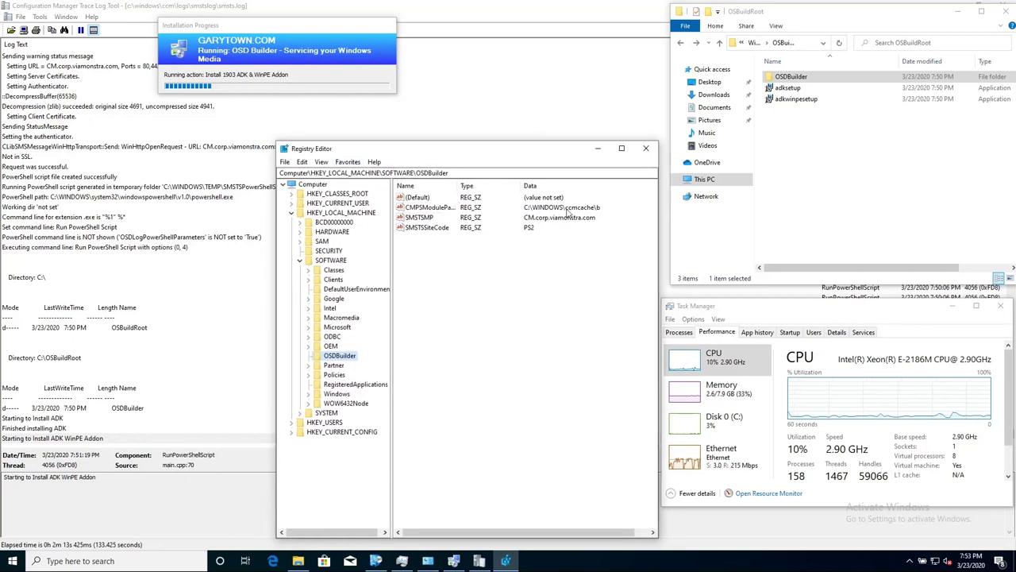
Step: Widen the Name column of the OSDBuilder key's values, examine the CMPSModulePath value, and minimize Registry Editor
{"action": "left_click", "coordinate": [450, 199]}
{"action": "mouse_move", "coordinate": [455, 189]}
{"action": "left_mouse_down"}
{"action": "mouse_move", "coordinate": [489, 189]}
{"action": "mouse_move", "coordinate": [473, 191]}
{"action": "left_mouse_up"}
{"action": "left_click", "coordinate": [502, 208]}
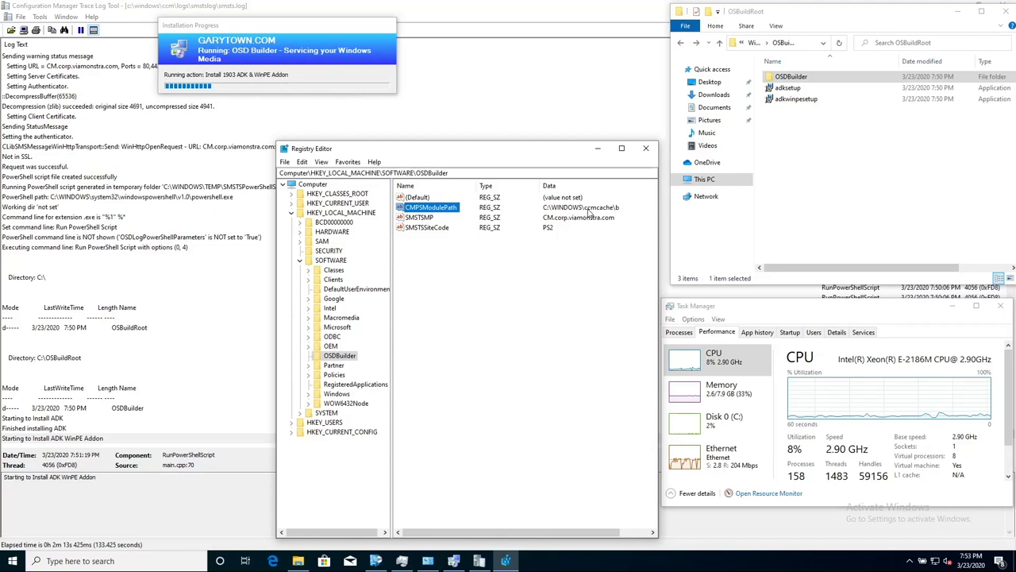
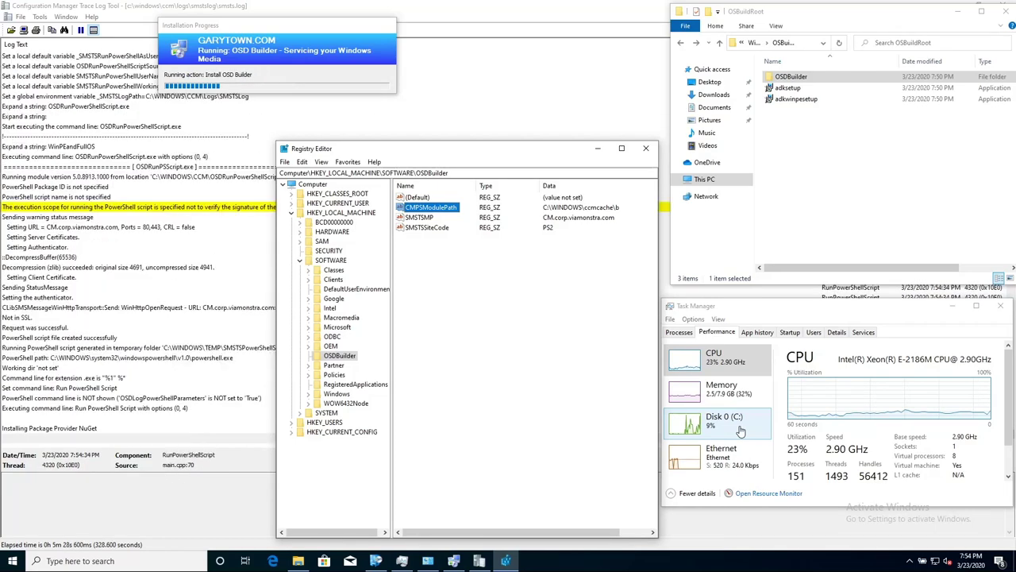
{"action": "left_click", "coordinate": [599, 149]}
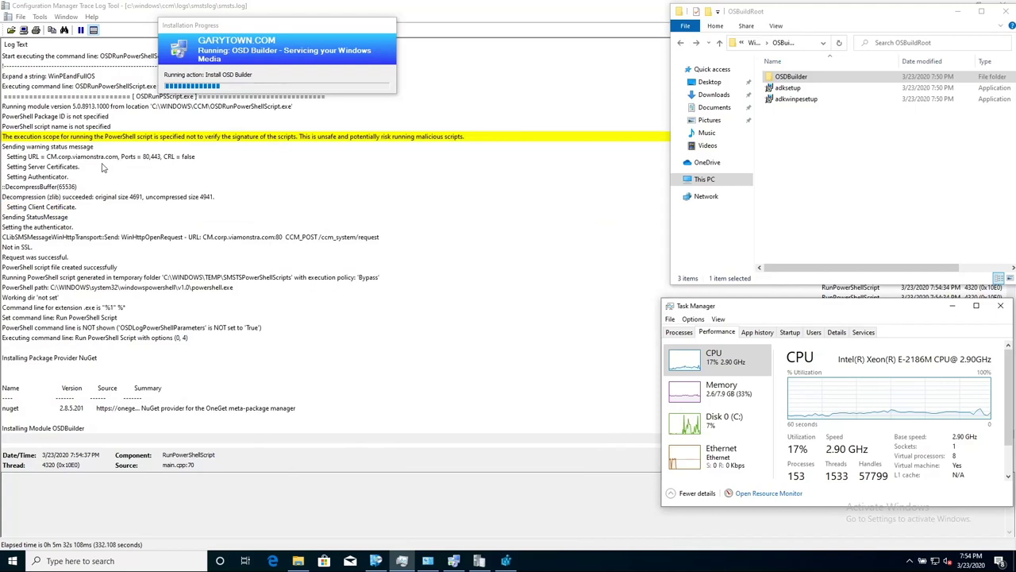
Step: Open the OSDBuilder folder inside OSBuildRoot to watch its contents, and bring up Task Manager to check the machine's activity
{"action": "left_click", "coordinate": [203, 408]}
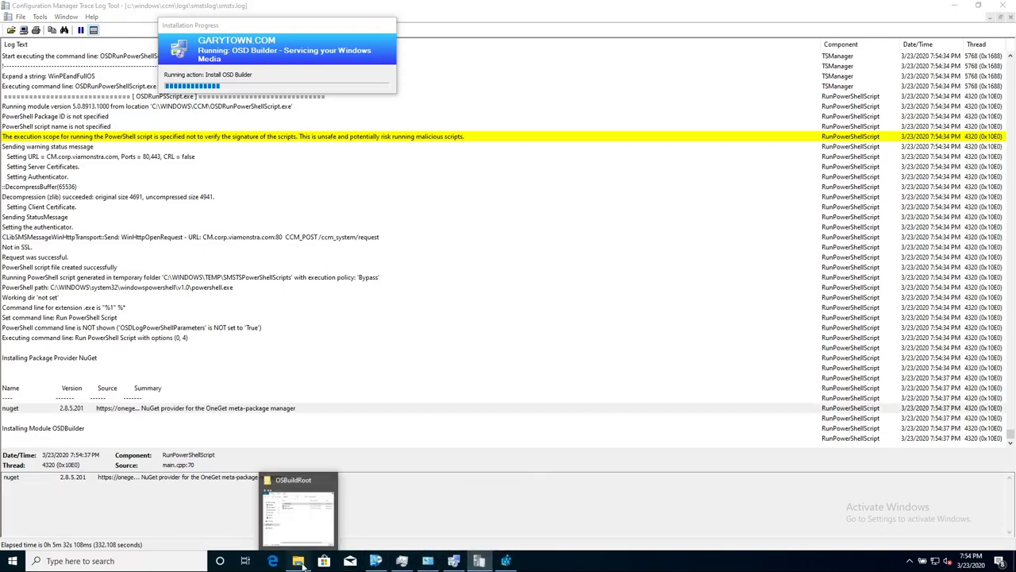
{"action": "left_click", "coordinate": [298, 561]}
{"action": "double_click", "coordinate": [791, 76]}
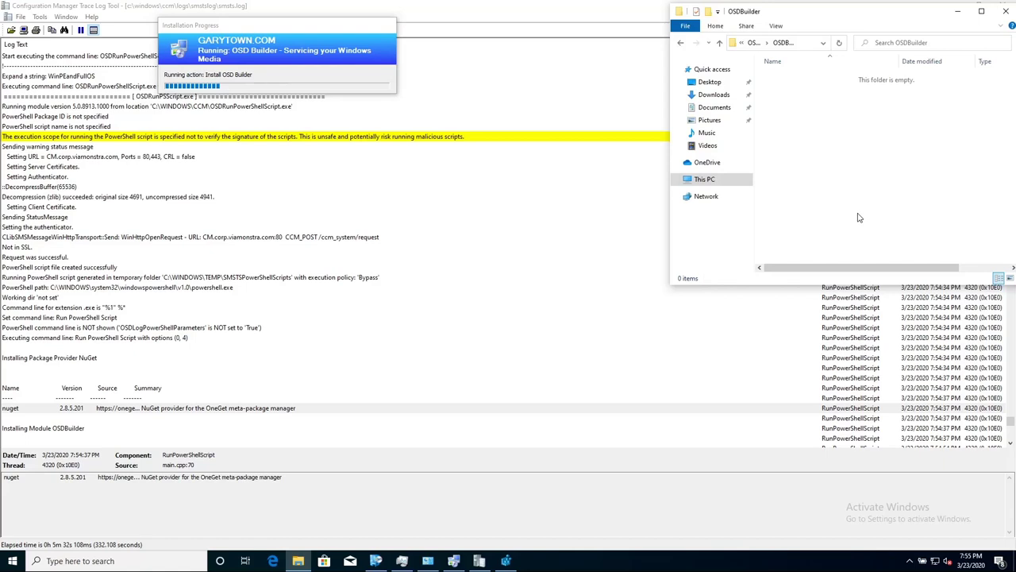
{"action": "key", "text": "ctrl+shift+Escape"}
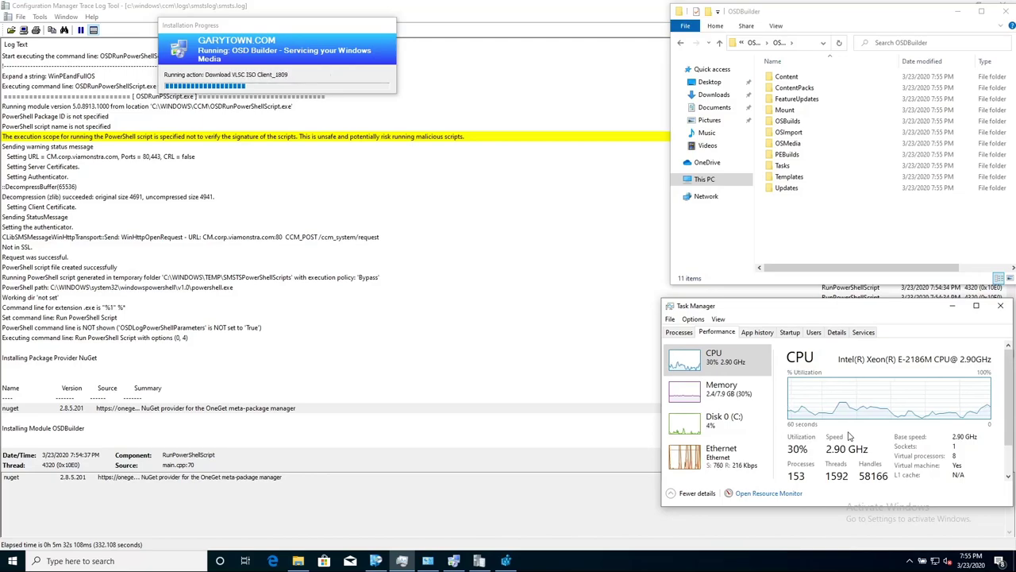
Step: Examine the smsts.log entries from the OSDBuilder module installation through the build information block to the start of Create Import Media
{"action": "left_click", "coordinate": [158, 414]}
{"action": "scroll", "coordinate": [389, 389], "scroll_direction": "down", "scroll_amount": 8}
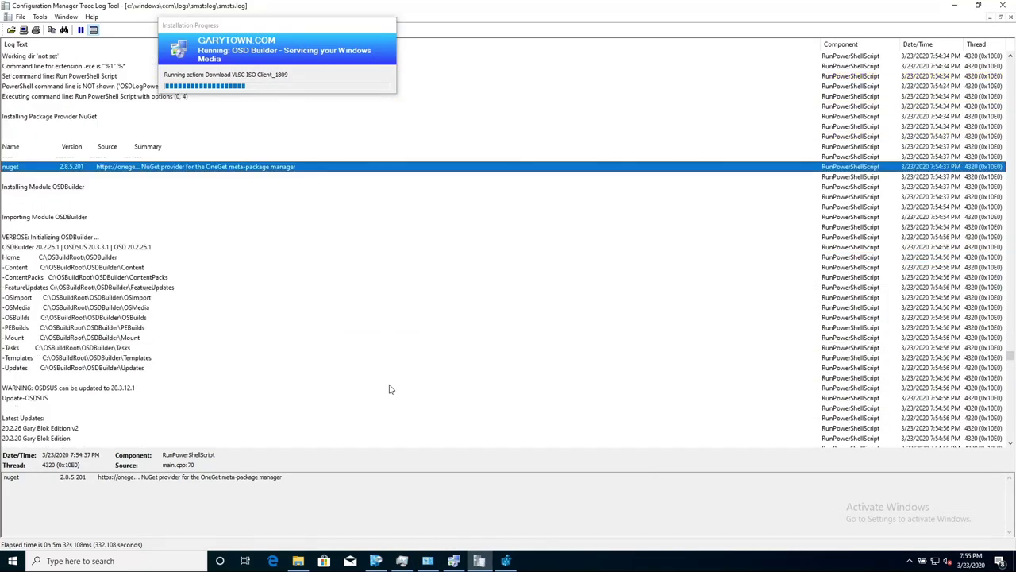
{"action": "left_click_drag", "start_coordinate": [1010, 362], "coordinate": [1010, 402]}
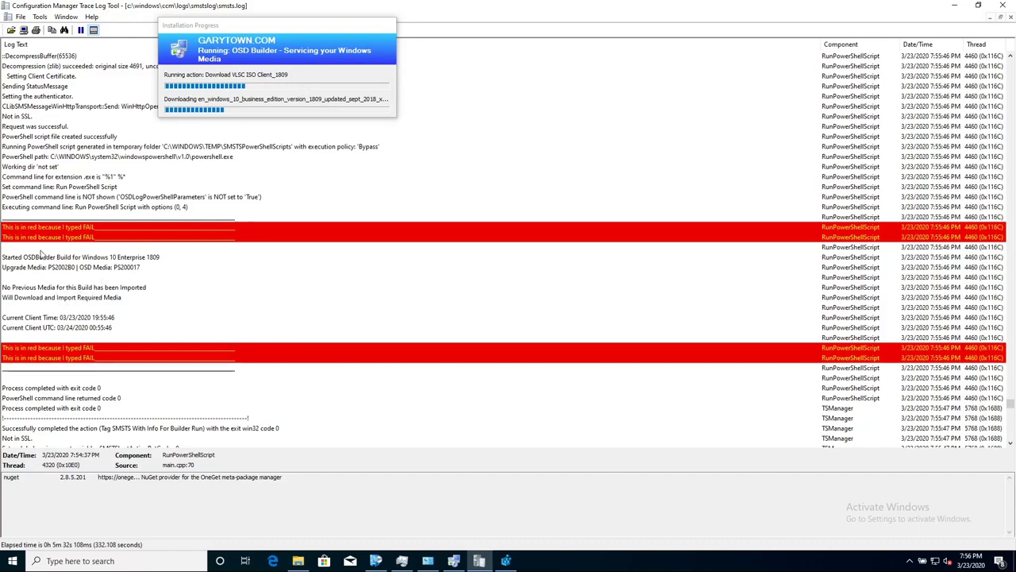
{"action": "scroll", "coordinate": [89, 327], "scroll_direction": "down", "scroll_amount": 1}
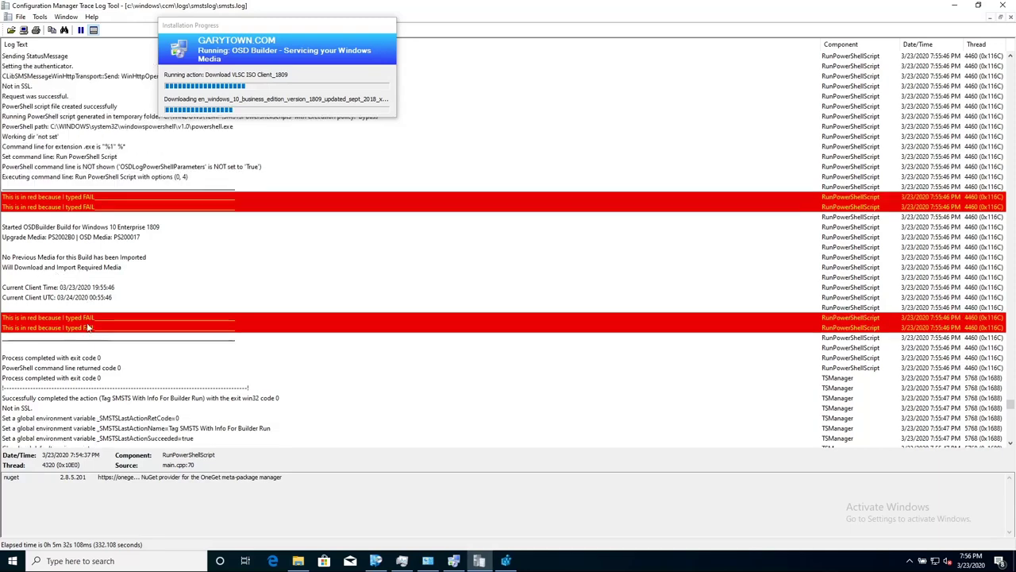
{"action": "scroll", "coordinate": [123, 298], "scroll_direction": "down", "scroll_amount": 2}
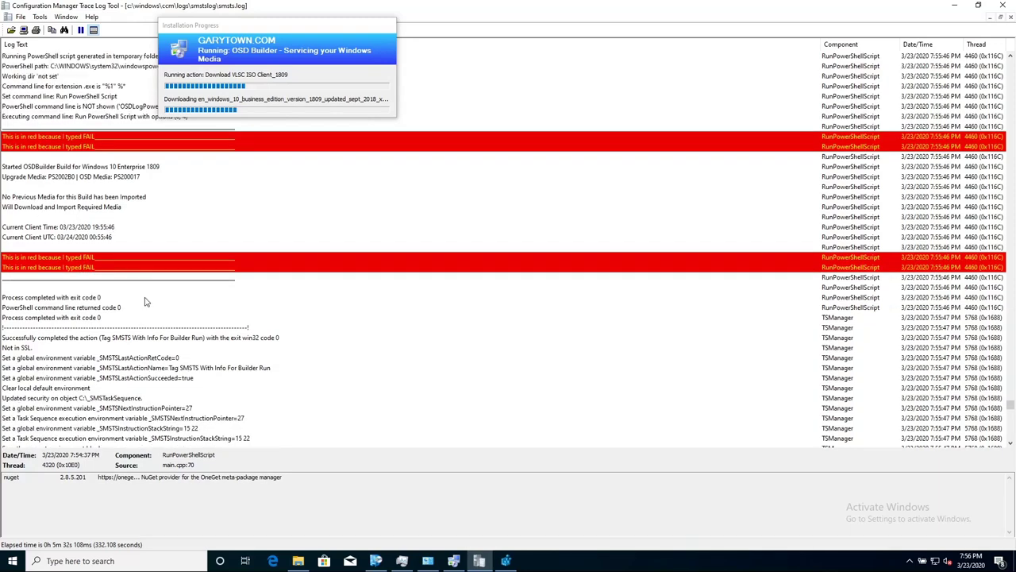
{"action": "scroll", "coordinate": [175, 313], "scroll_direction": "down", "scroll_amount": 7}
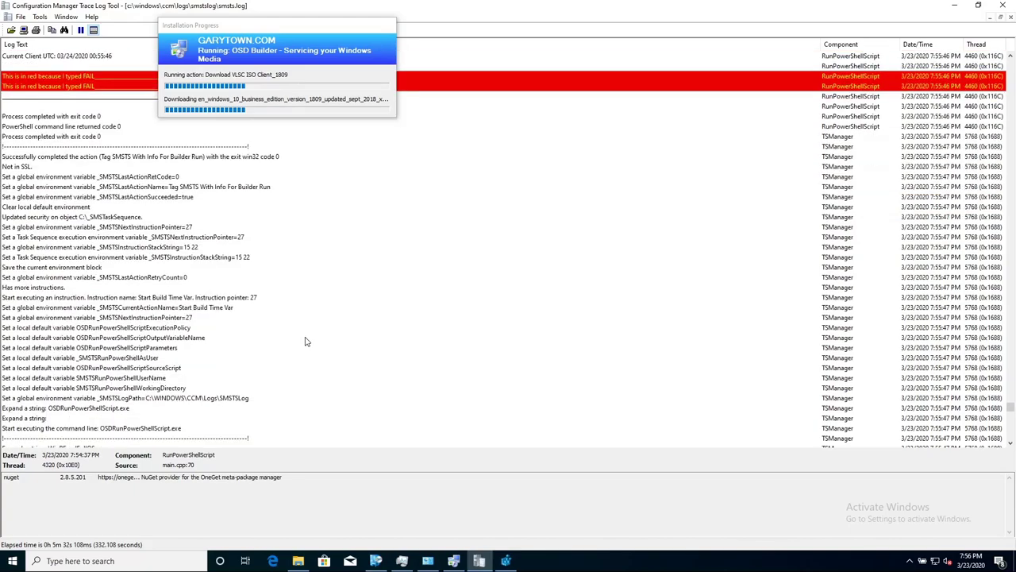
{"action": "scroll", "coordinate": [687, 329], "scroll_direction": "down", "scroll_amount": 9}
{"action": "scroll", "coordinate": [681, 336], "scroll_direction": "up", "scroll_amount": 9}
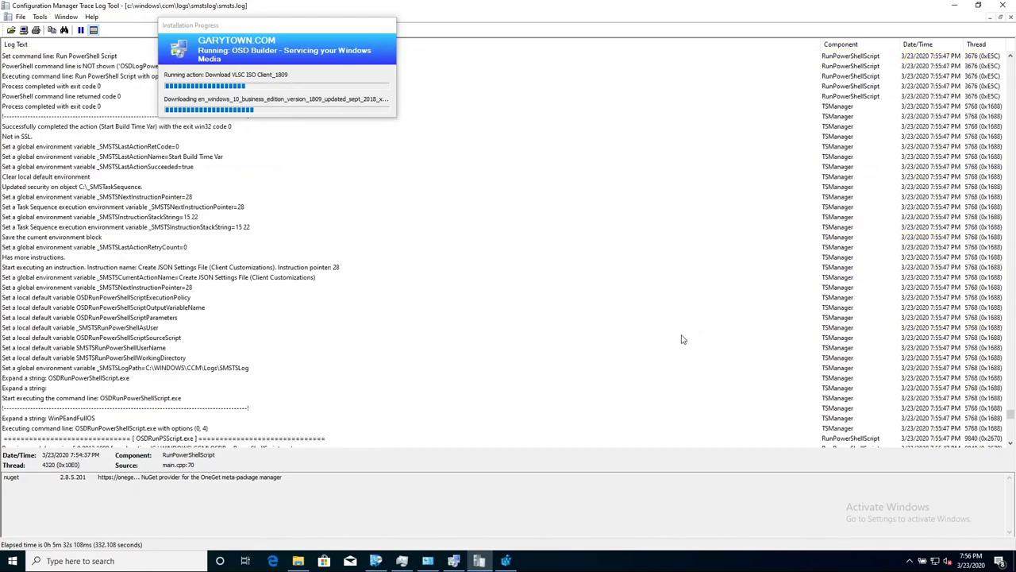
{"action": "scroll", "coordinate": [683, 339], "scroll_direction": "down", "scroll_amount": 6}
{"action": "scroll", "coordinate": [683, 338], "scroll_direction": "down", "scroll_amount": 10}
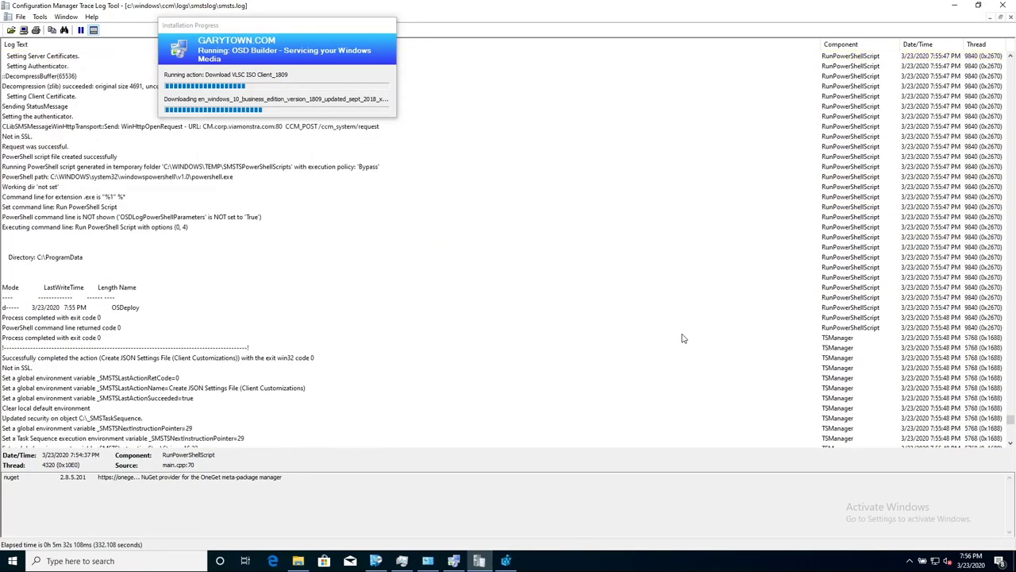
{"action": "scroll", "coordinate": [270, 285], "scroll_direction": "down", "scroll_amount": 3}
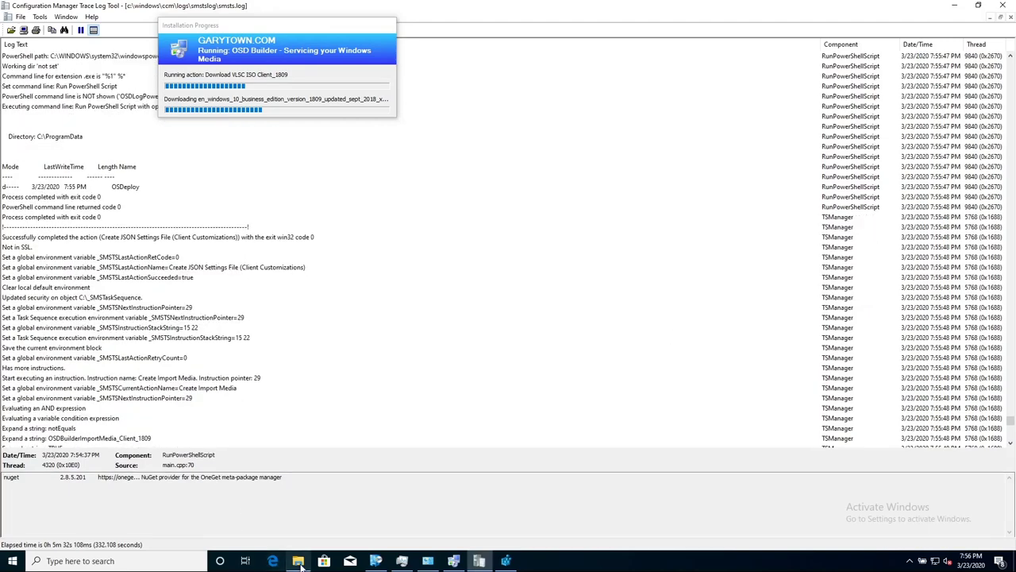
Step: Bring up the OSDBuilder folder window, and follow the log's content download entries for package PS2002AF down to the latest ISO download line
{"action": "left_click", "coordinate": [298, 561]}
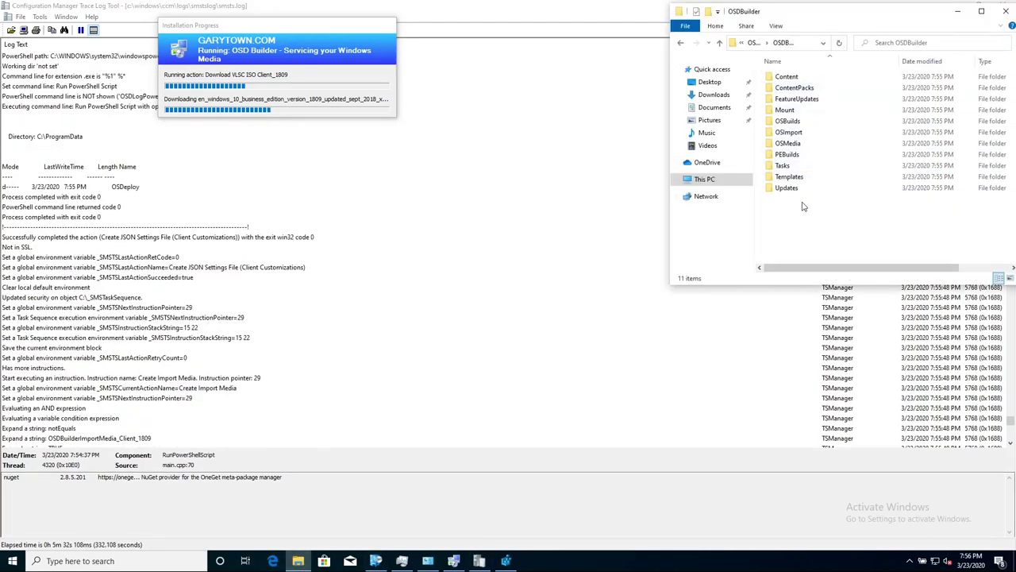
{"action": "scroll", "coordinate": [390, 260], "scroll_direction": "down", "scroll_amount": 15}
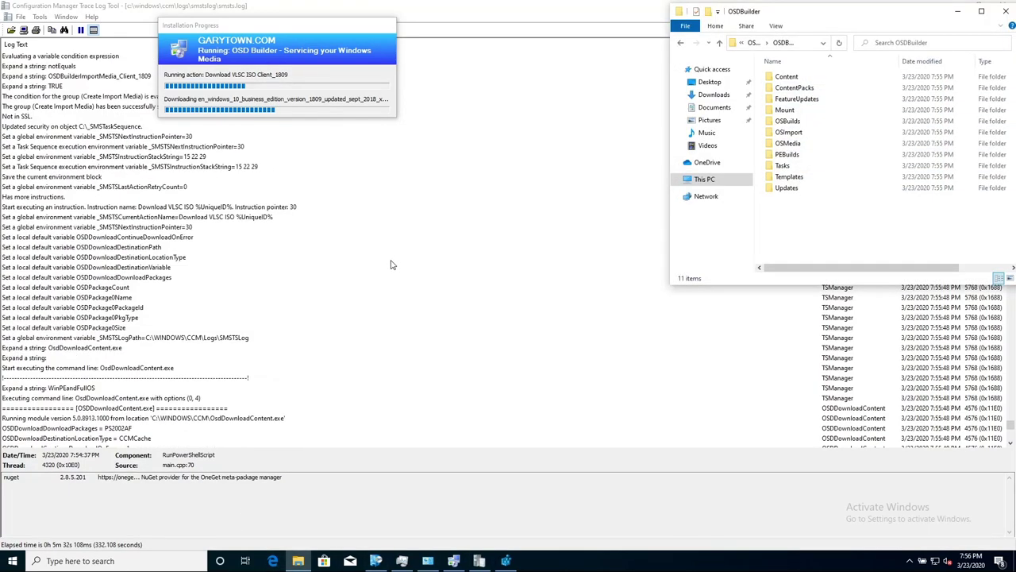
{"action": "scroll", "coordinate": [391, 266], "scroll_direction": "down", "scroll_amount": 11}
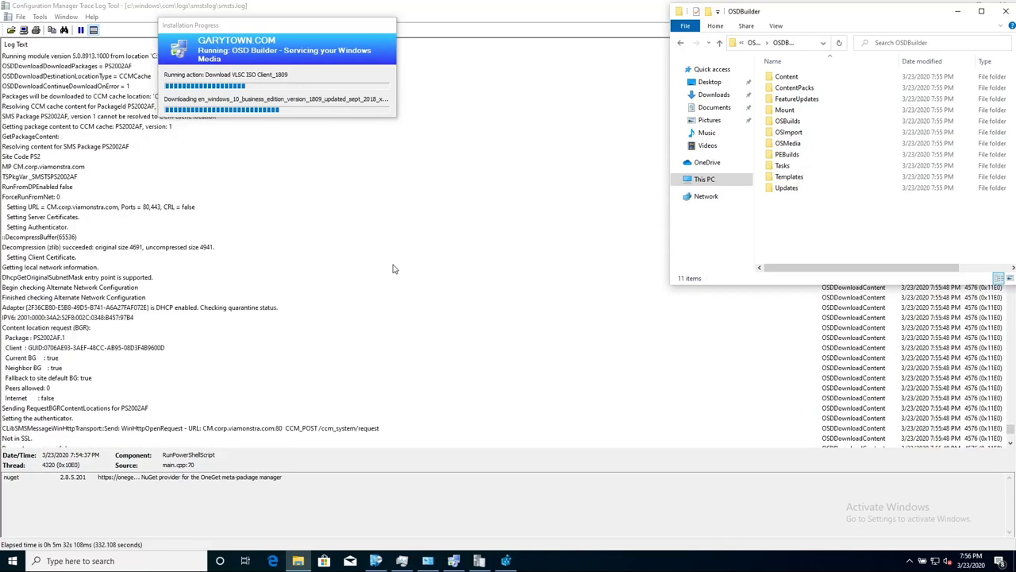
{"action": "left_click", "coordinate": [40, 216]}
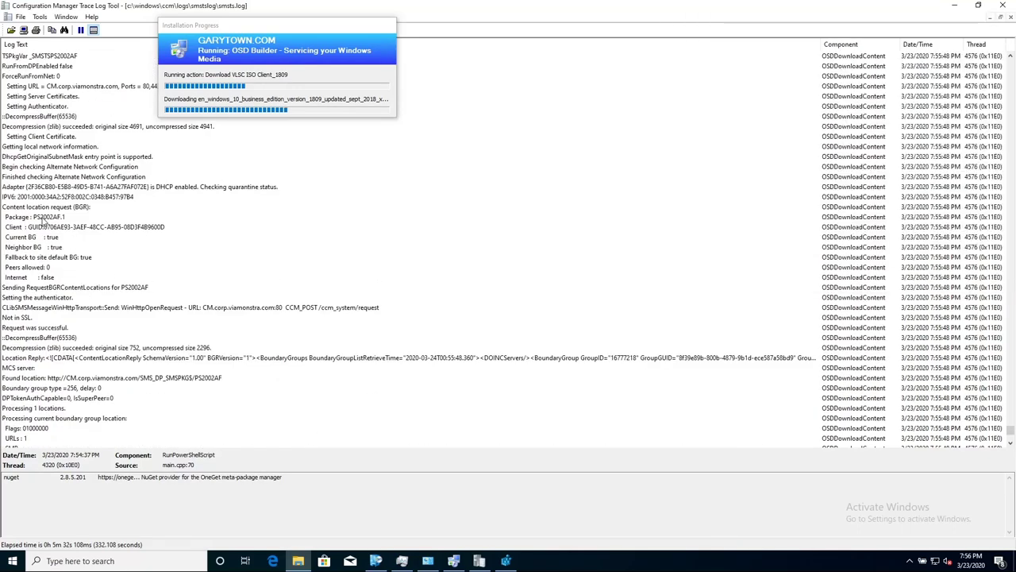
{"action": "scroll", "coordinate": [248, 295], "scroll_direction": "down", "scroll_amount": 10}
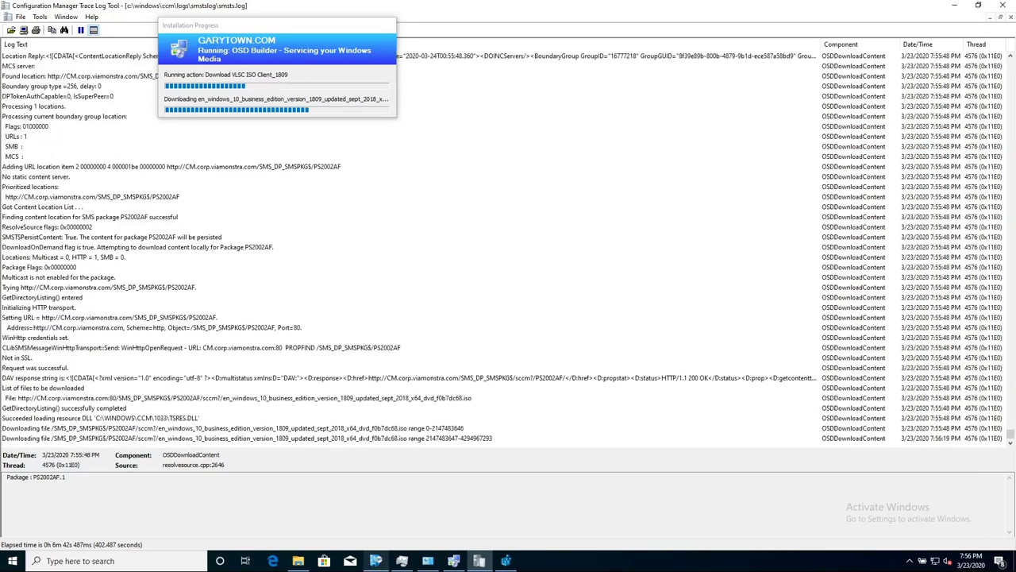
{"action": "left_click", "coordinate": [260, 437]}
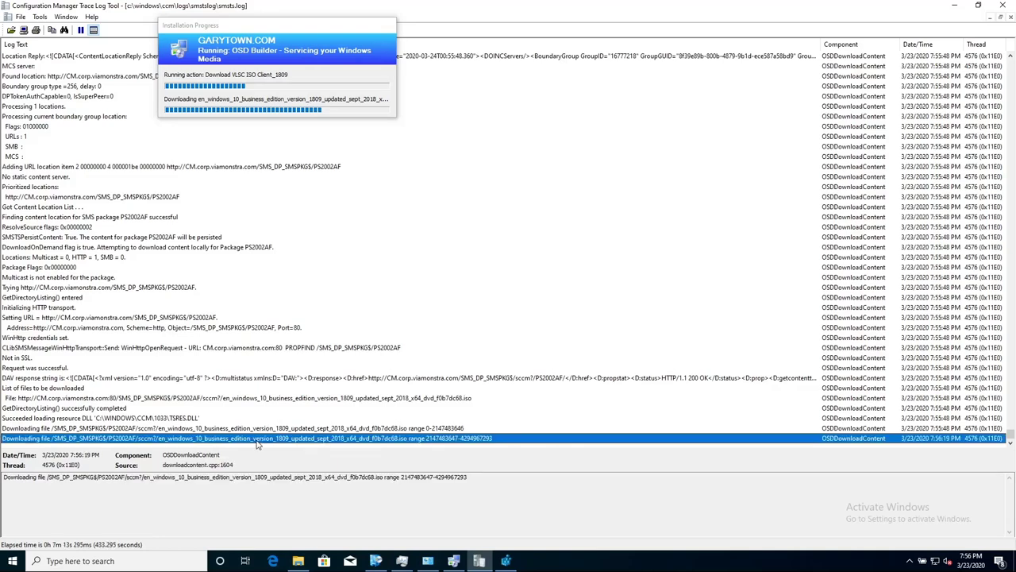
{"action": "mouse_move", "coordinate": [479, 560]}
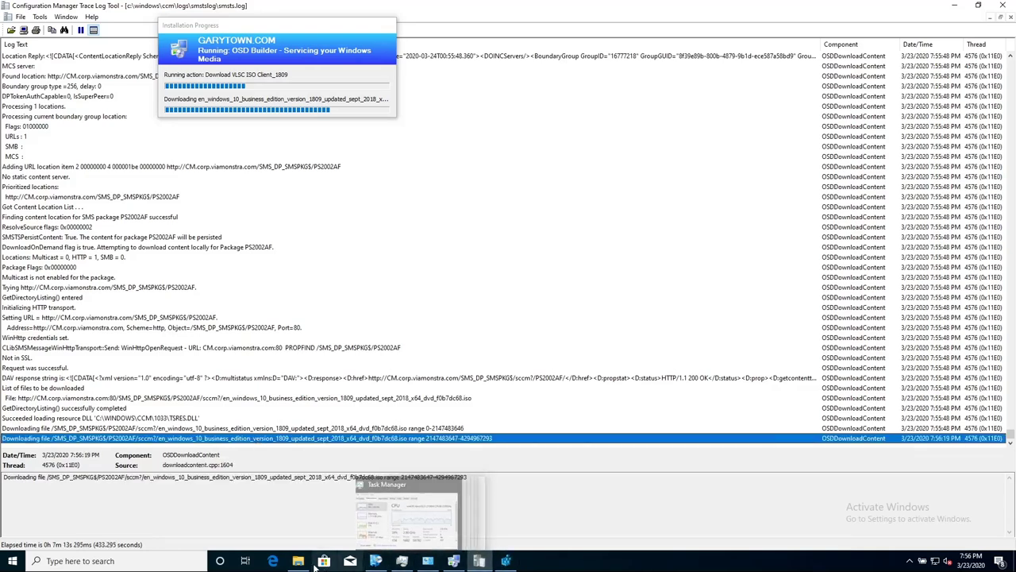
{"action": "mouse_move", "coordinate": [375, 562]}
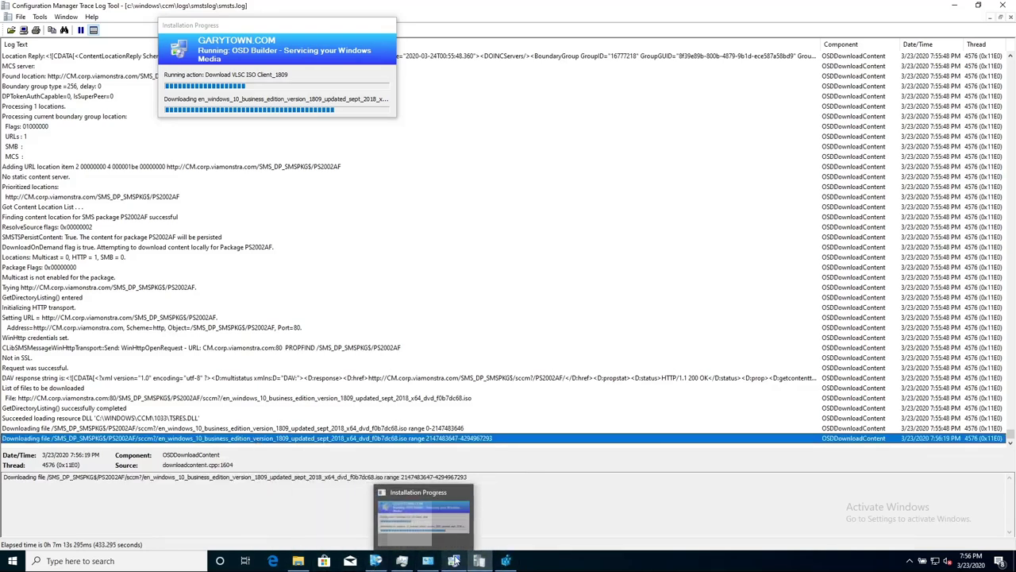
Step: Bring up the Programs and Features window and close it
{"action": "mouse_move", "coordinate": [423, 564]}
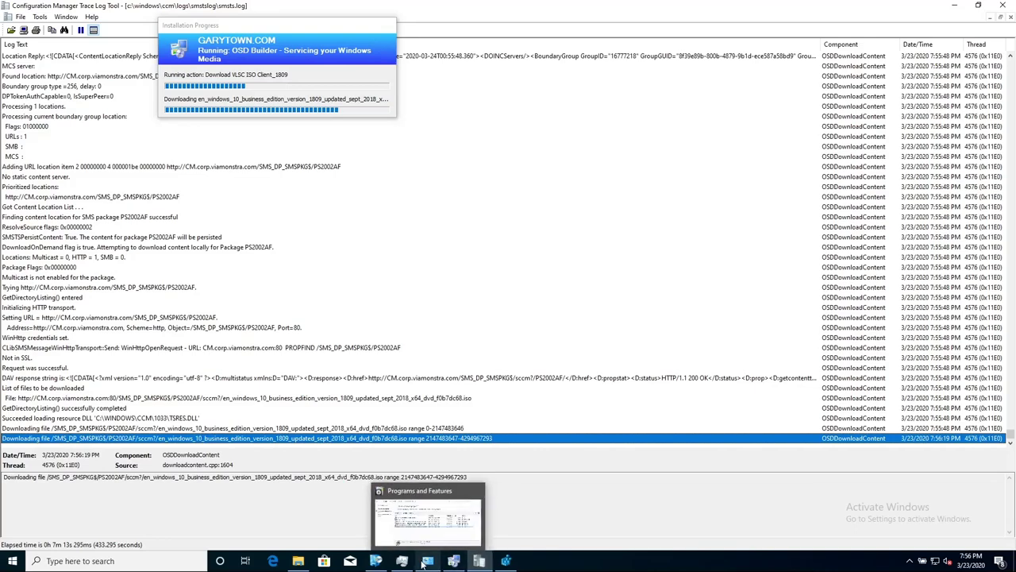
{"action": "left_click", "coordinate": [423, 564]}
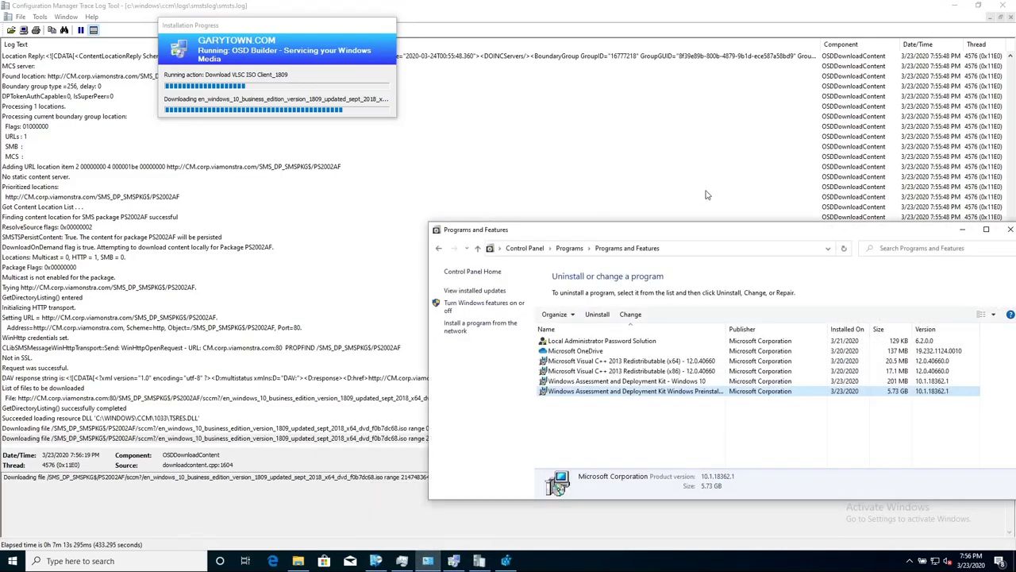
{"action": "left_click", "coordinate": [1003, 231]}
Step: Bring up Registry Editor, refresh the OSDBuilder key, and widen the window and the Name column to show the full value names
{"action": "left_click", "coordinate": [479, 561]}
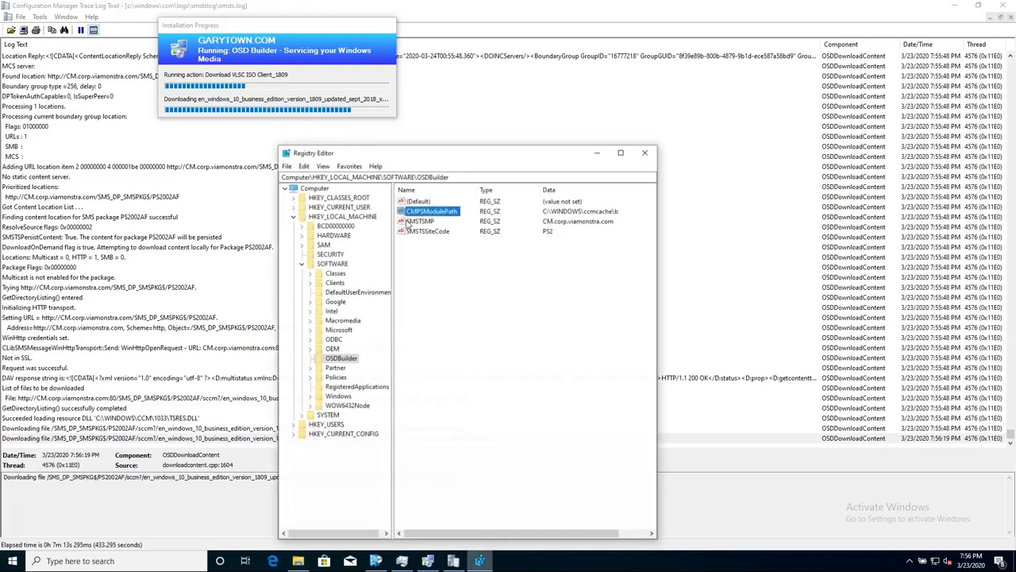
{"action": "left_click", "coordinate": [321, 162]}
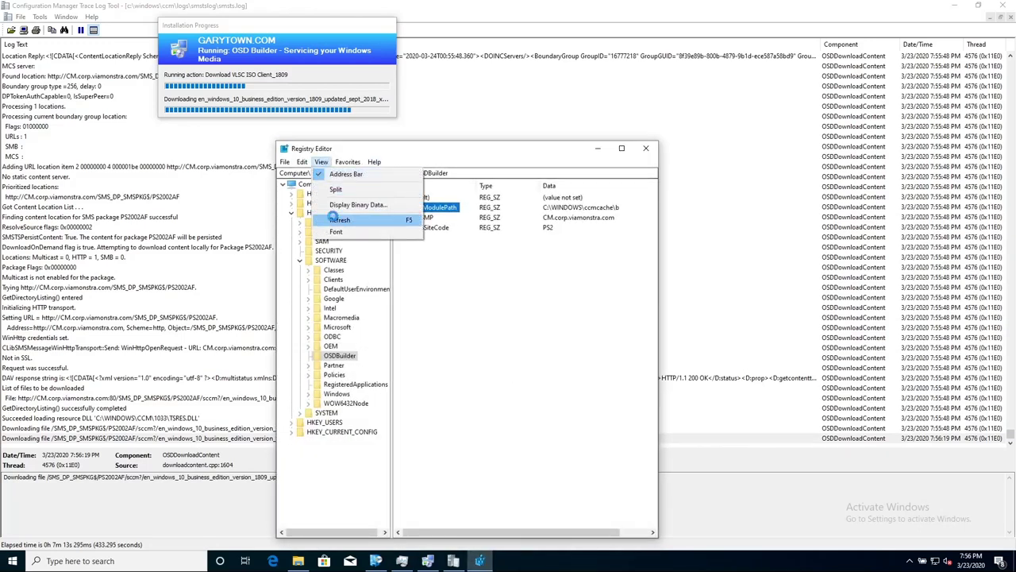
{"action": "left_click", "coordinate": [351, 221]}
{"action": "left_click_drag", "start_coordinate": [659, 239], "coordinate": [786, 241]}
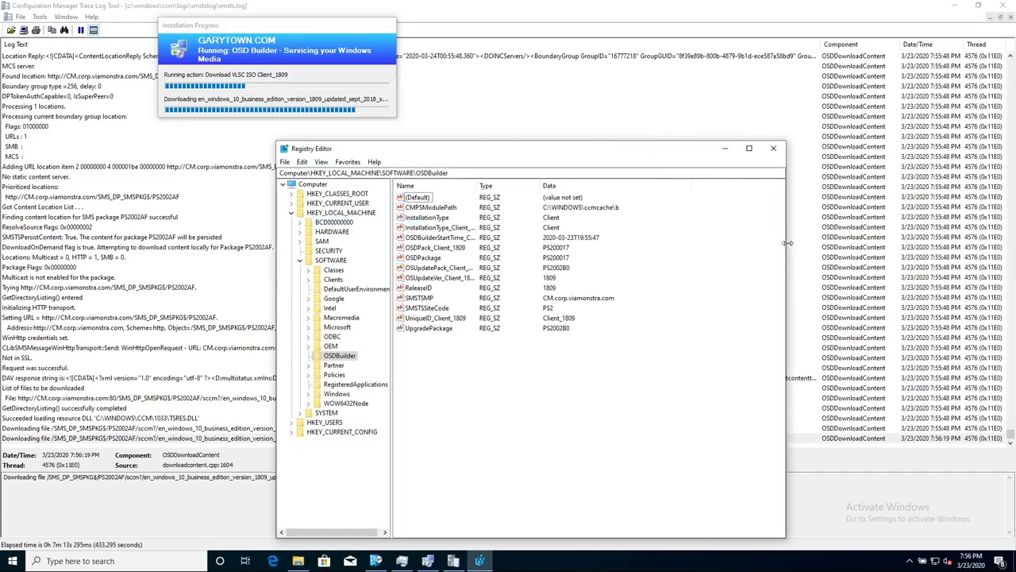
{"action": "left_click_drag", "start_coordinate": [477, 185], "coordinate": [558, 186]}
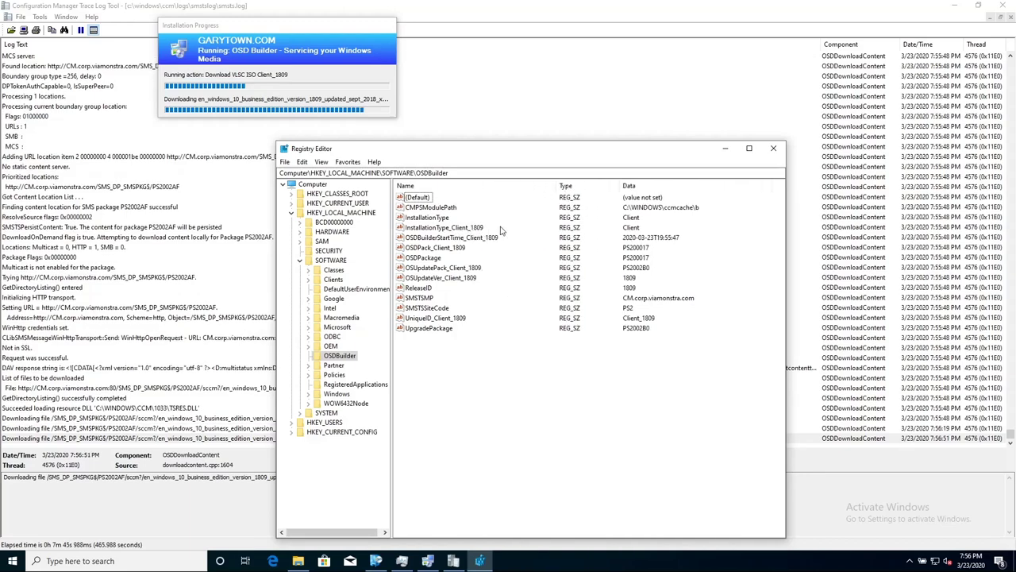
Step: Examine the OSDBuilder key's InstallationType, OSDPackage, ReleaseID and UniqueID_Client_1809 values
{"action": "left_click", "coordinate": [434, 219]}
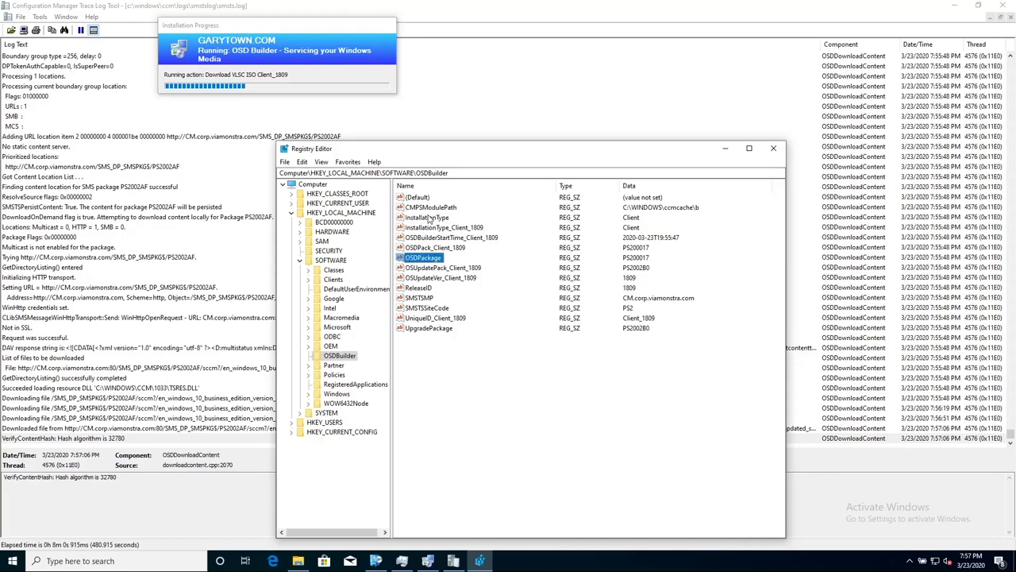
{"action": "left_click", "coordinate": [424, 258]}
{"action": "left_click", "coordinate": [414, 289]}
{"action": "left_click", "coordinate": [429, 258]}
{"action": "left_click", "coordinate": [429, 318]}
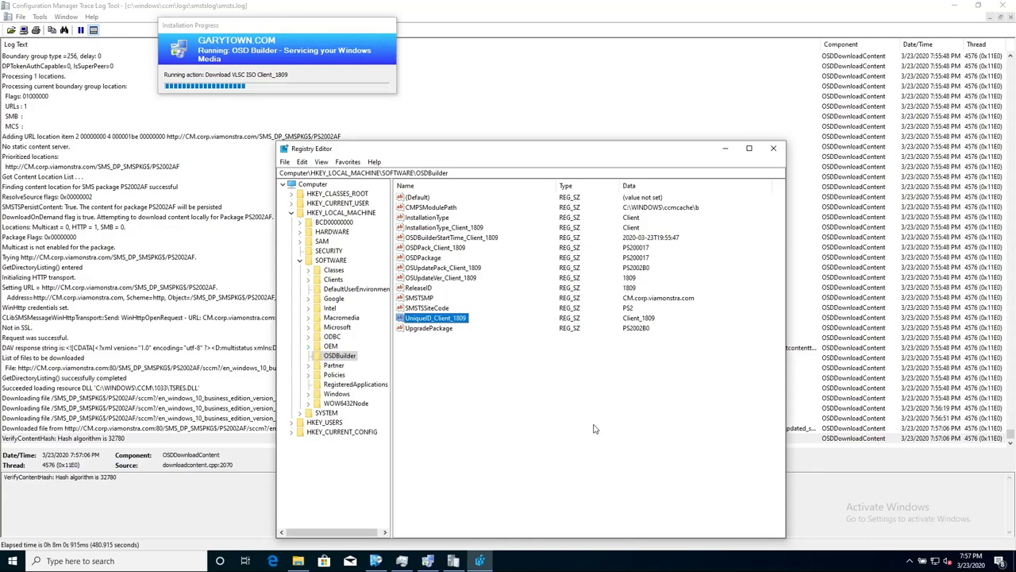
Step: Check the machine's activity in Task Manager, and return to the log to examine the OSDBuilder initialization up to the Global Settings import line
{"action": "key", "text": "ctrl+shift+Escape"}
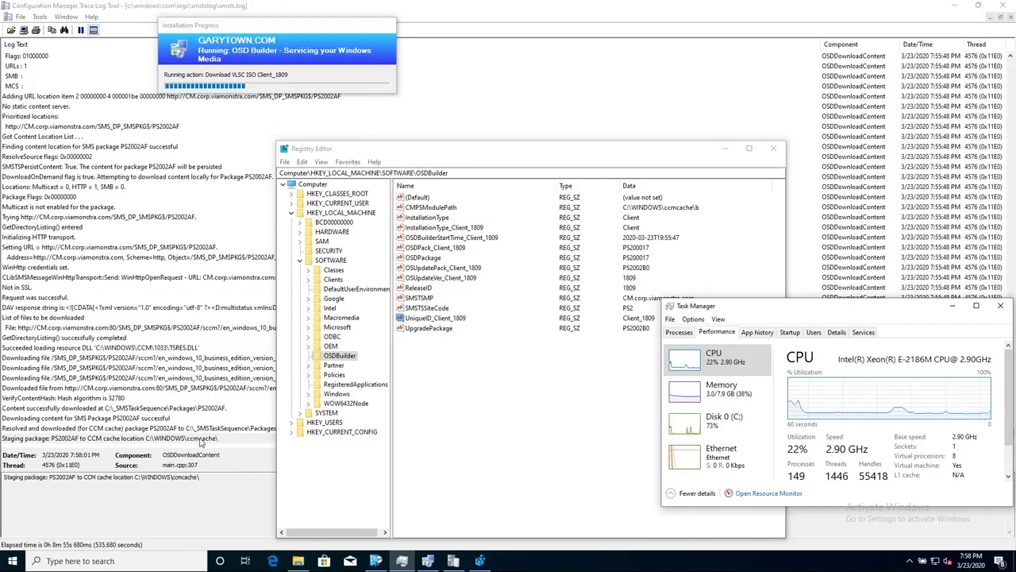
{"action": "left_click", "coordinate": [201, 442]}
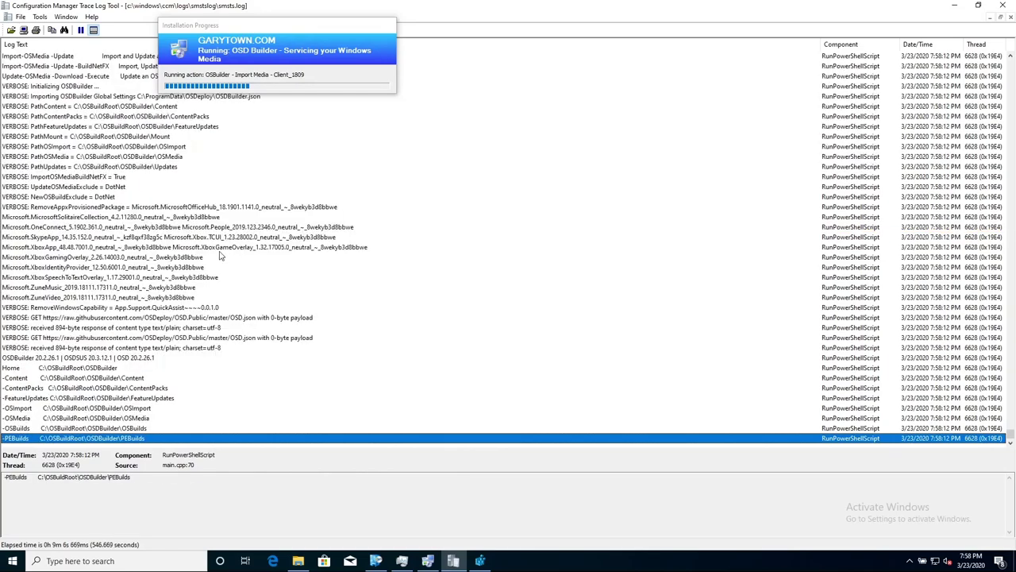
{"action": "scroll", "coordinate": [71, 234], "scroll_direction": "up", "scroll_amount": 6}
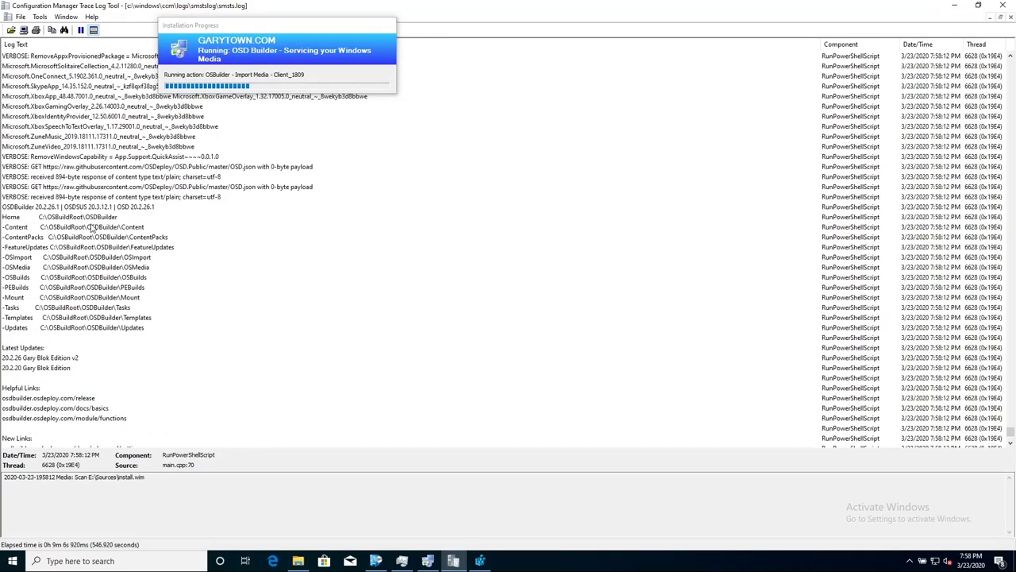
{"action": "left_click", "coordinate": [90, 227]}
{"action": "scroll", "coordinate": [91, 228], "scroll_direction": "up", "scroll_amount": 3}
{"action": "scroll", "coordinate": [90, 227], "scroll_direction": "up", "scroll_amount": 9}
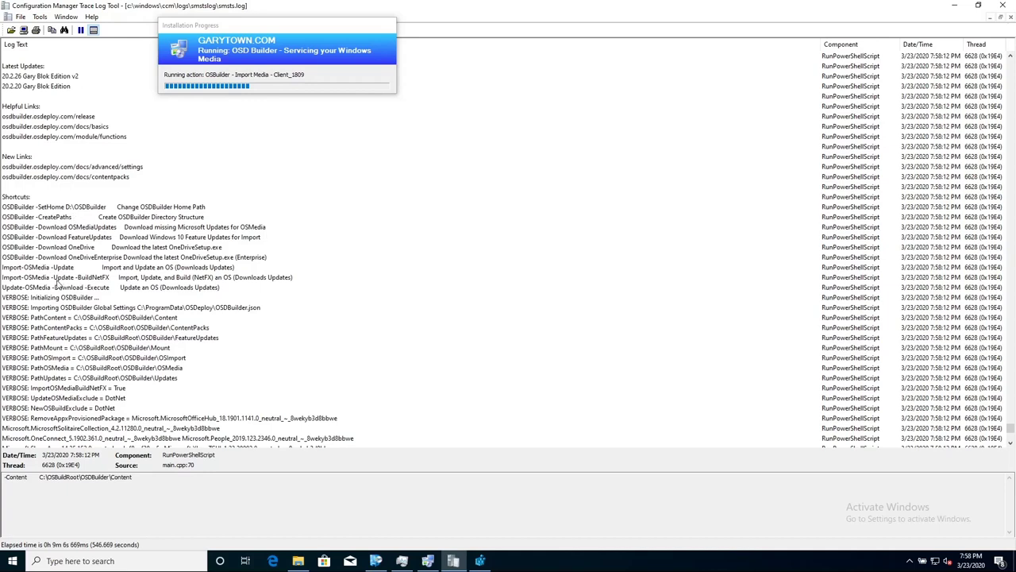
{"action": "left_click", "coordinate": [195, 308]}
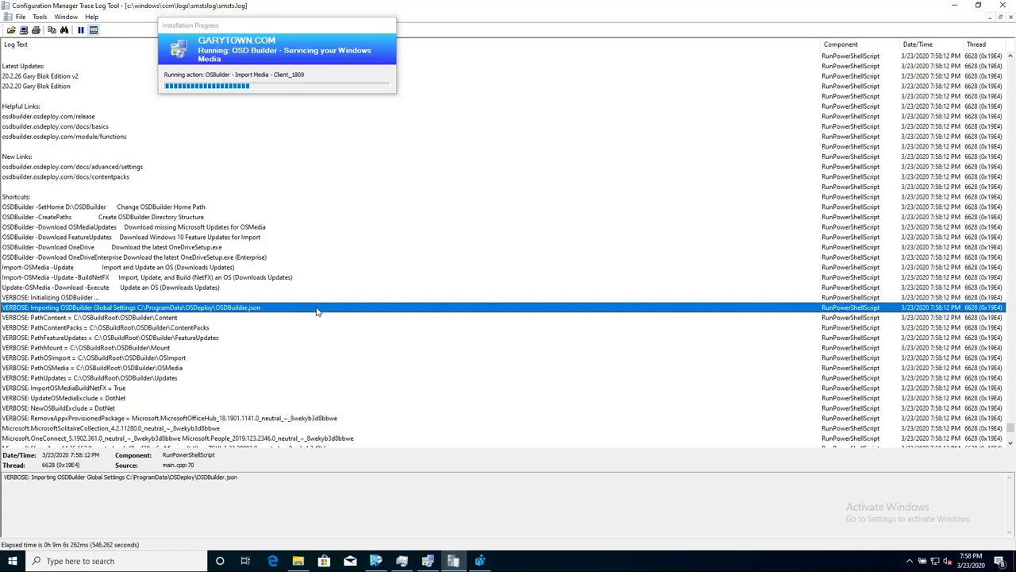
Step: Examine the log's ImportOSMediaBuildNetFX and UpdateOSMediaExclude settings and the two Gary Blok Edition entries under Latest Updates
{"action": "scroll", "coordinate": [248, 316], "scroll_direction": "down", "scroll_amount": 5}
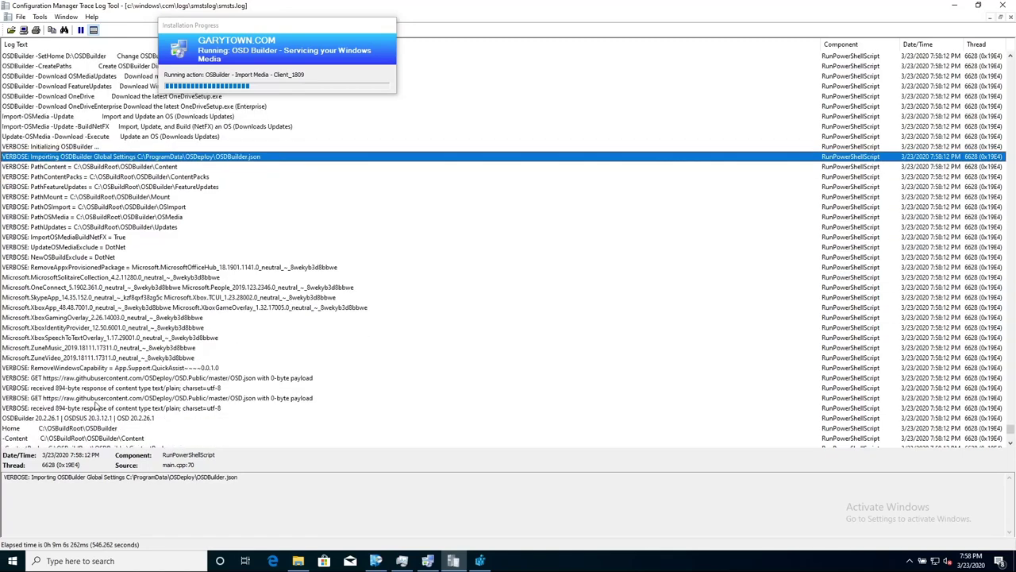
{"action": "left_click", "coordinate": [65, 237]}
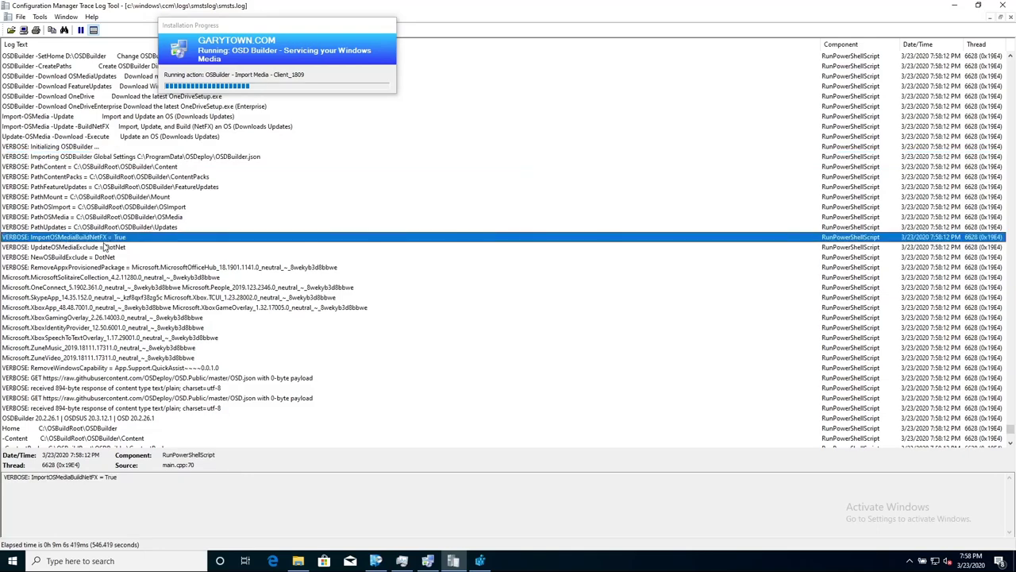
{"action": "left_click", "coordinate": [73, 248]}
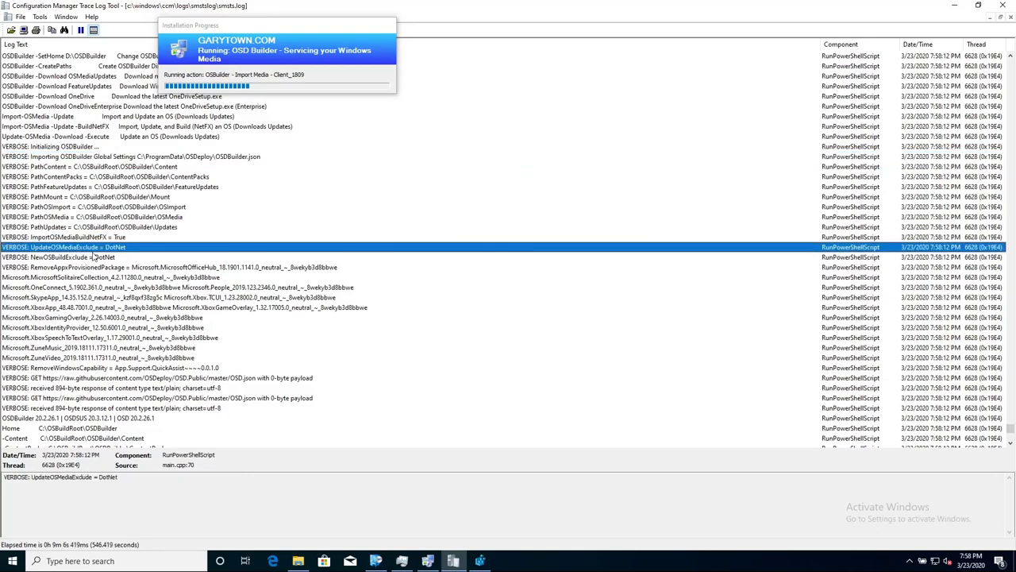
{"action": "scroll", "coordinate": [67, 266], "scroll_direction": "down", "scroll_amount": 1}
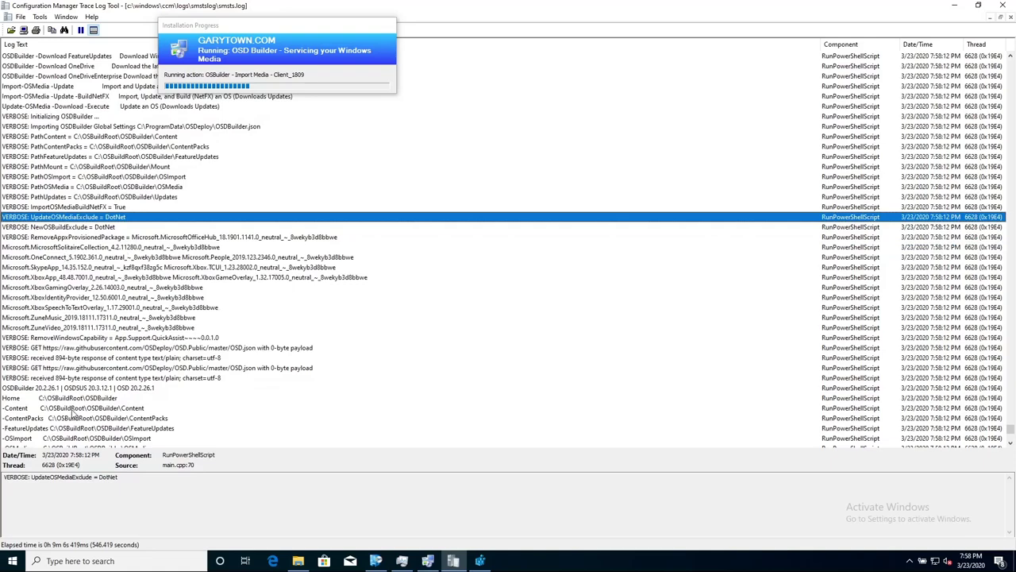
{"action": "scroll", "coordinate": [56, 361], "scroll_direction": "down", "scroll_amount": 10}
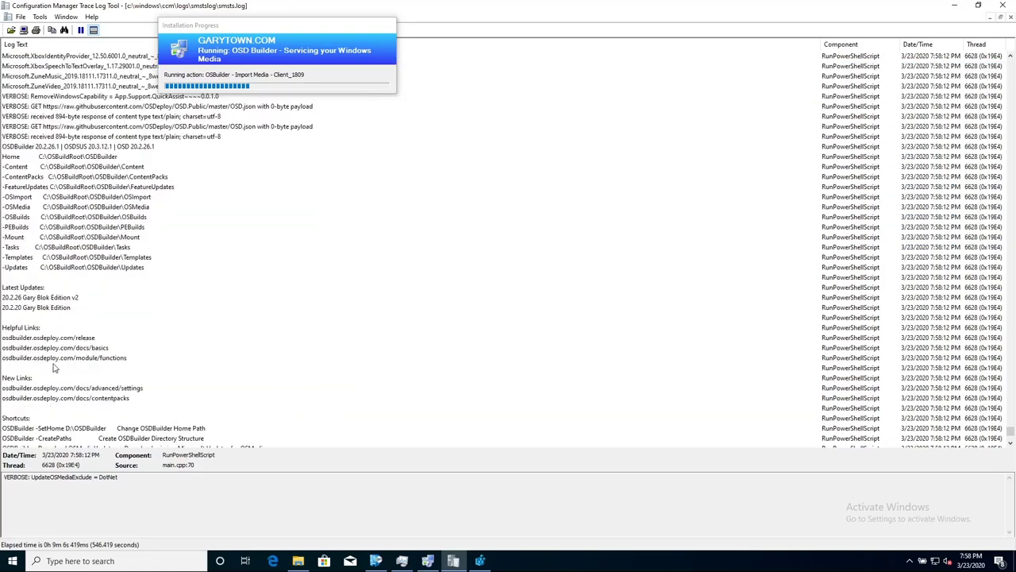
{"action": "left_click", "coordinate": [45, 238]}
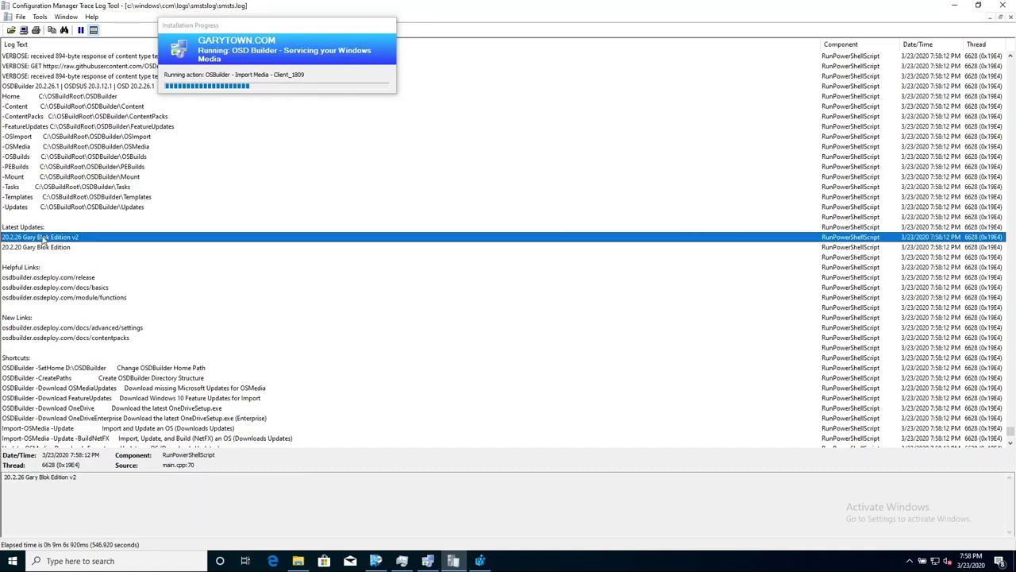
{"action": "left_click", "coordinate": [44, 249]}
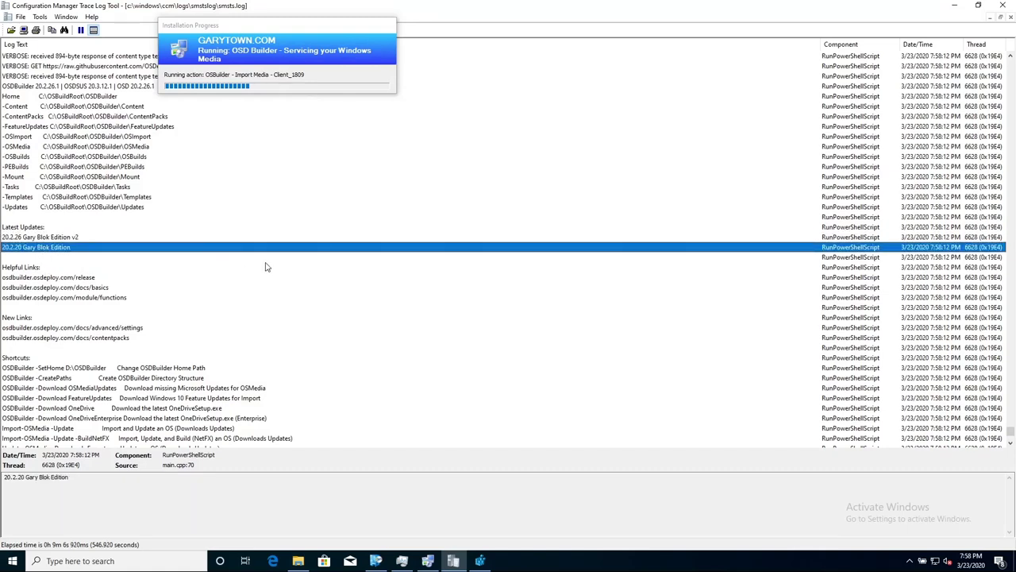
Step: Follow the log from the Import-OSMedia command through the image index list to the Install.wim mount entries
{"action": "scroll", "coordinate": [210, 263], "scroll_direction": "down", "scroll_amount": 2}
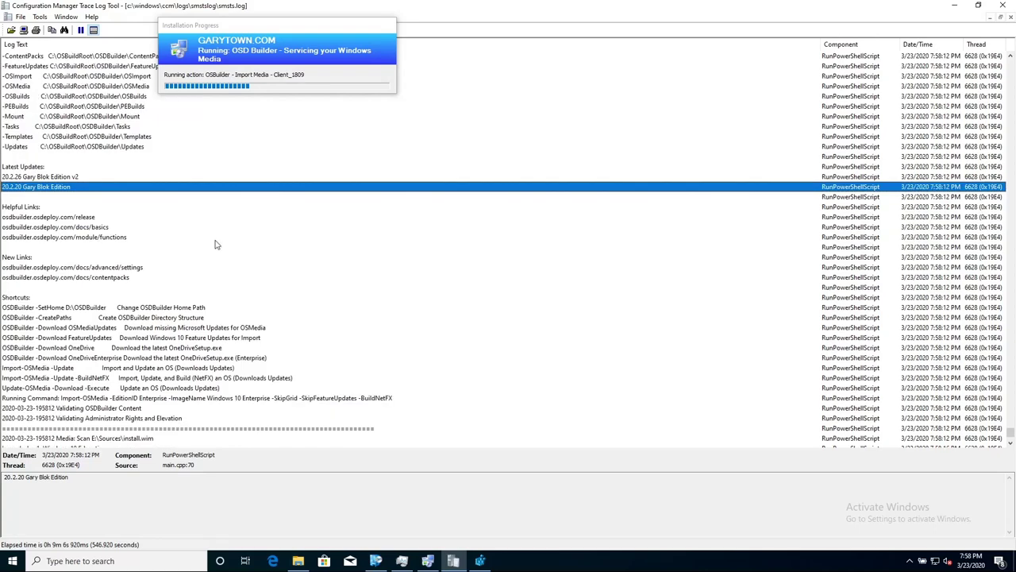
{"action": "scroll", "coordinate": [227, 259], "scroll_direction": "down", "scroll_amount": 4}
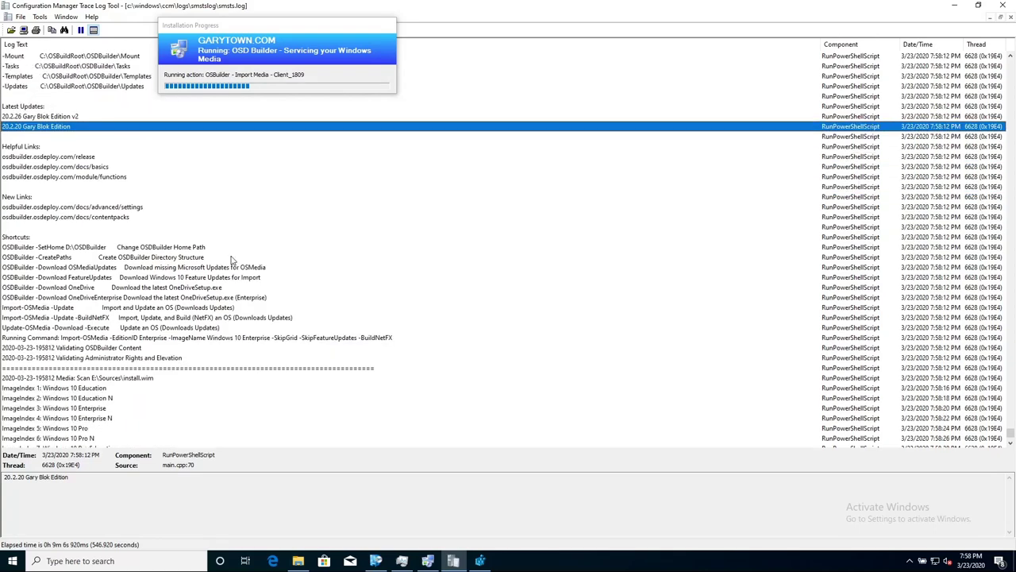
{"action": "scroll", "coordinate": [325, 267], "scroll_direction": "down", "scroll_amount": 1}
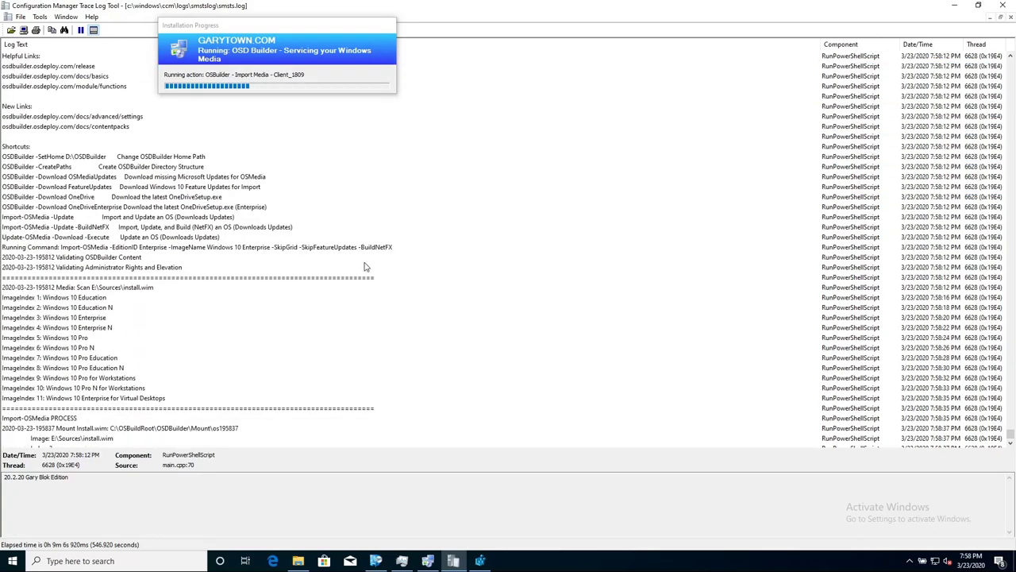
{"action": "scroll", "coordinate": [365, 268], "scroll_direction": "down", "scroll_amount": 1}
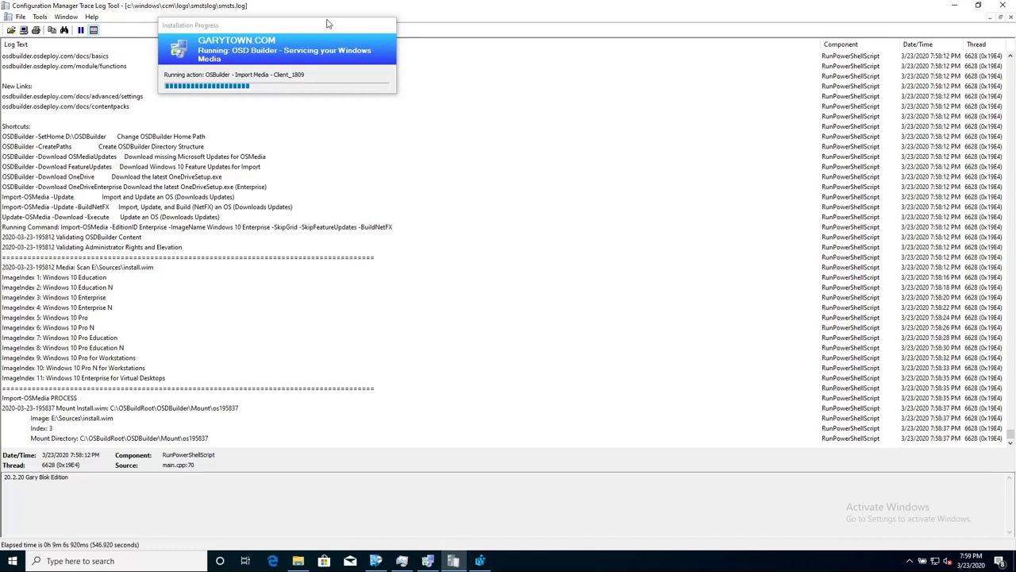
Step: Move the Installation Progress window aside and check the OSD Builder task sequence's status in Software Center
{"action": "left_click_drag", "start_coordinate": [327, 24], "coordinate": [256, 29]}
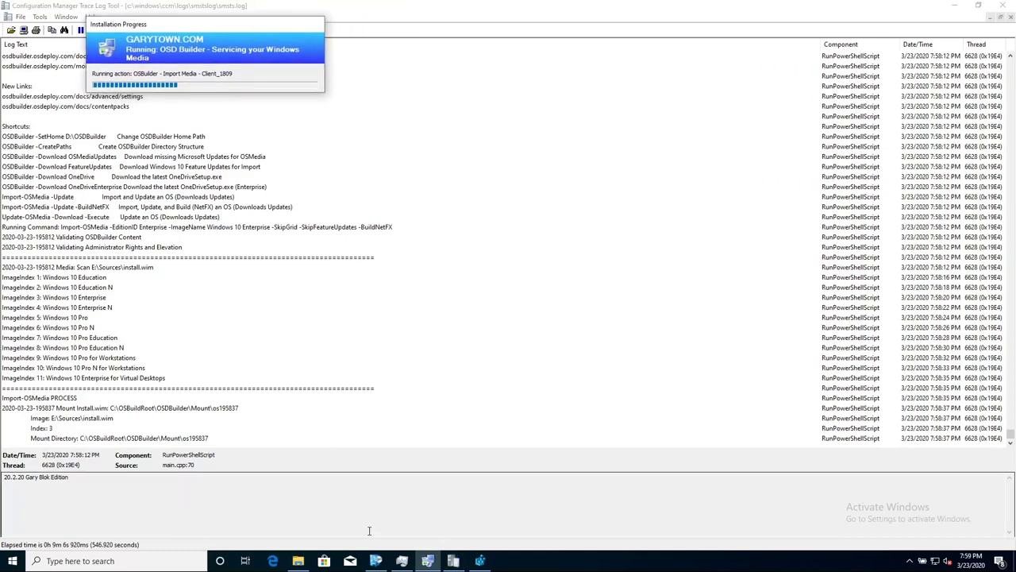
{"action": "mouse_move", "coordinate": [377, 561]}
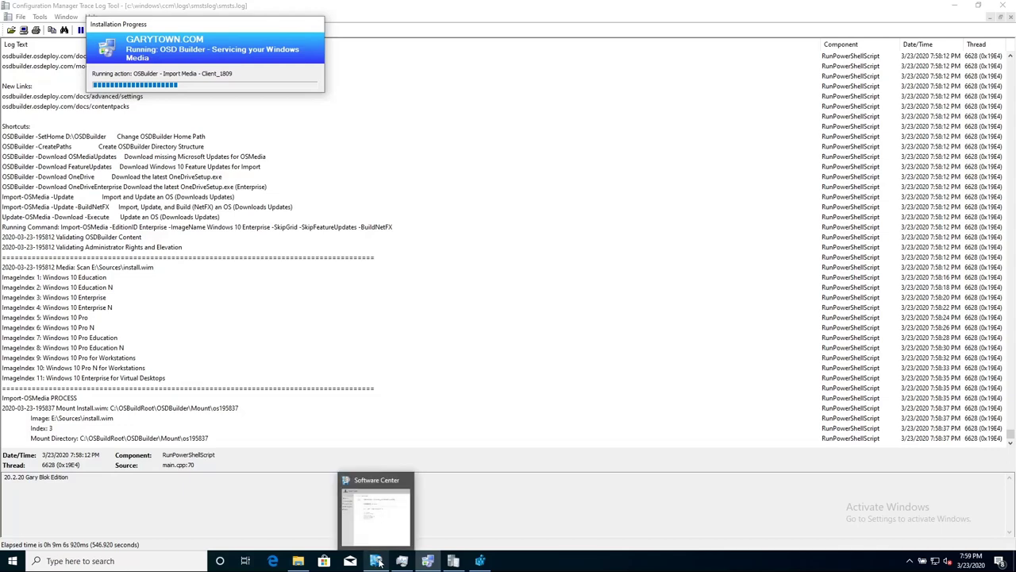
{"action": "left_click", "coordinate": [381, 531]}
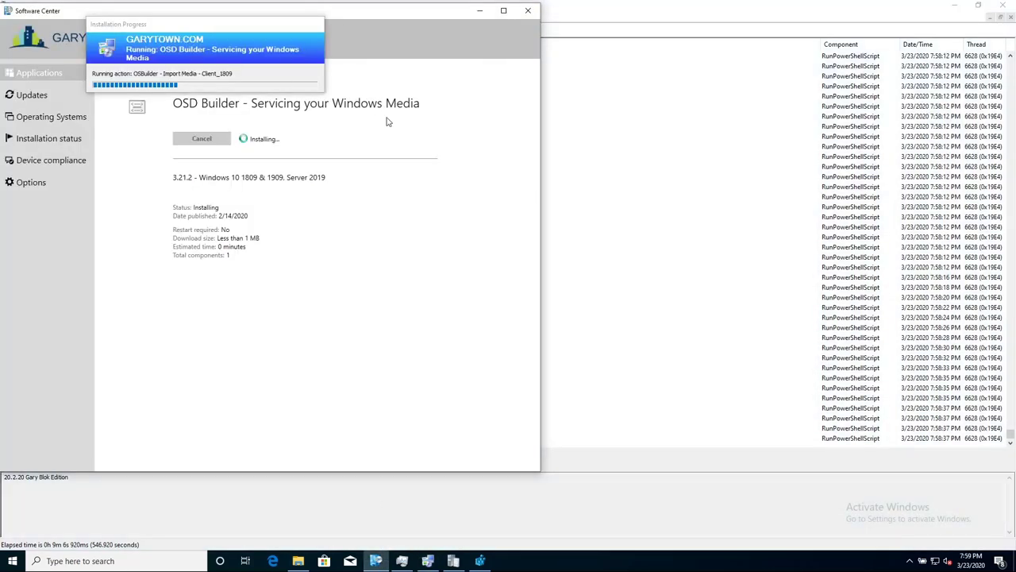
Step: Bring up Registry Editor and refresh it to check the OSDBuilder key for new values
{"action": "left_click", "coordinate": [479, 561]}
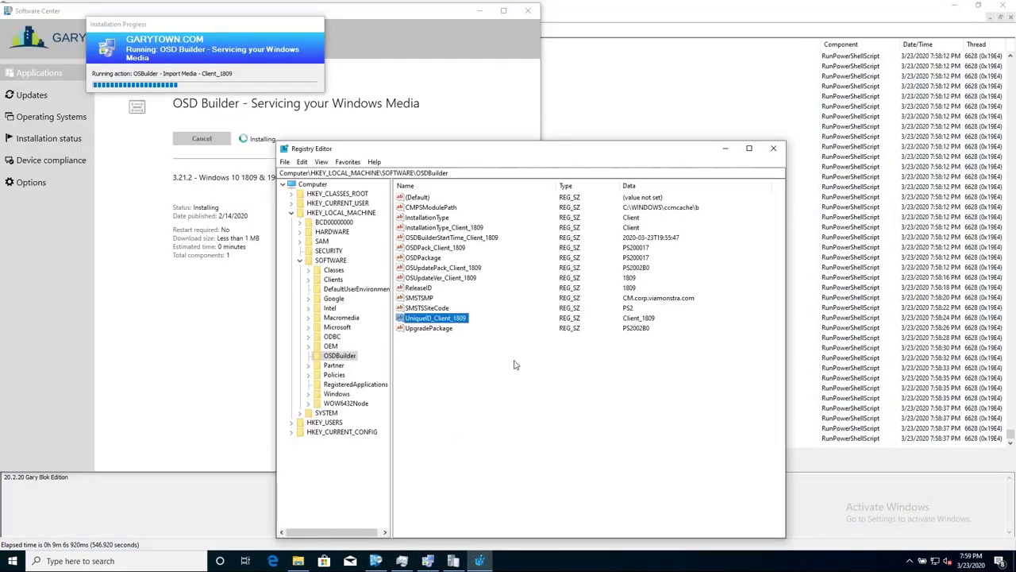
{"action": "left_click", "coordinate": [329, 161]}
{"action": "left_click", "coordinate": [339, 226]}
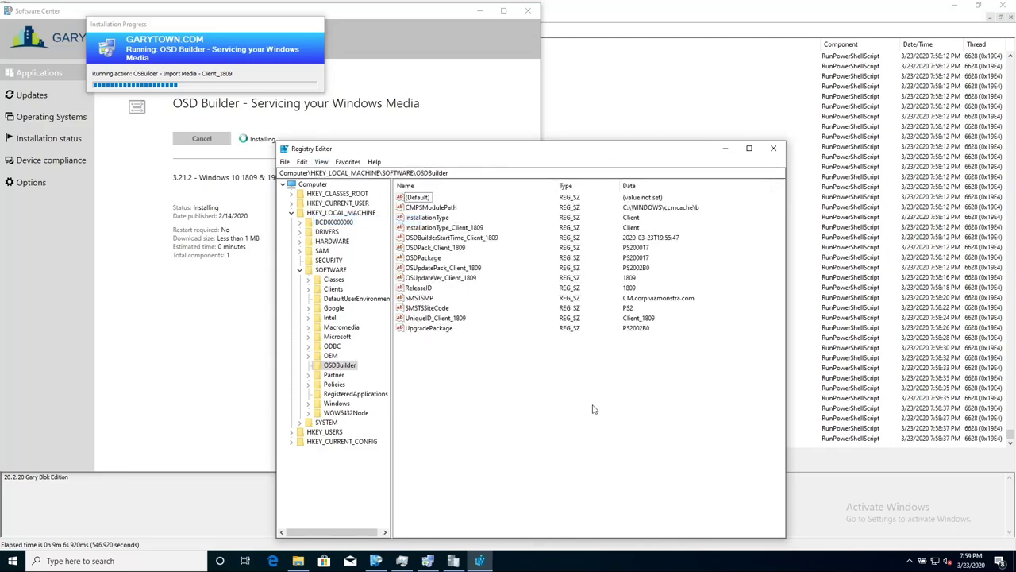
Step: Minimize Registry Editor and Software Center, move the Installation Progress window off the log text, and follow the log from its last line
{"action": "left_click", "coordinate": [725, 147]}
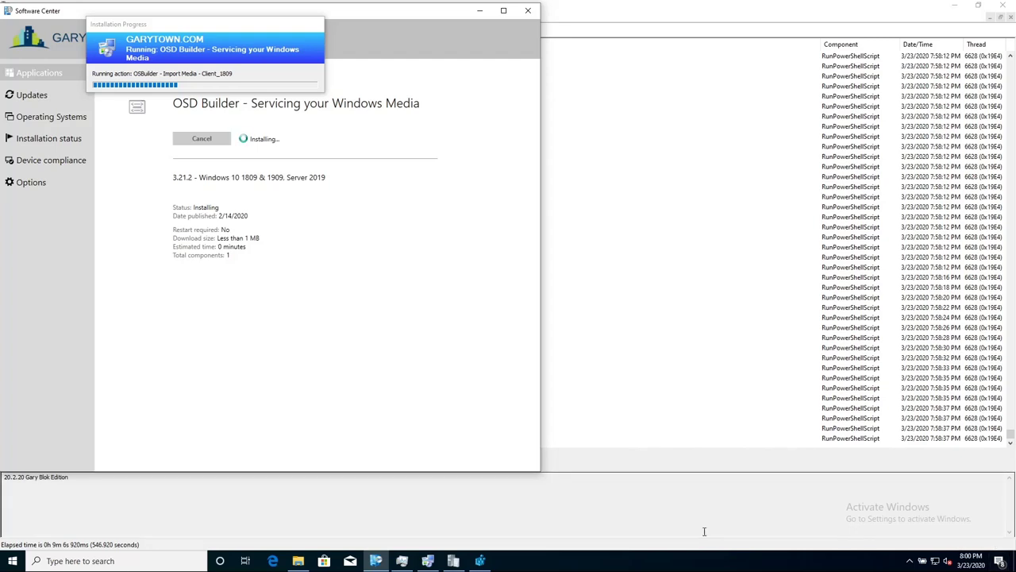
{"action": "left_click", "coordinate": [480, 10]}
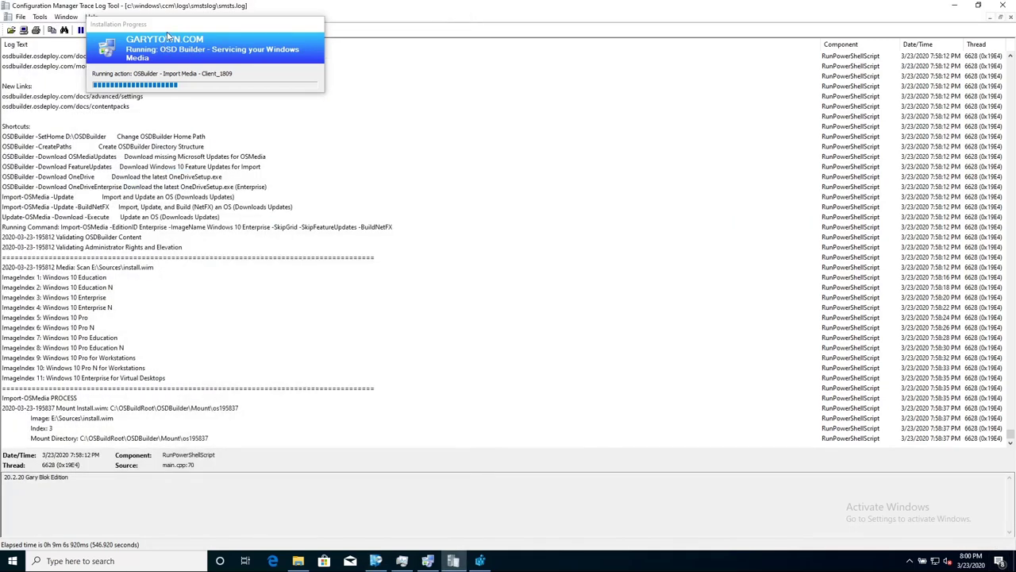
{"action": "left_click_drag", "start_coordinate": [169, 34], "coordinate": [635, 65]}
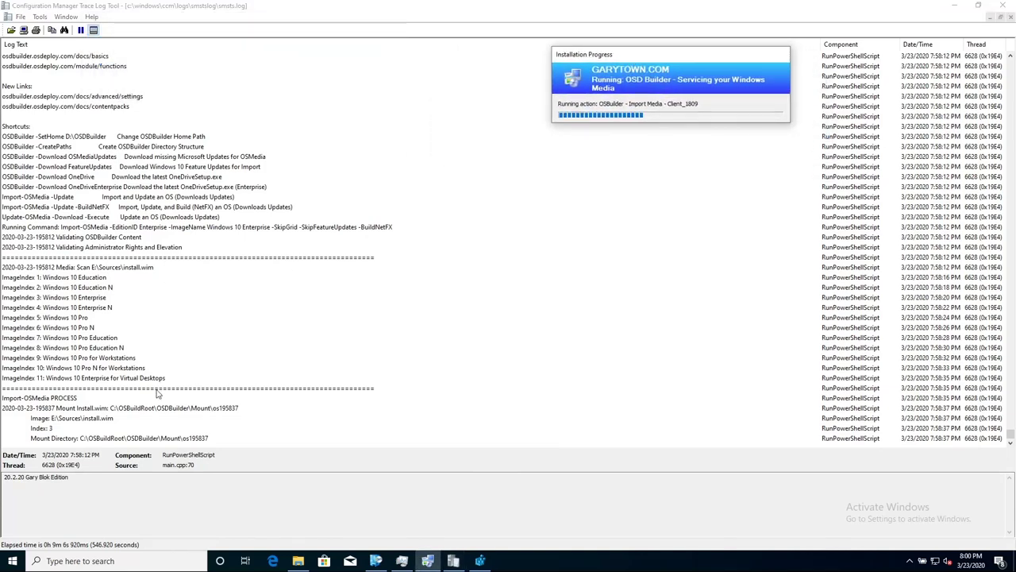
{"action": "left_click", "coordinate": [147, 438]}
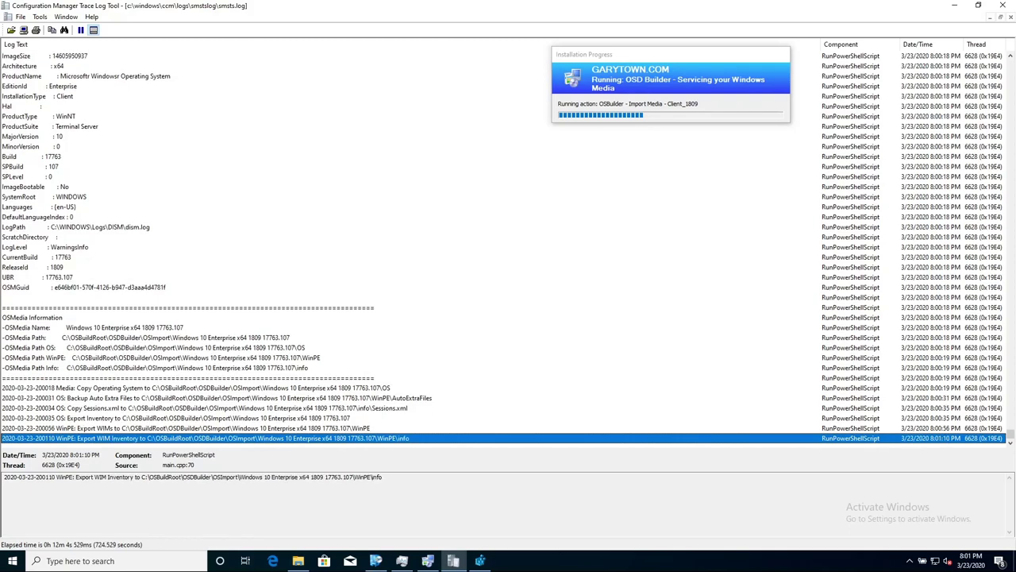
Step: Bring up Task Manager and OSDBuilder's OSMedia folder, and arrange both with the Installation Progress window so the log stays readable
{"action": "left_click", "coordinate": [402, 561]}
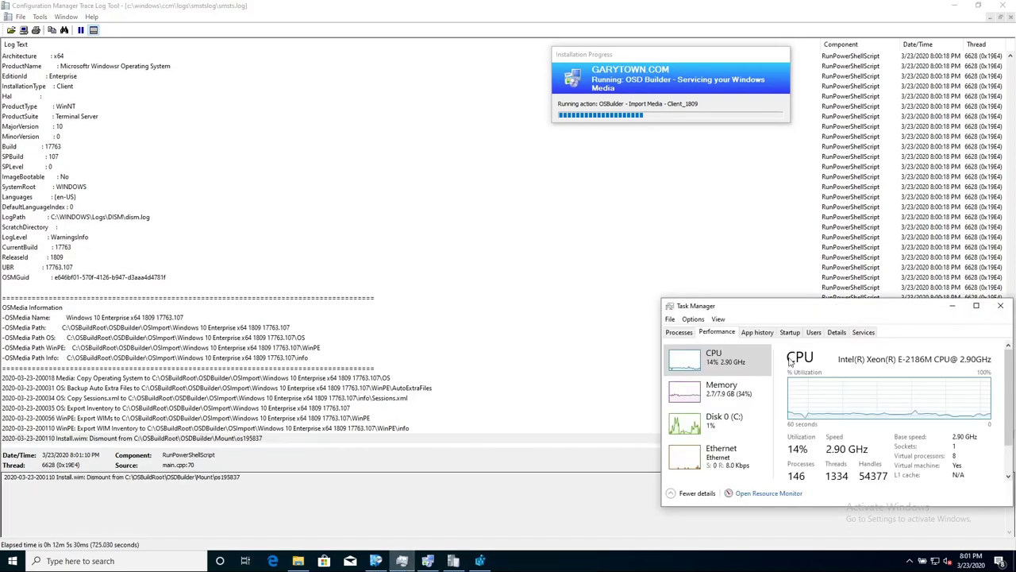
{"action": "mouse_move", "coordinate": [819, 351]}
{"action": "left_mouse_down"}
{"action": "mouse_move", "coordinate": [815, 389]}
{"action": "mouse_move", "coordinate": [816, 354]}
{"action": "left_mouse_up"}
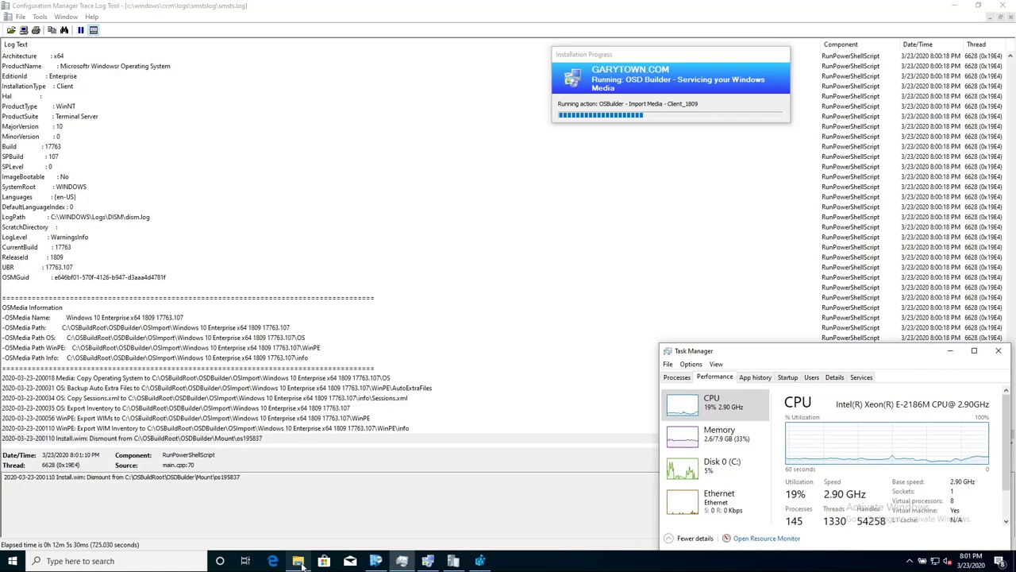
{"action": "left_click", "coordinate": [300, 563]}
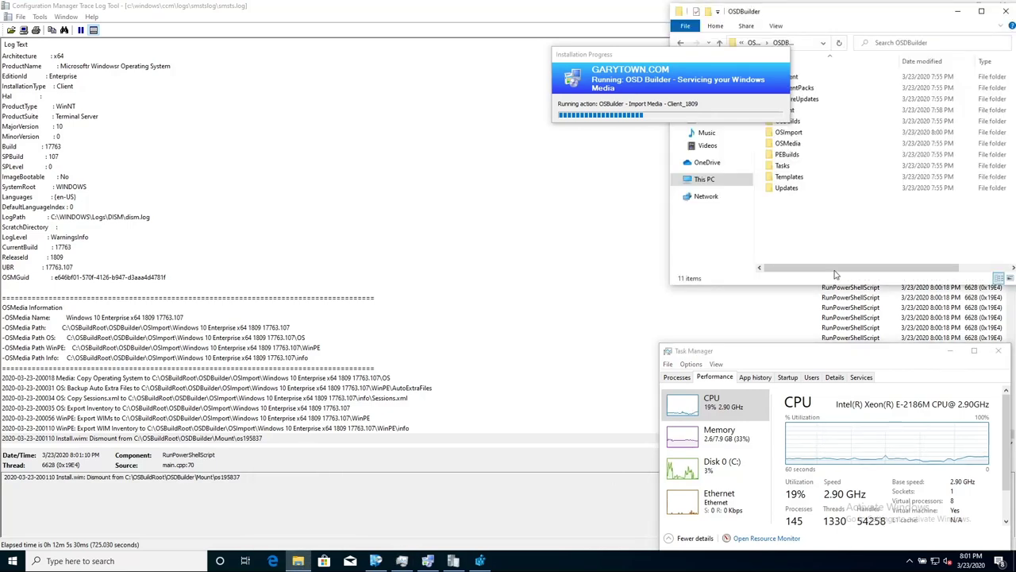
{"action": "double_click", "coordinate": [802, 148]}
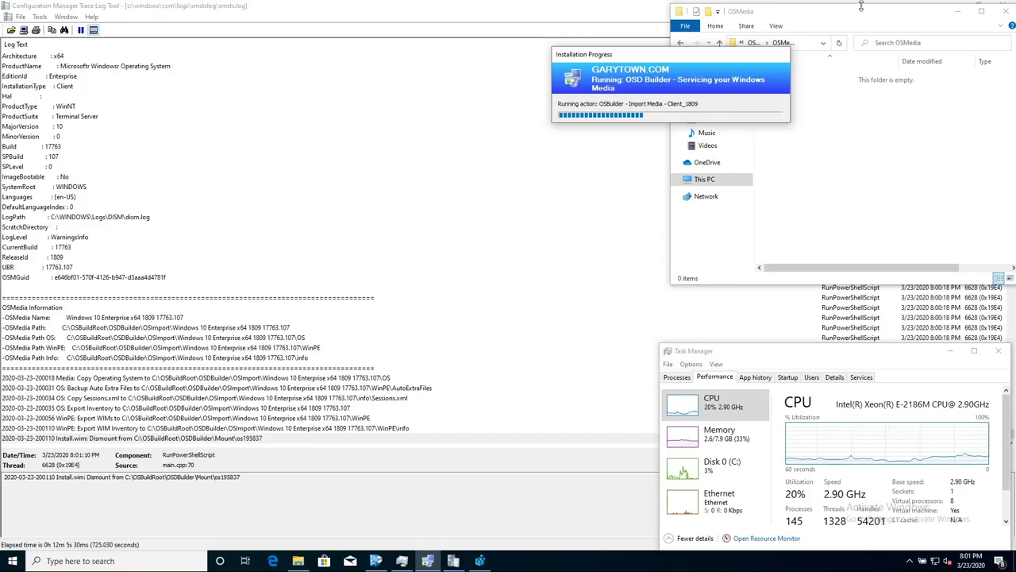
{"action": "left_click_drag", "start_coordinate": [861, 6], "coordinate": [862, 185]}
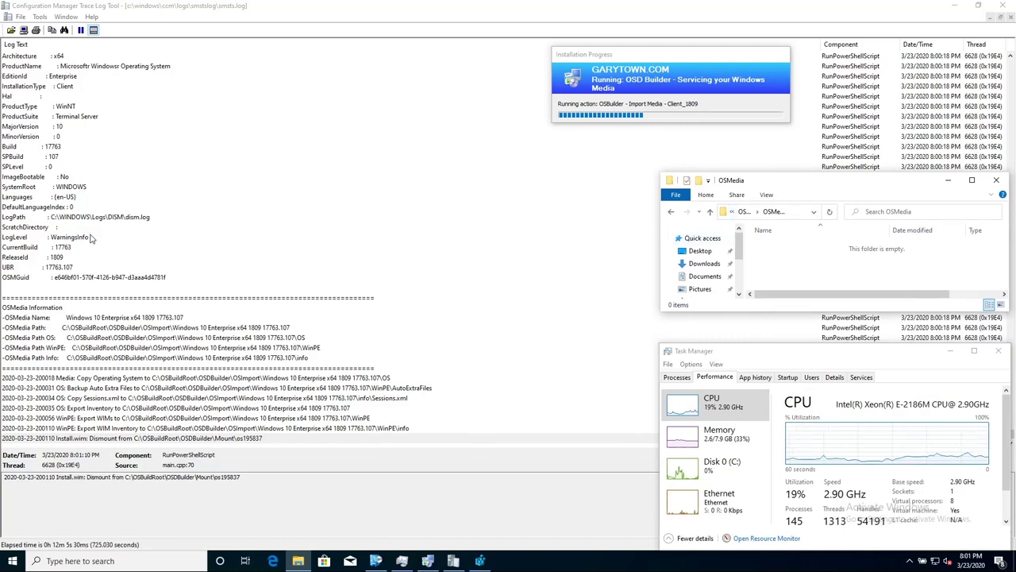
{"action": "left_click_drag", "start_coordinate": [720, 61], "coordinate": [575, 480]}
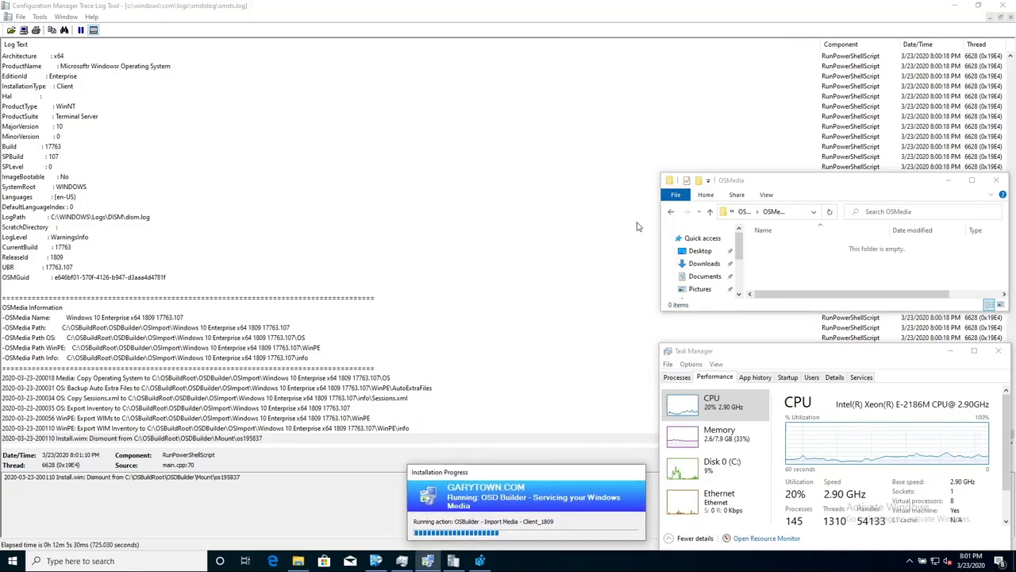